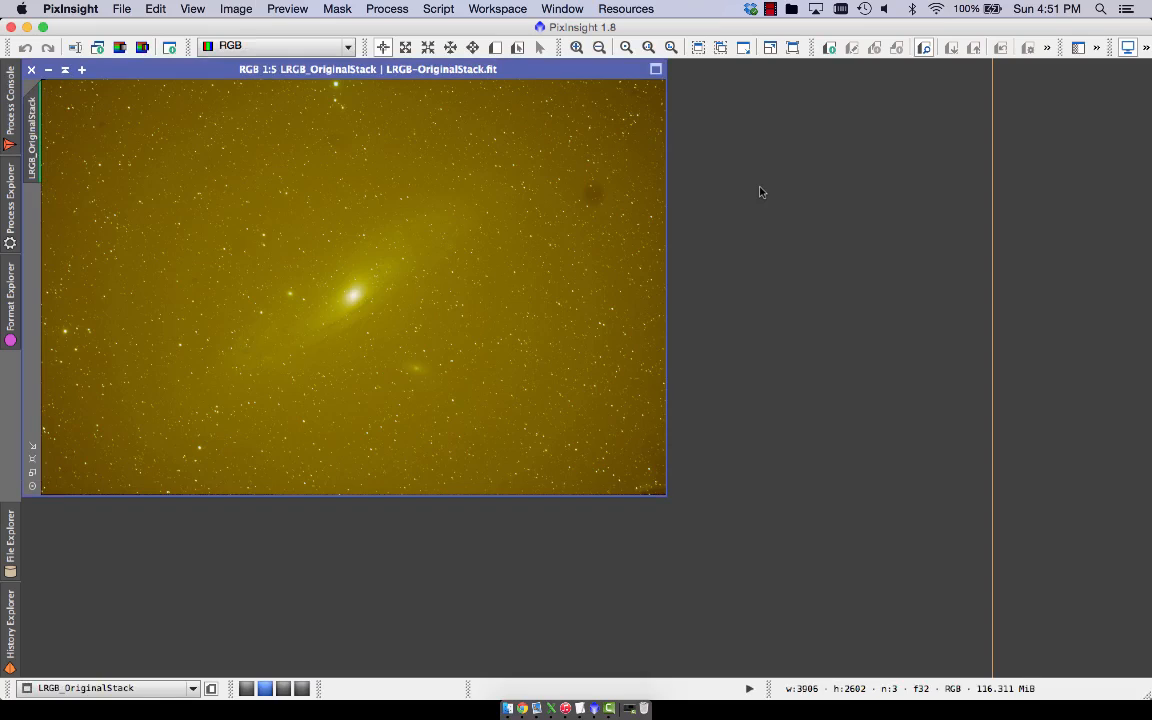
Step: Turn off the stack's screen stretch and view M31-PIFTW.jpg beside it as a comparison, closing that image when done
click(1128, 48)
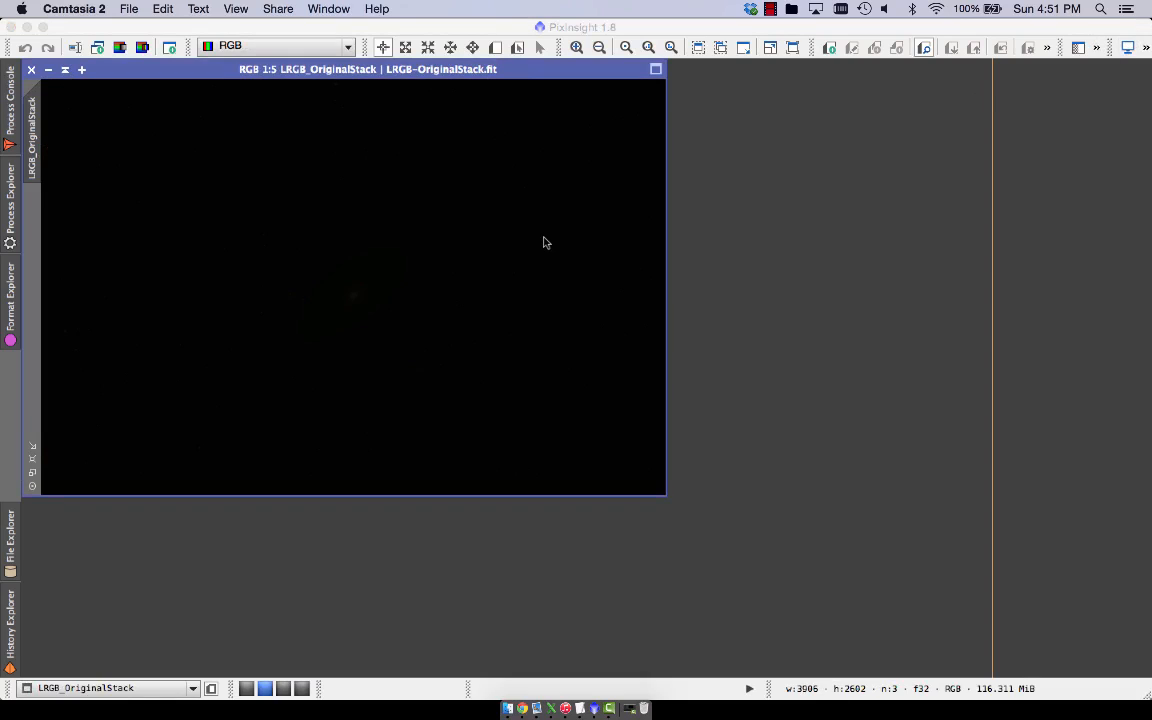
click(792, 332)
key(super+o)
double_click(763, 157)
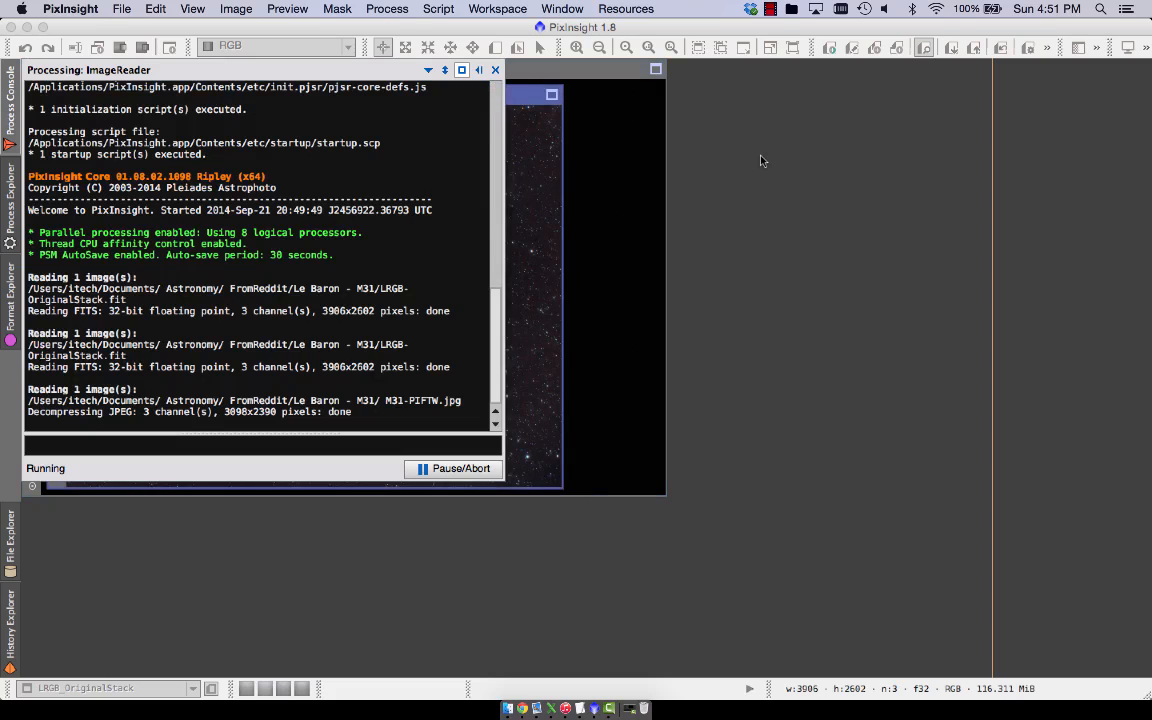
drag(261, 94, 754, 127)
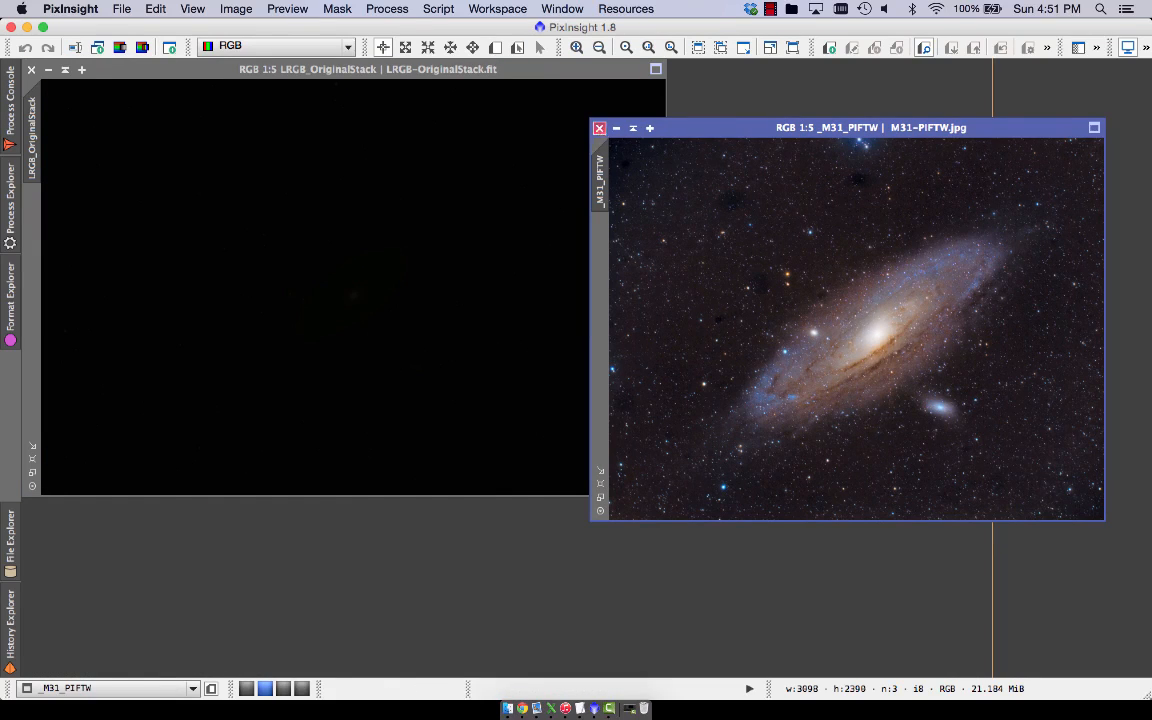
click(599, 129)
Step: Enlarge the LRGB_OriginalStack window and auto-stretch its display
drag(506, 69, 526, 87)
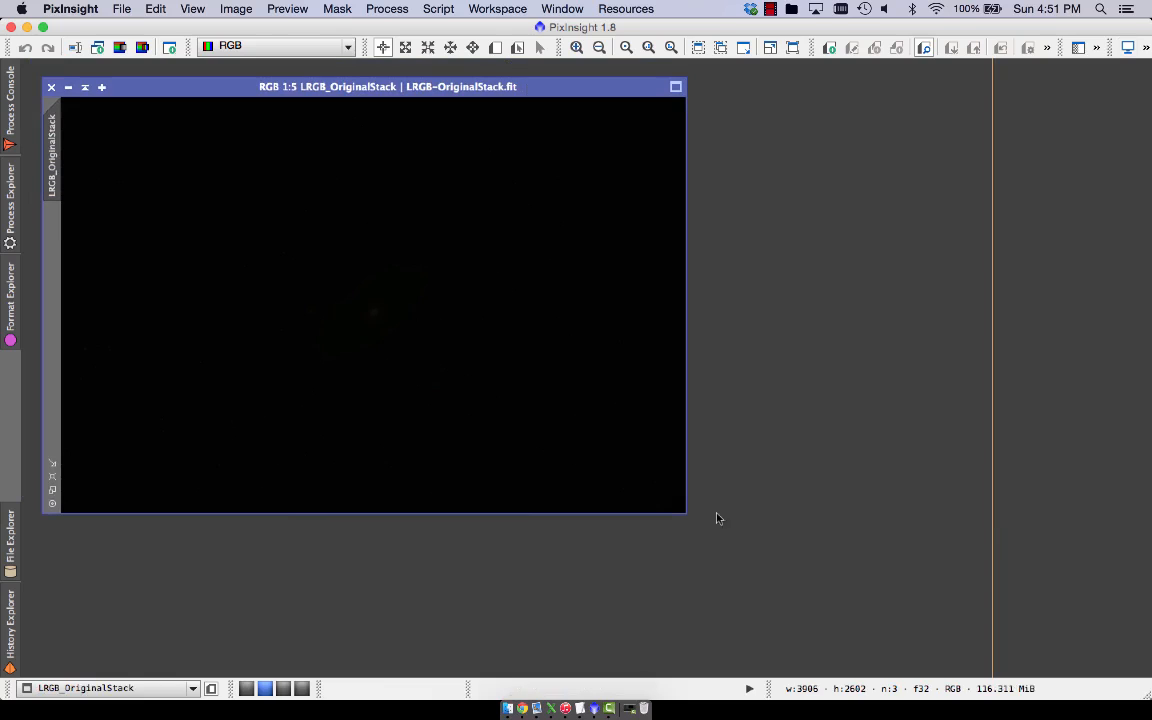
drag(684, 512, 926, 644)
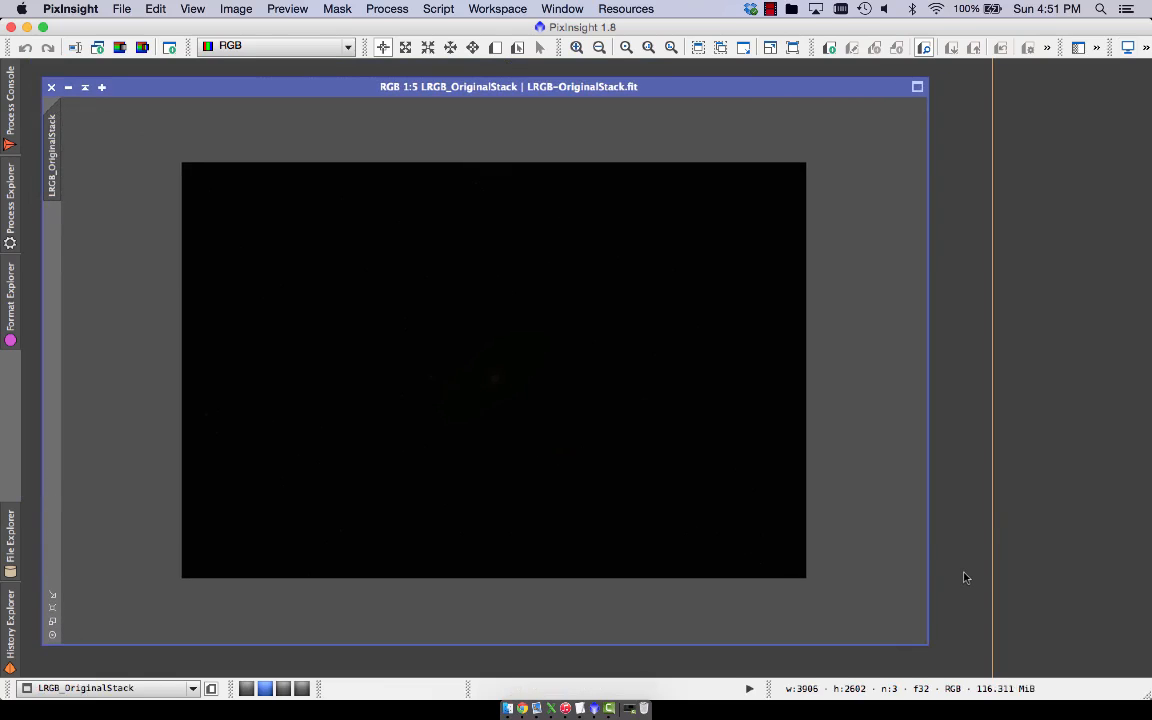
key(super+a)
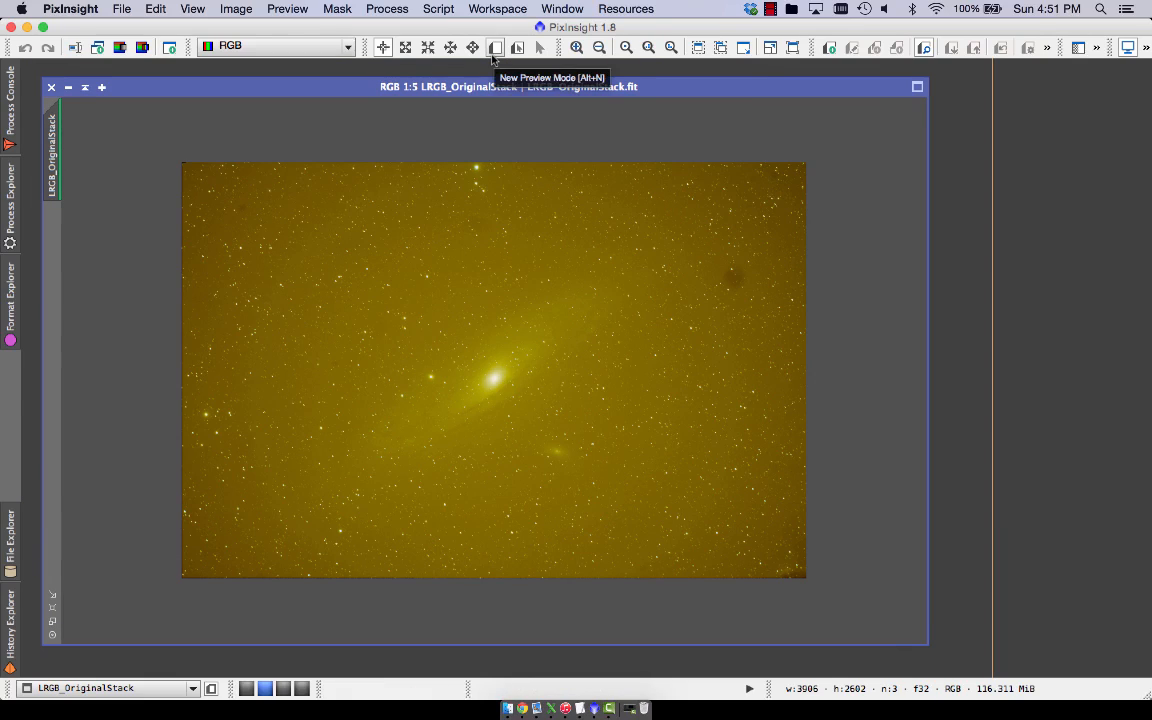
Step: Open the ScreenTransferFunction process for the LRGB_OriginalStack image
drag(576, 91, 568, 92)
click(330, 9)
mouse_move(385, 9)
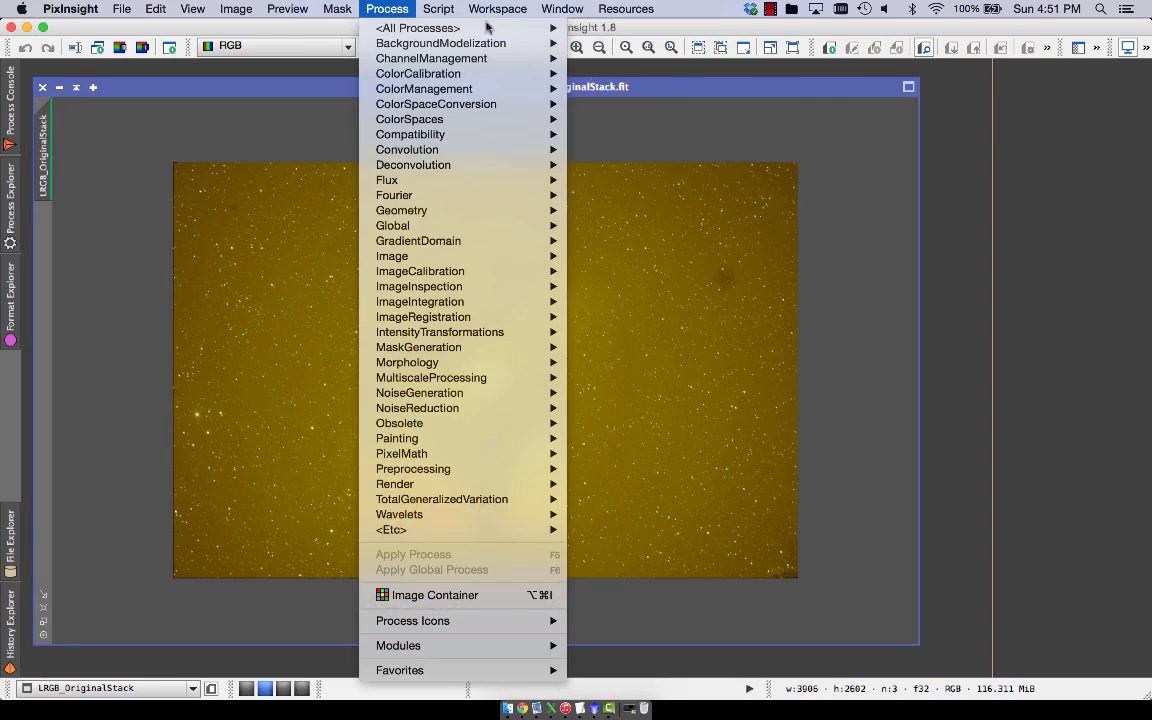
mouse_move(450, 28)
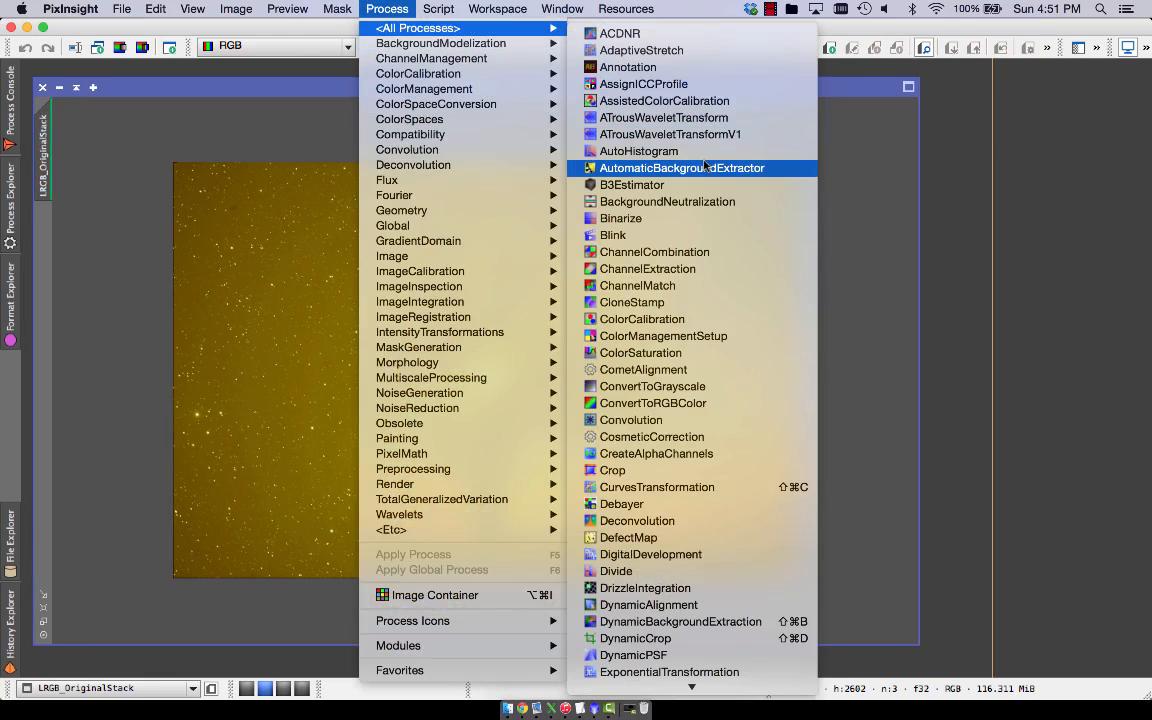
key(s)
key(s)
key(s)
key(s)
key(s)
key(Up)
key(Return)
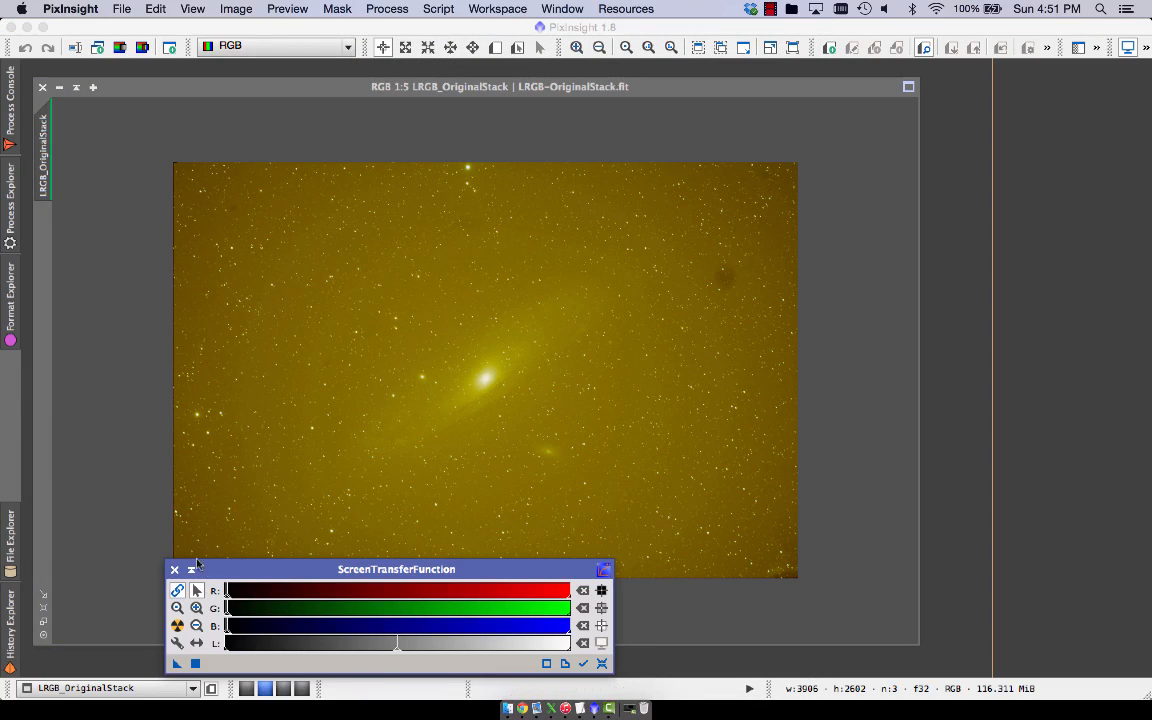
Step: Arrange the image window above ScreenTransferFunction and auto-stretch the display with the RGB channels unlinked
drag(190, 558, 219, 558)
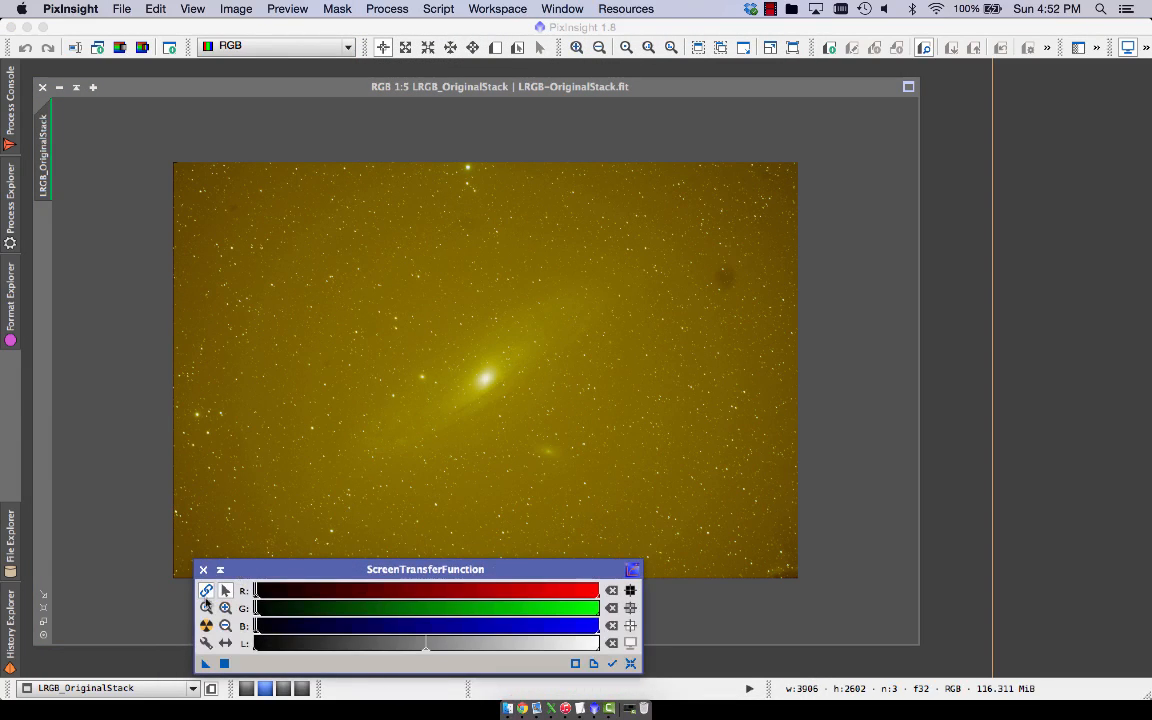
drag(712, 644, 710, 569)
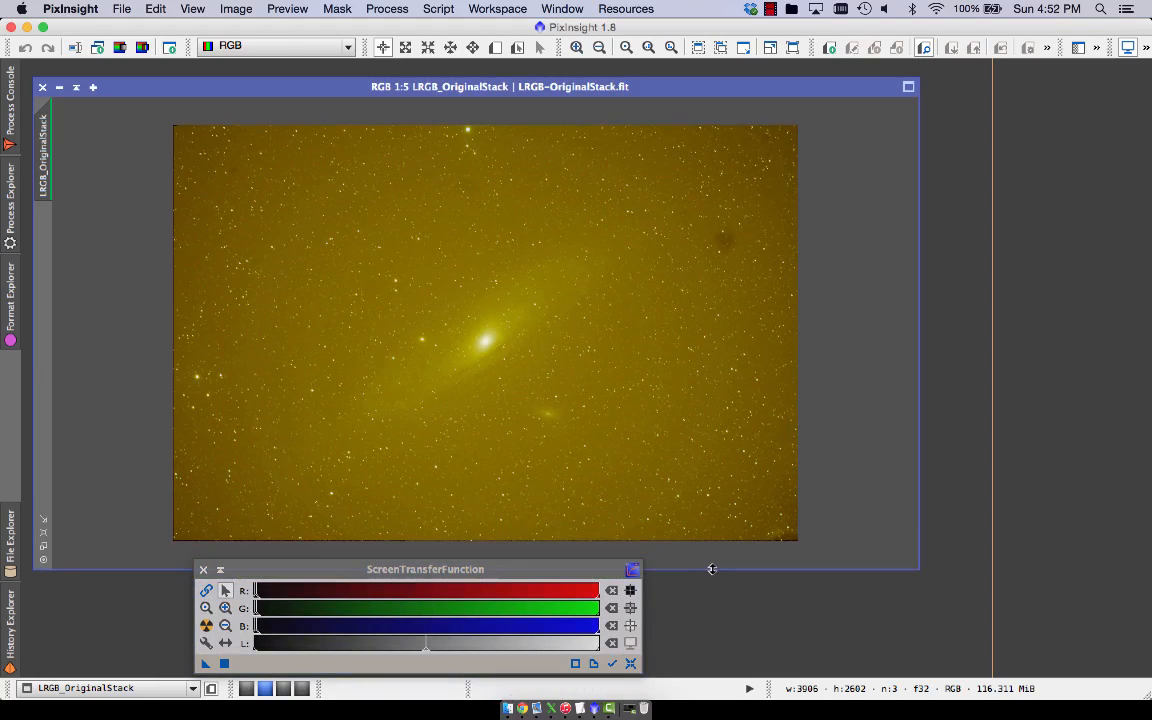
click(207, 626)
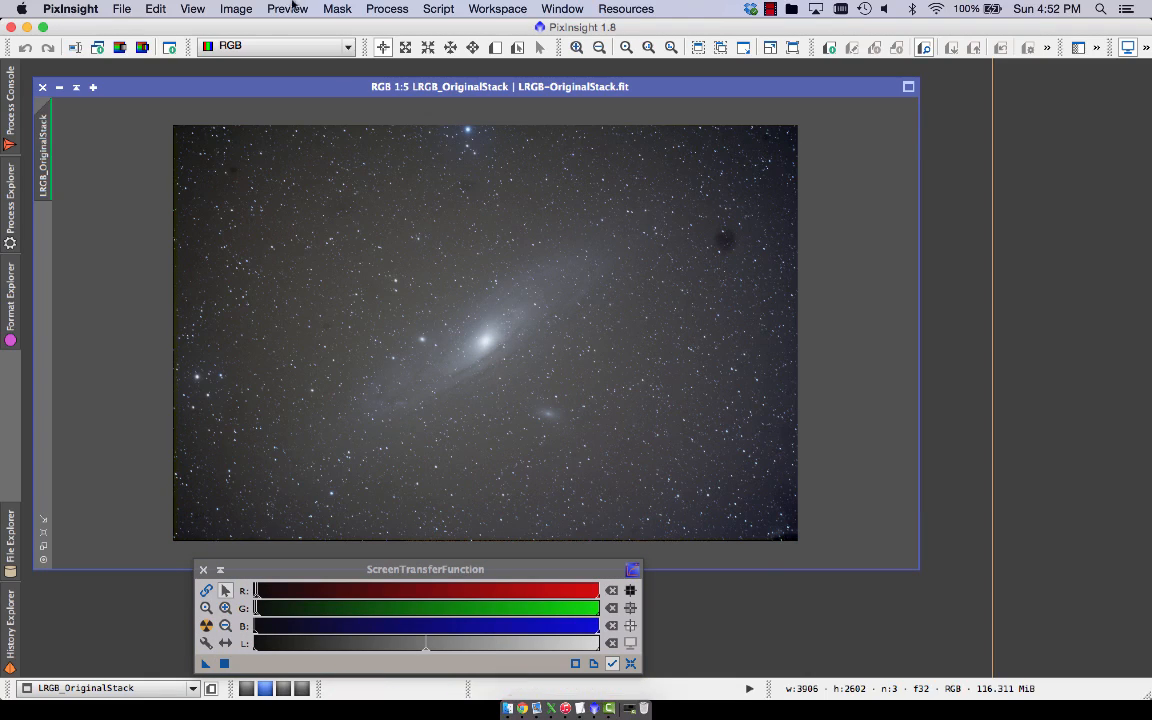
Step: Crop the image's edges with DynamicCrop to about 2886 × 2277 pixels, anchored near X 1918, Y 1304, and close the process
click(387, 9)
mouse_move(416, 33)
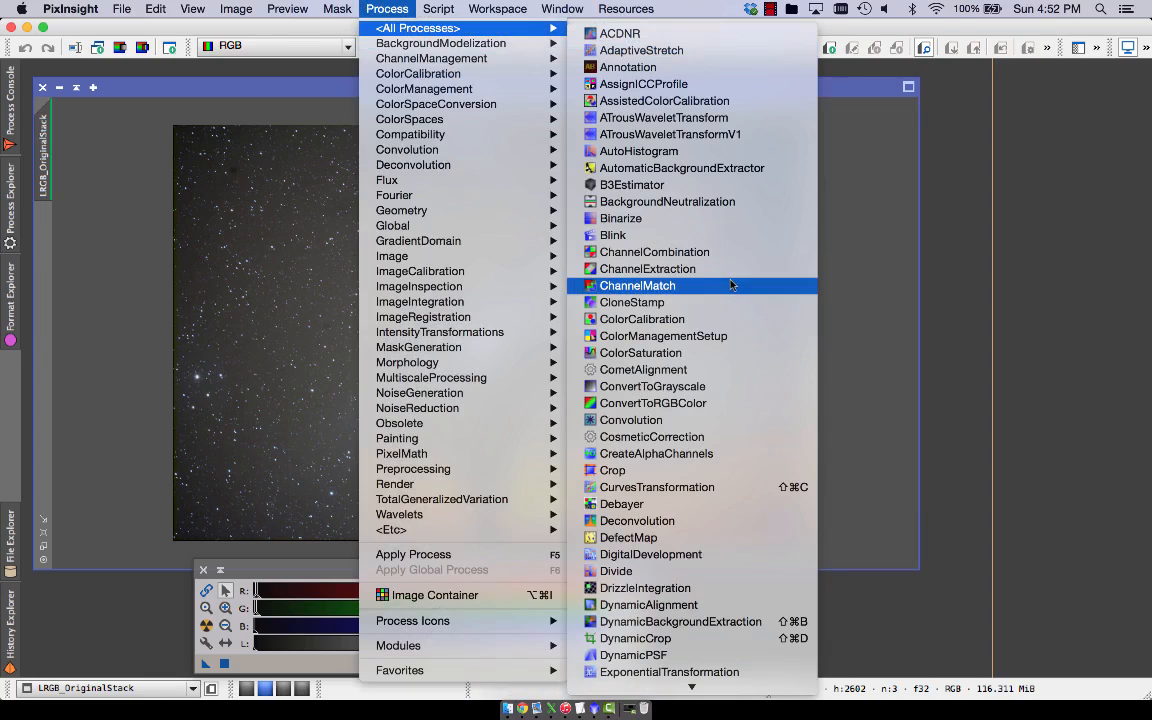
scroll(660, 553, down, 3)
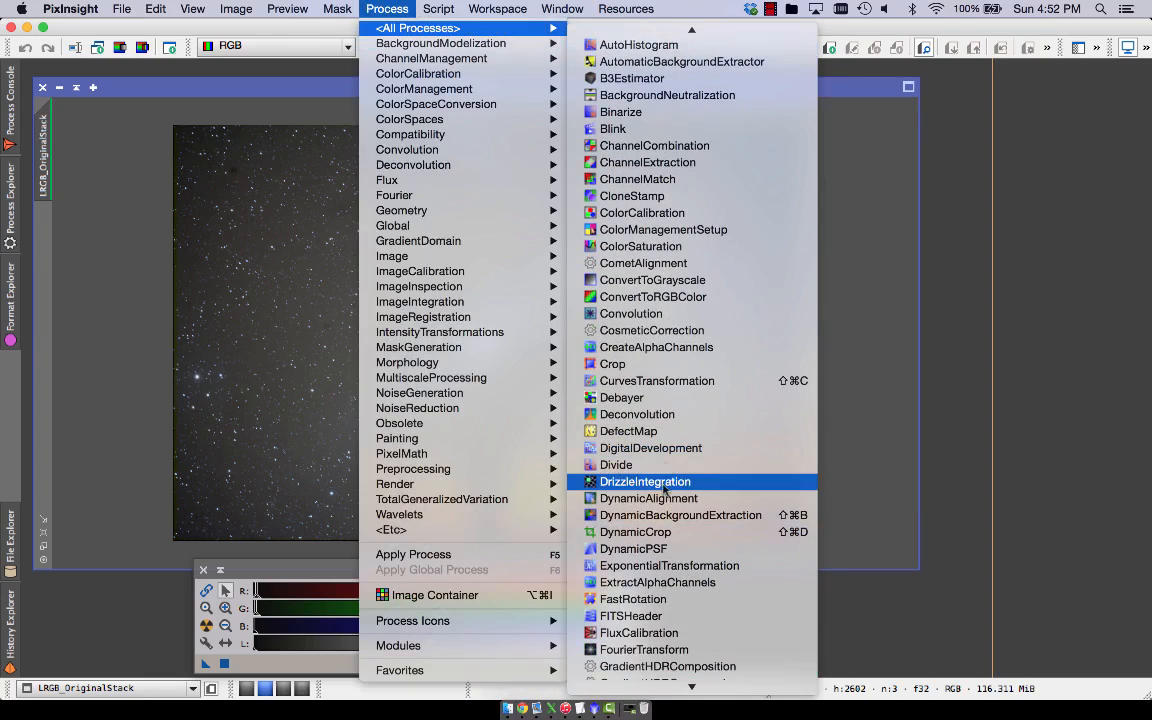
click(592, 532)
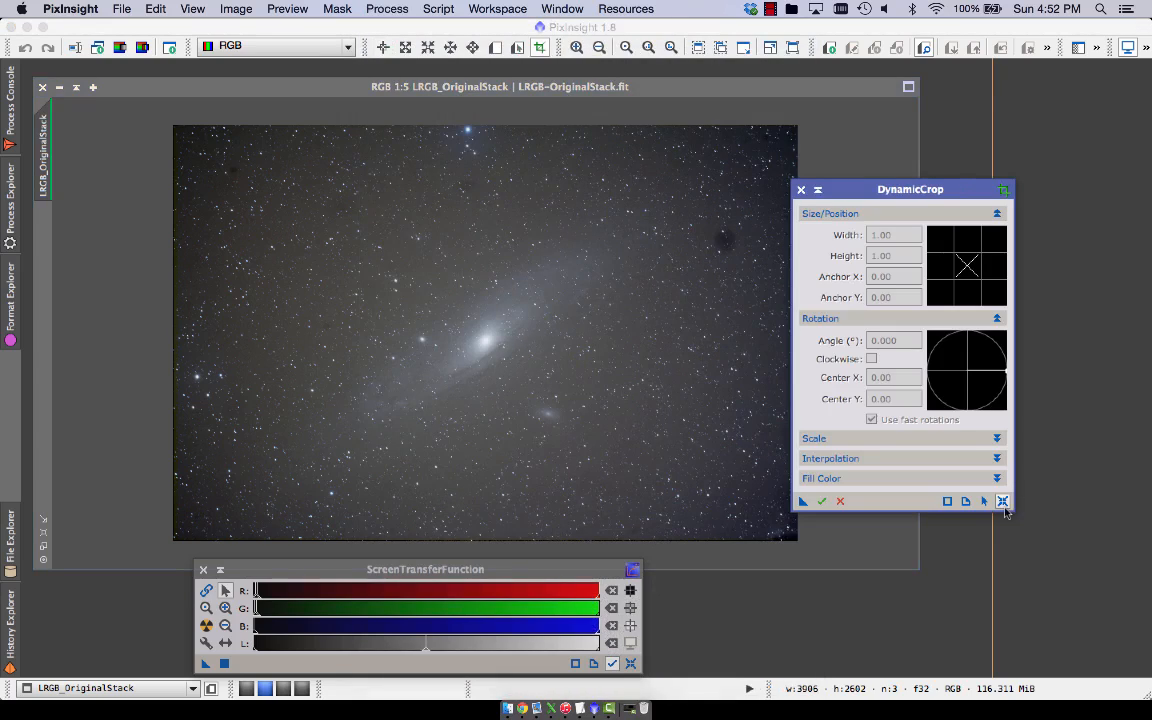
click(1003, 501)
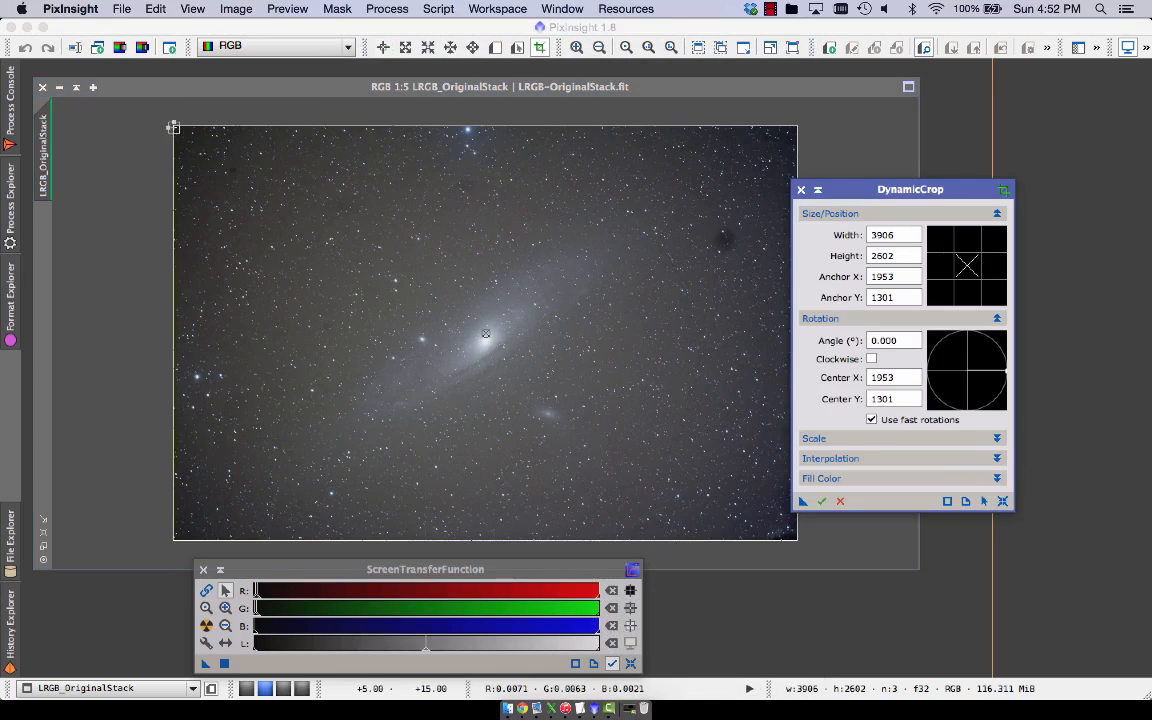
drag(173, 125, 249, 152)
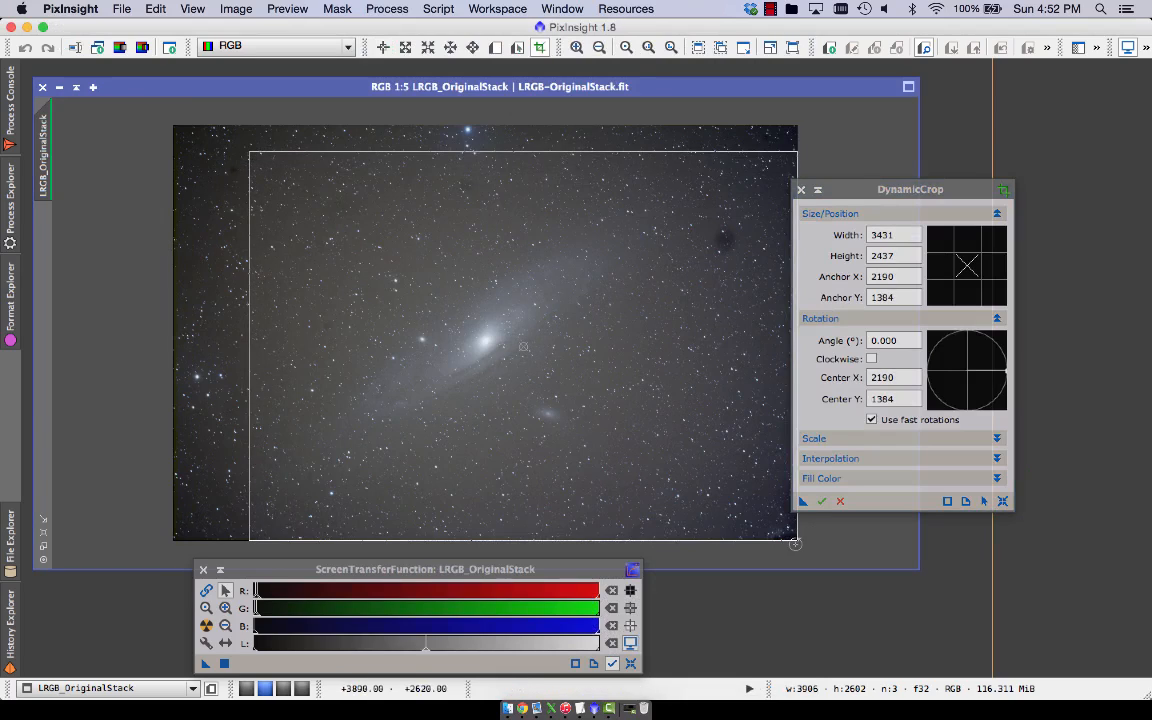
drag(796, 540, 709, 514)
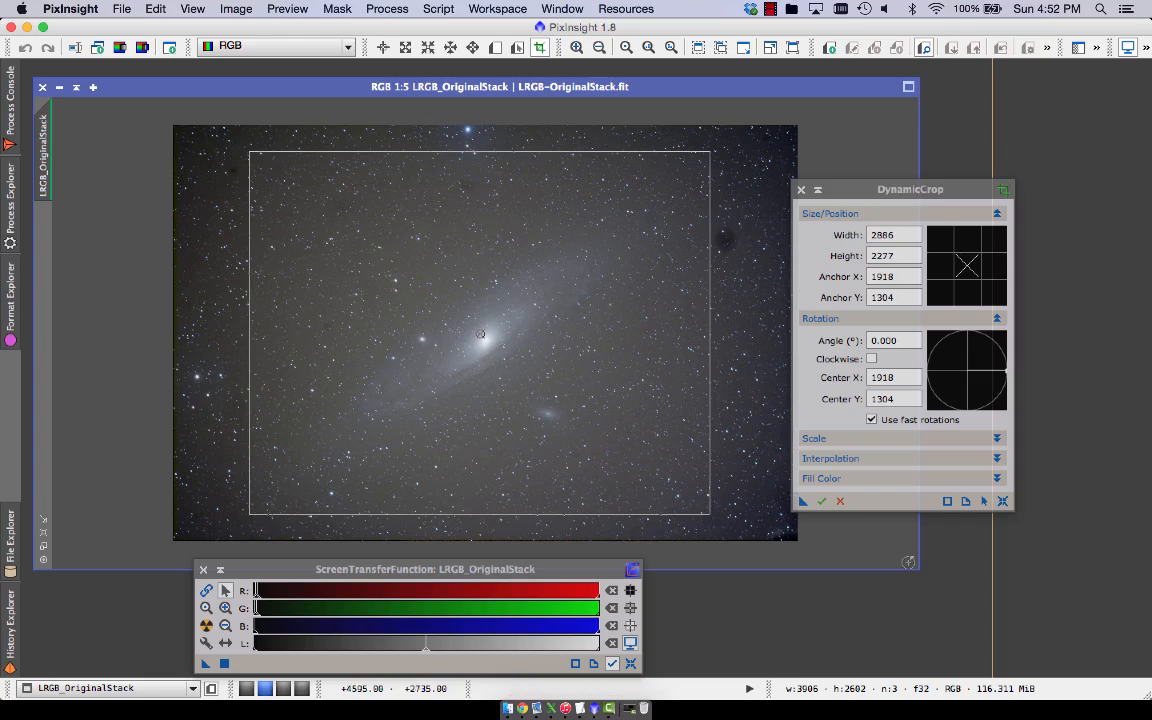
click(821, 501)
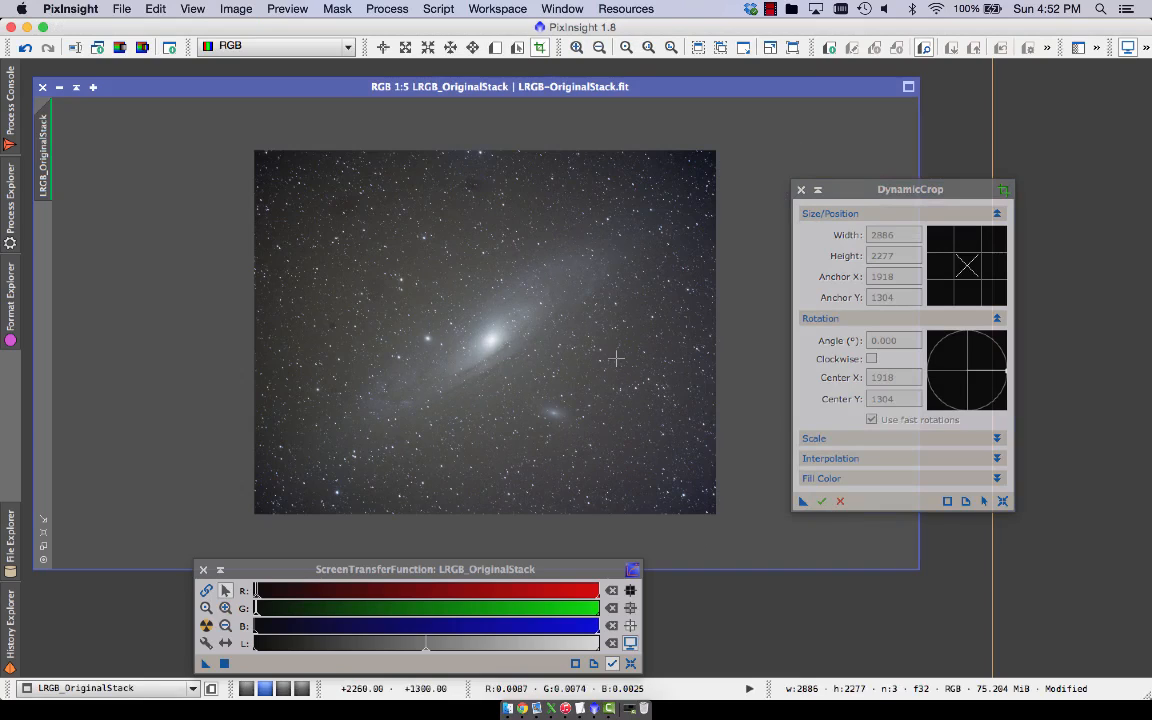
click(802, 190)
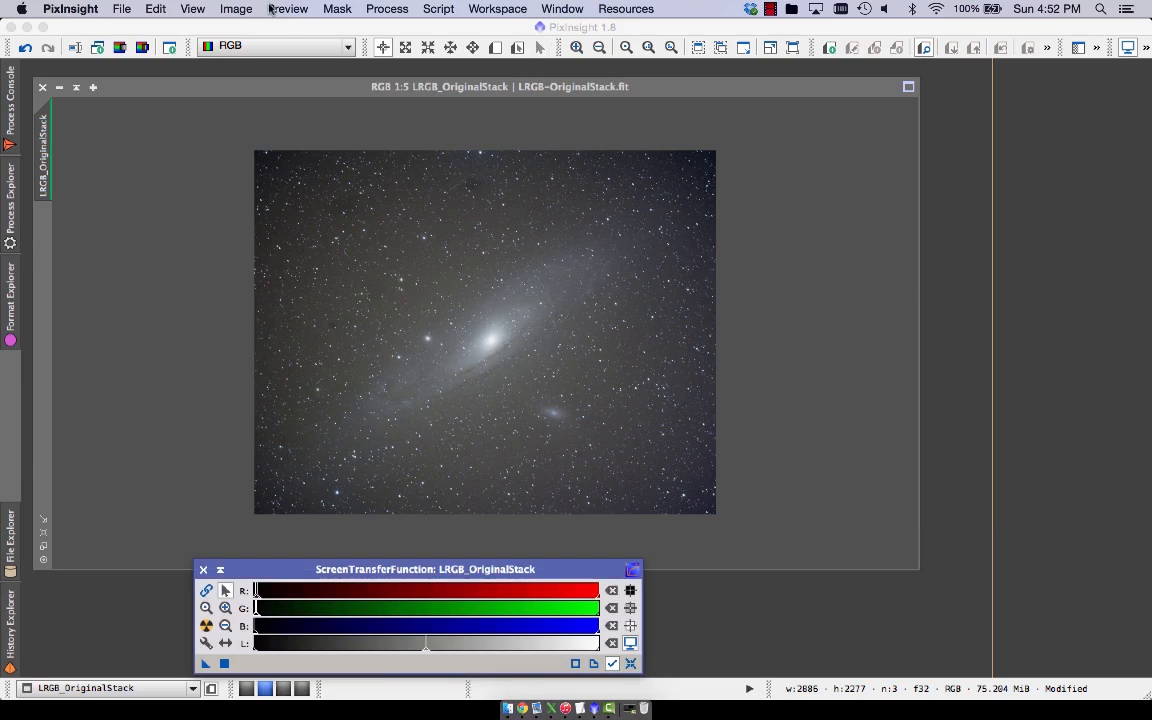
Step: Fit the cropped image at 1:4 in a larger window and move ScreenTransferFunction clear of it
click(43, 535)
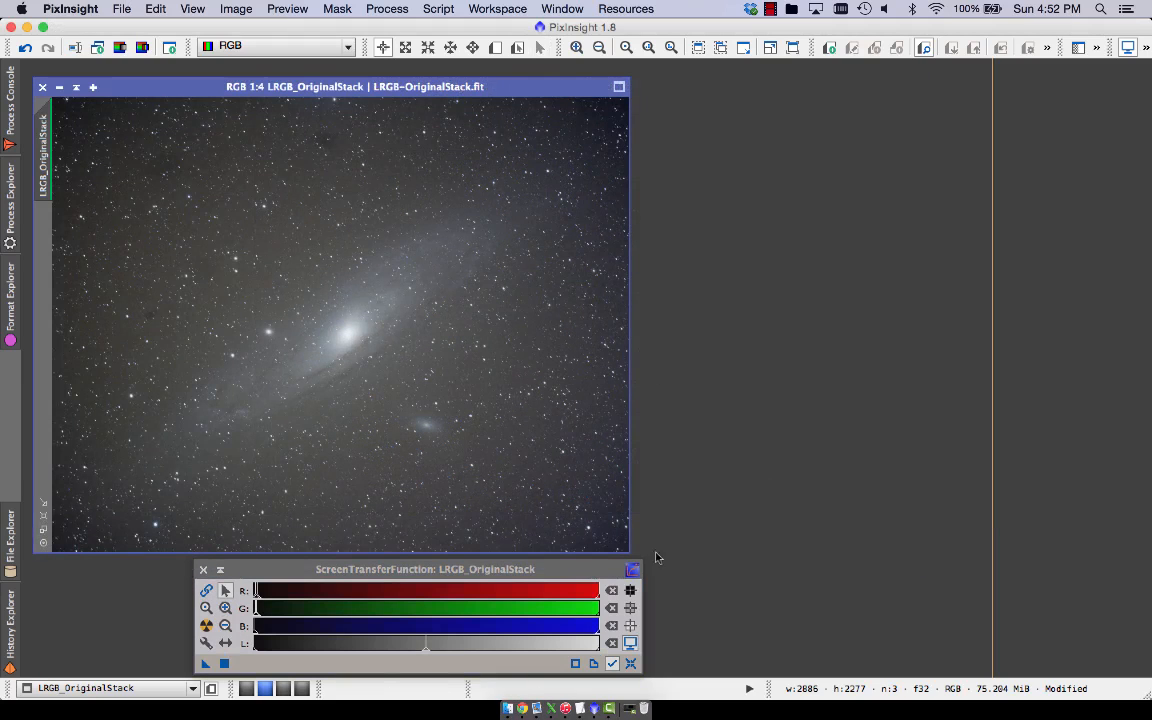
drag(628, 549, 818, 586)
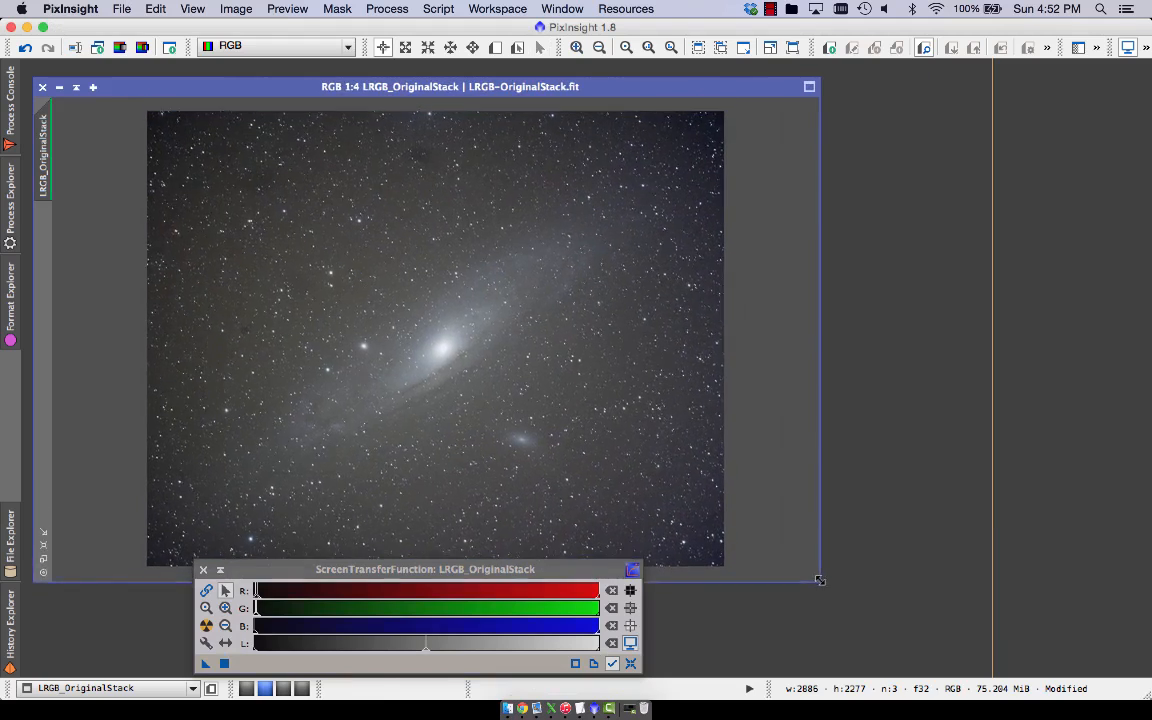
drag(359, 571, 1041, 249)
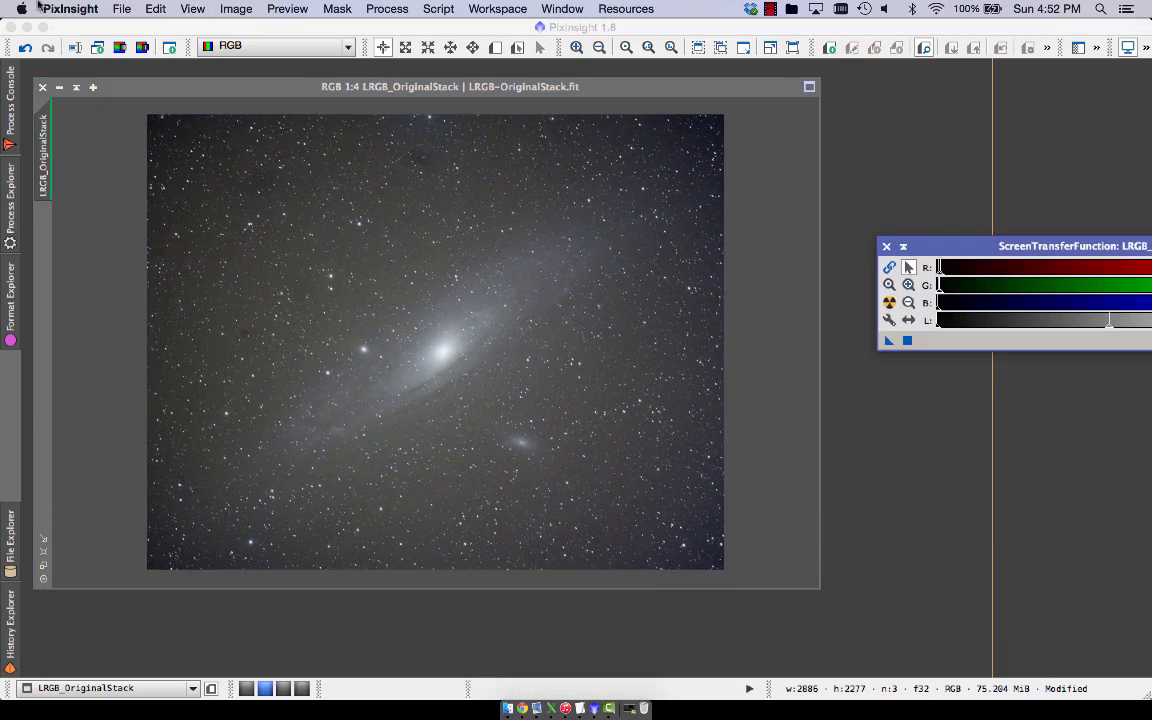
Step: Run AutomaticBackgroundExtractor on the cropped image with Subtraction correction, replacing the target image
click(387, 8)
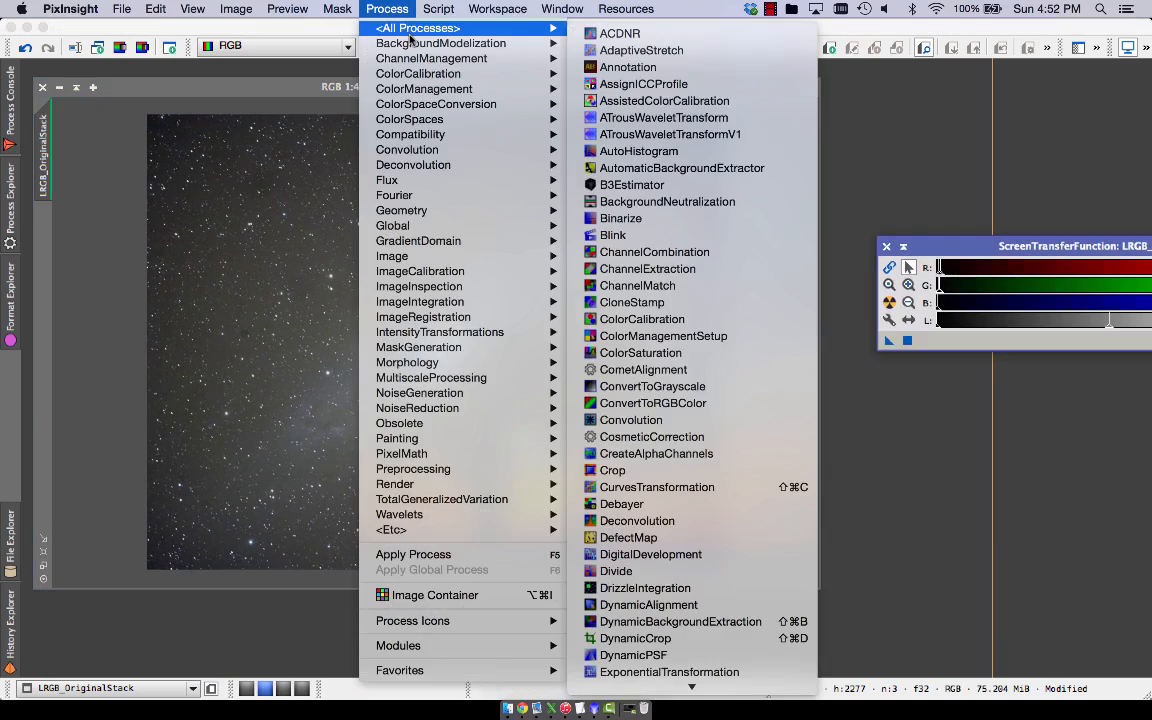
mouse_move(411, 46)
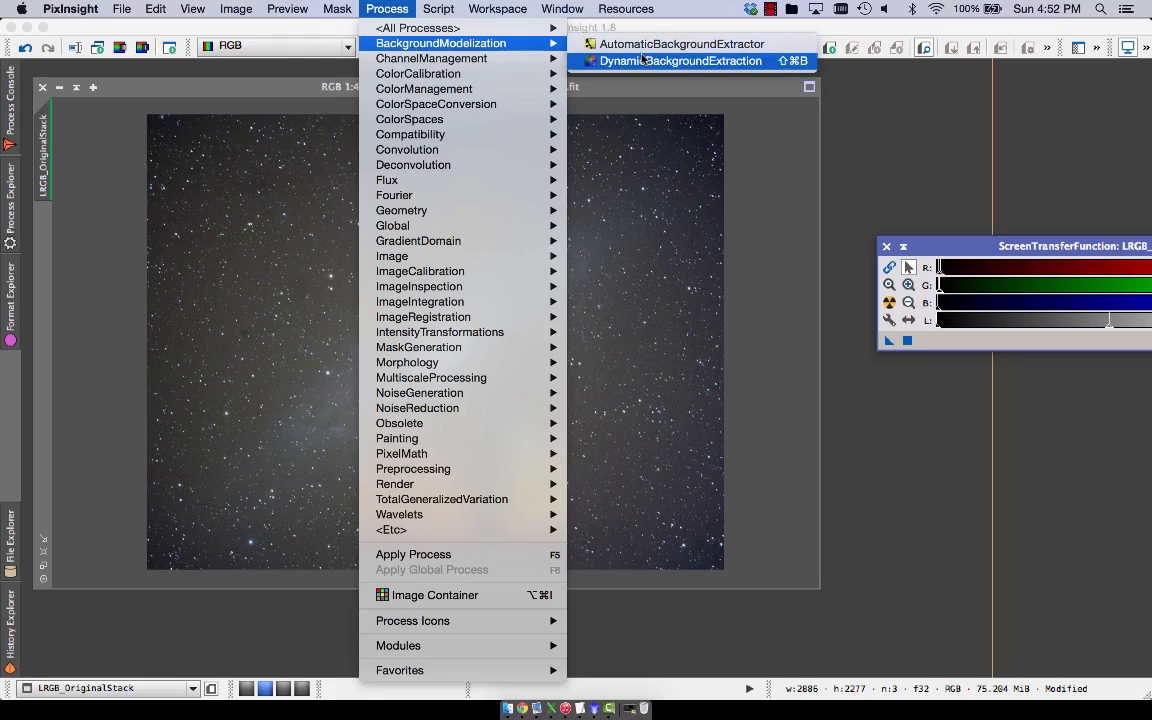
click(672, 44)
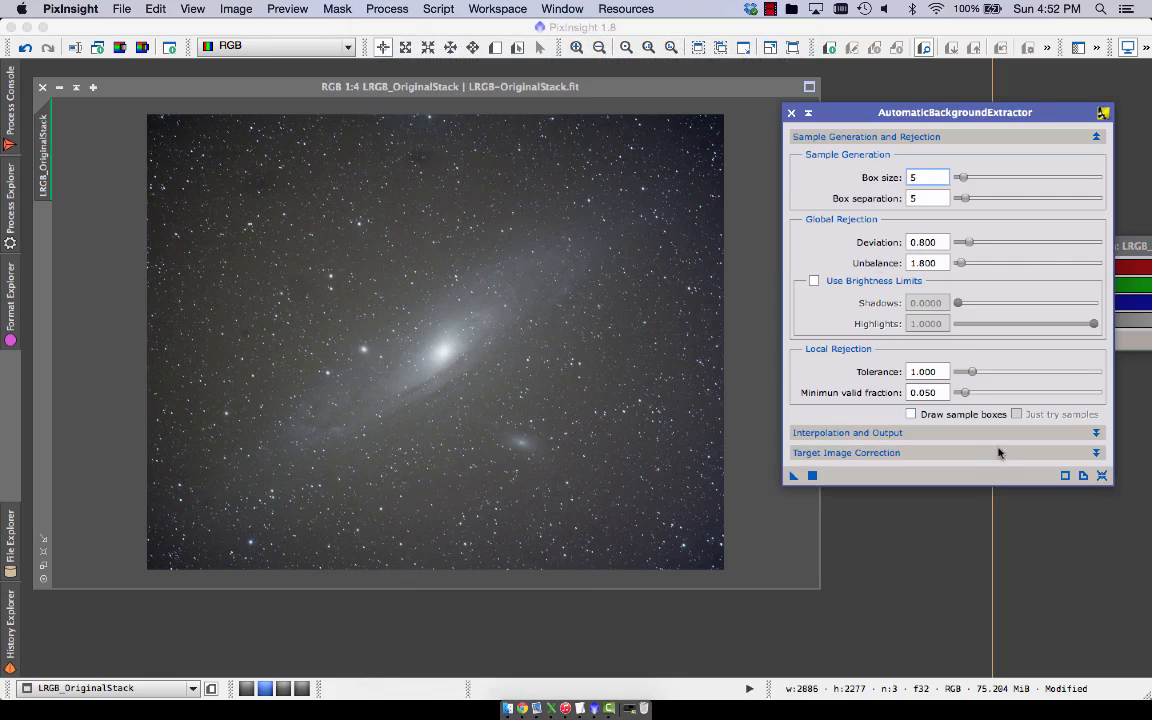
click(848, 451)
click(956, 475)
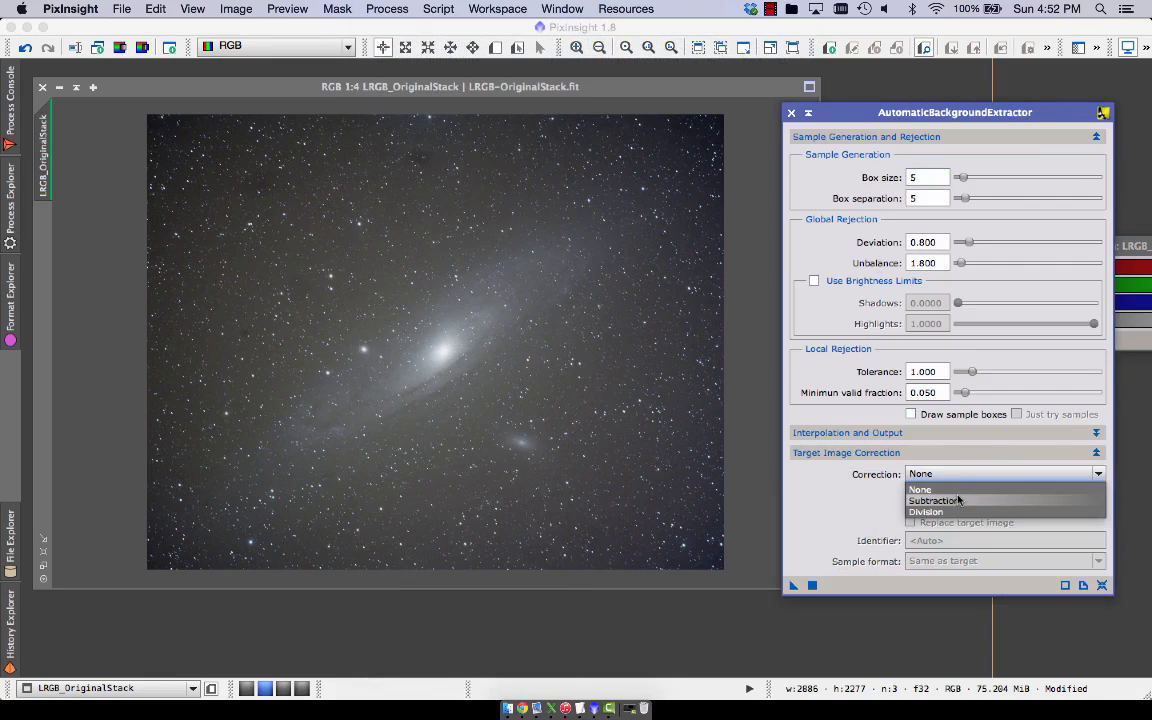
click(958, 501)
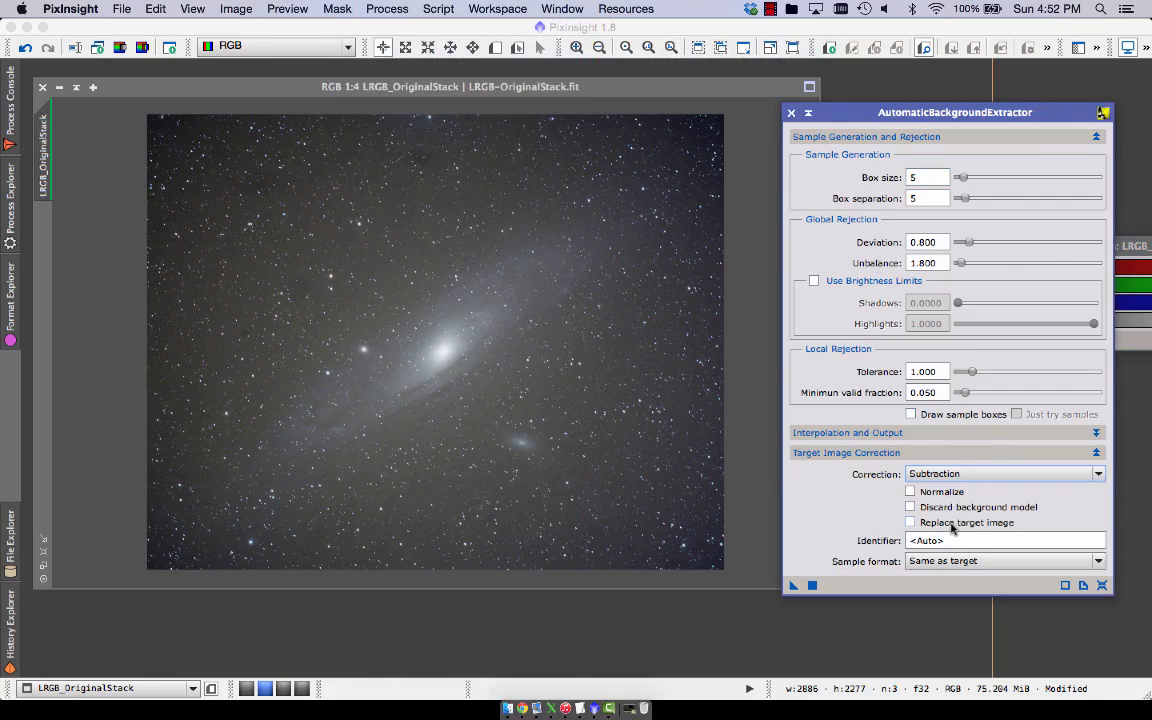
click(952, 523)
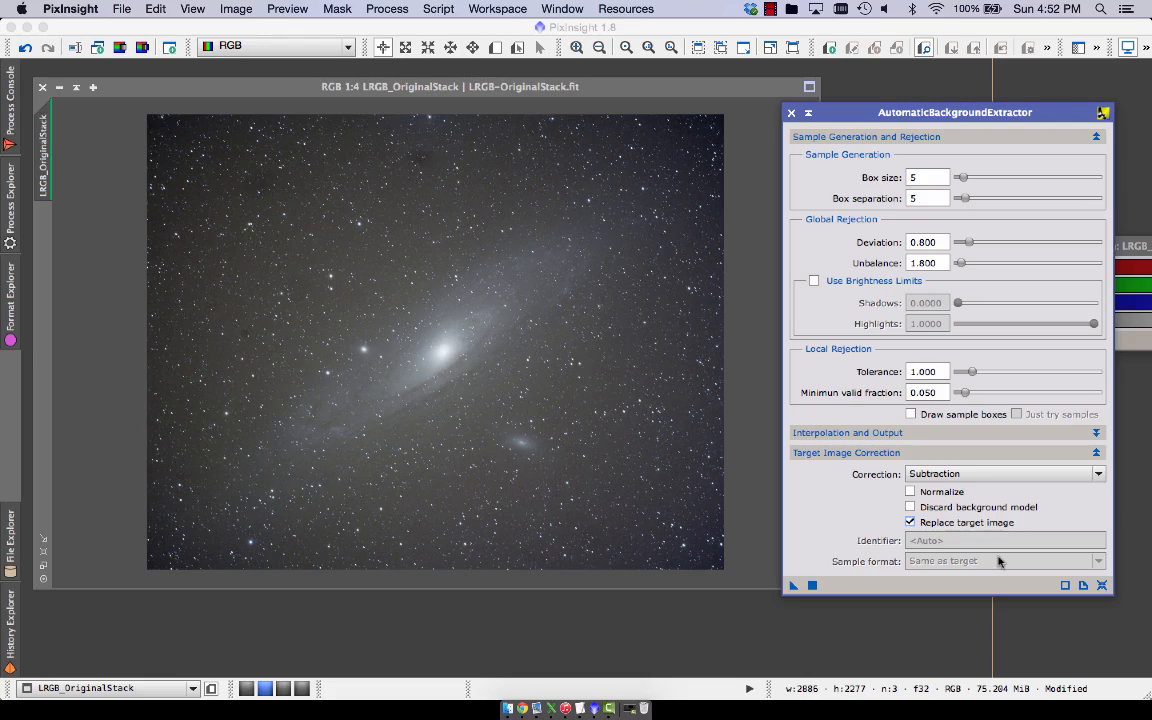
click(813, 585)
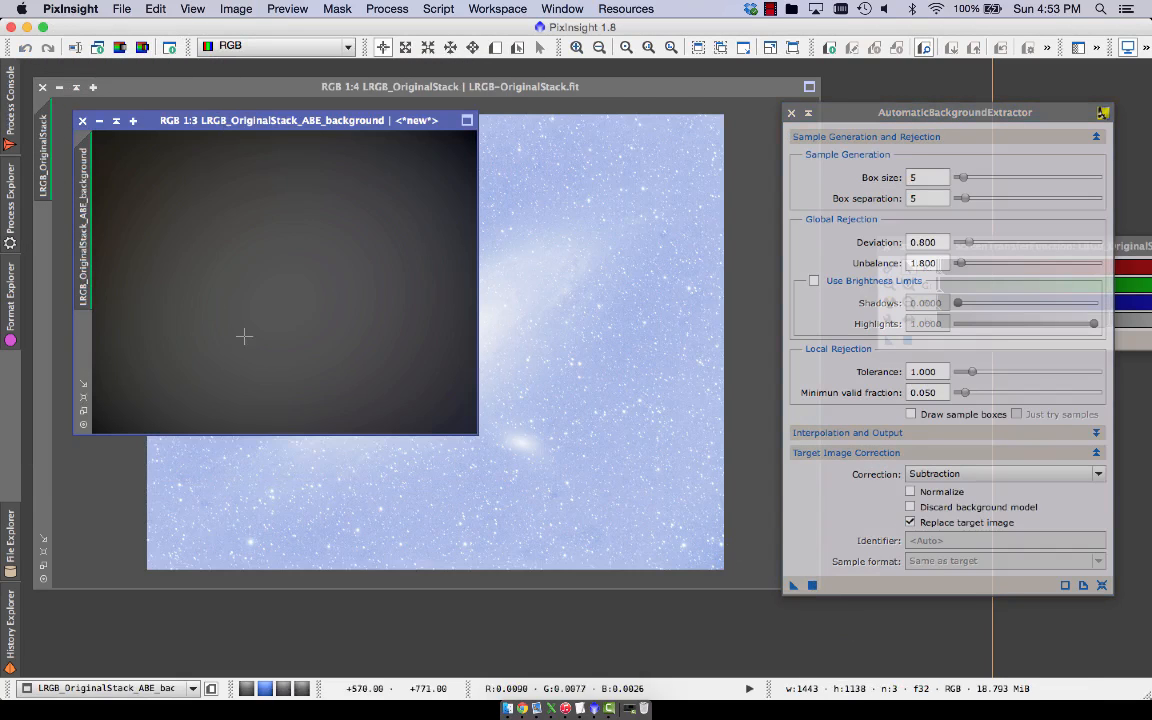
Step: Discard the extracted background model, auto-stretch the corrected image's display and close AutomaticBackgroundExtractor
click(83, 121)
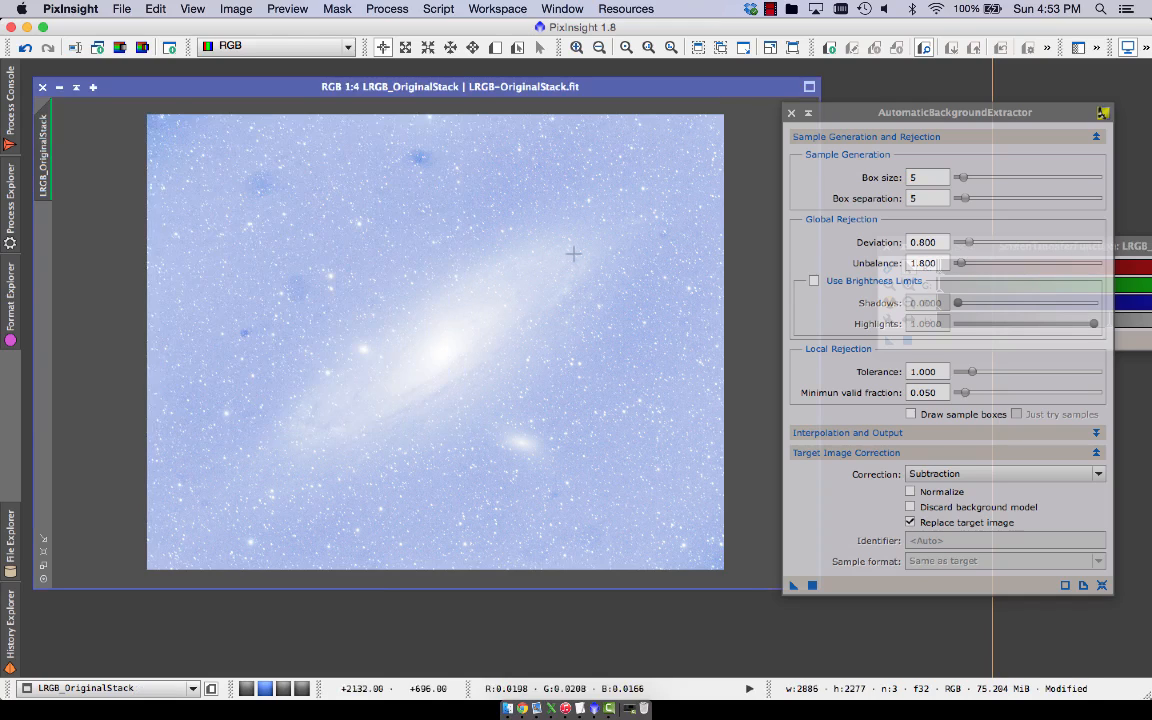
key(super+a)
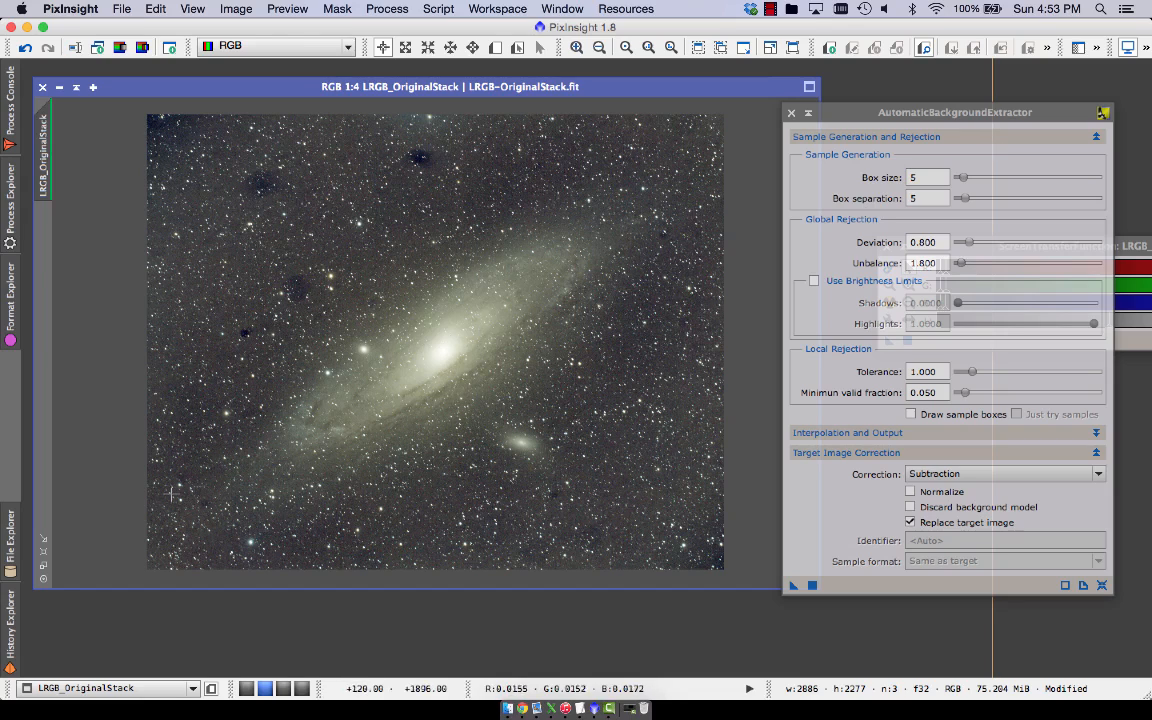
click(791, 114)
Step: Create a small preview over empty sky beside the galaxy and a larger preview around the galaxy's core
click(513, 33)
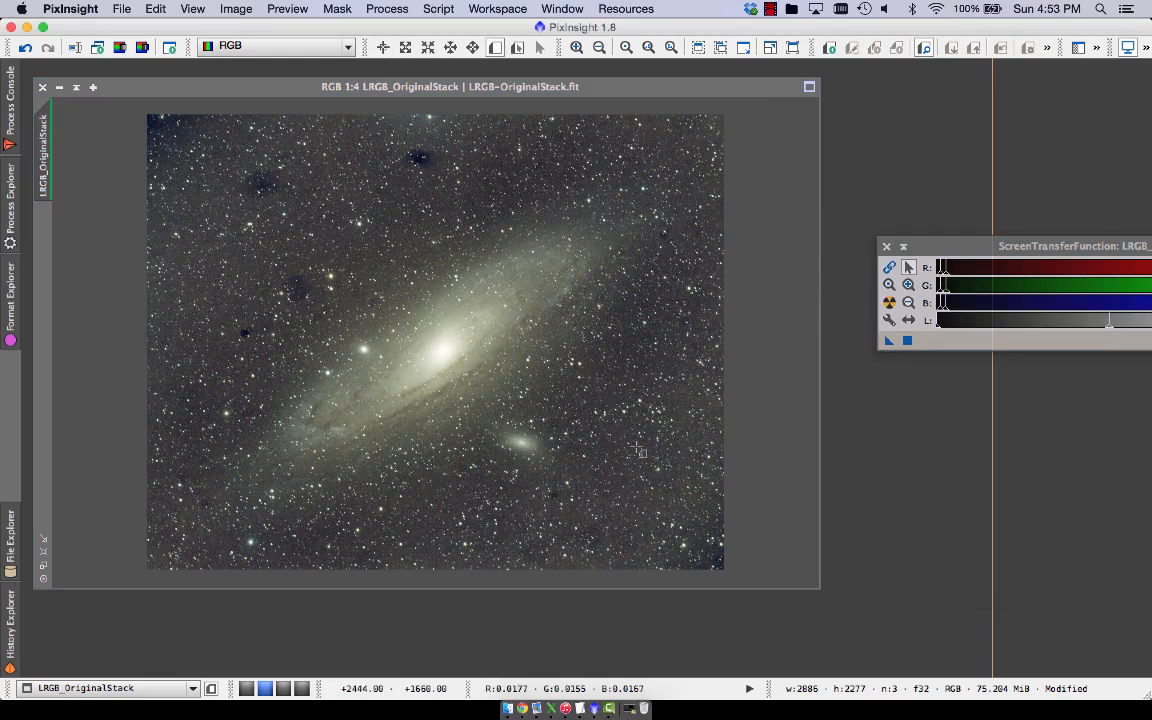
drag(678, 387, 700, 408)
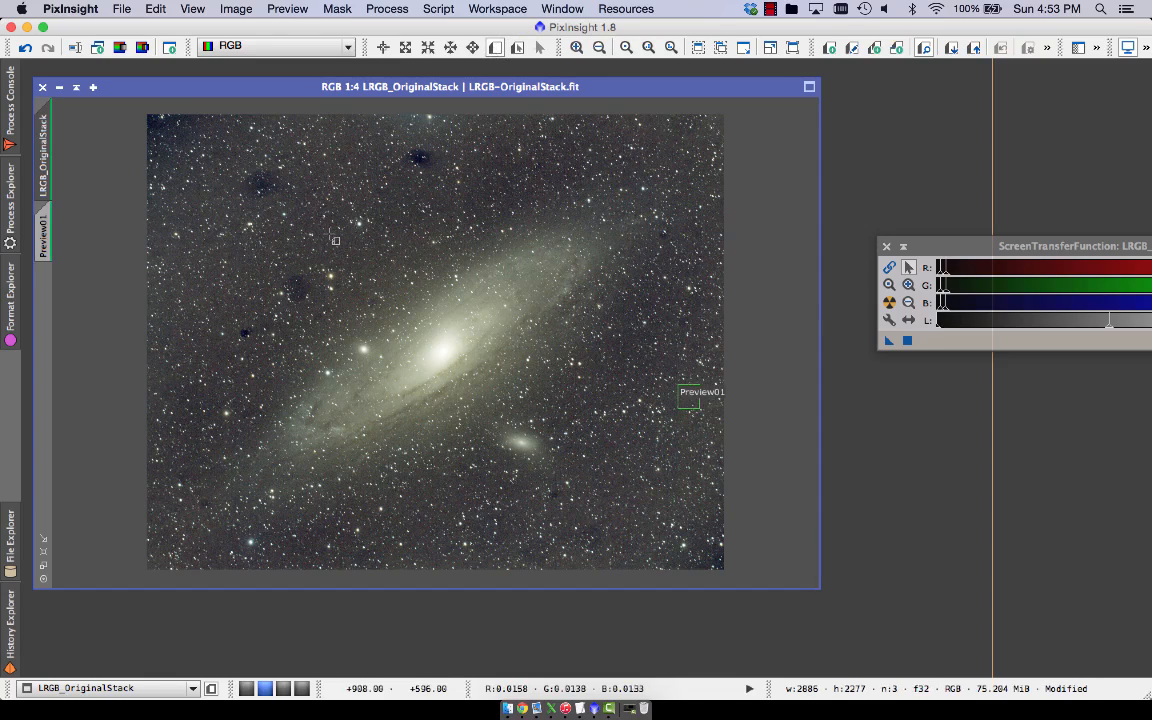
drag(328, 244, 574, 475)
Step: Run BackgroundNeutralization on LRGB_OriginalStack with Preview01 as the reference image, keeping the default limits, and close the tool
click(387, 9)
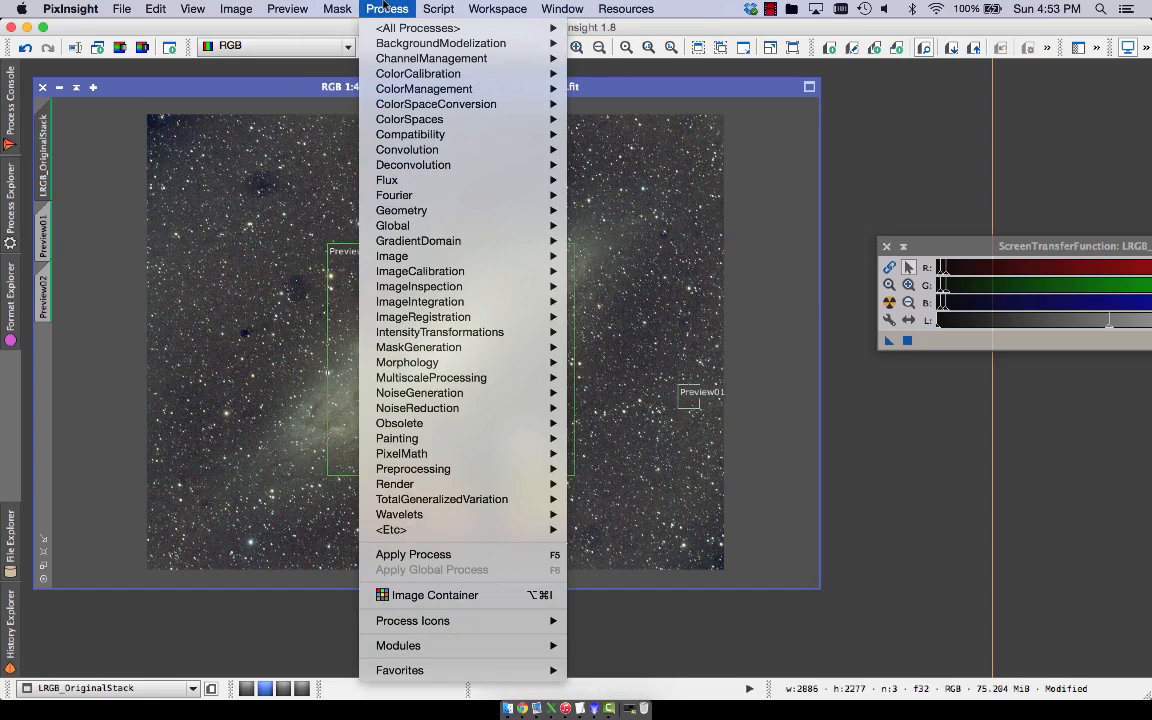
mouse_move(388, 47)
mouse_move(369, 75)
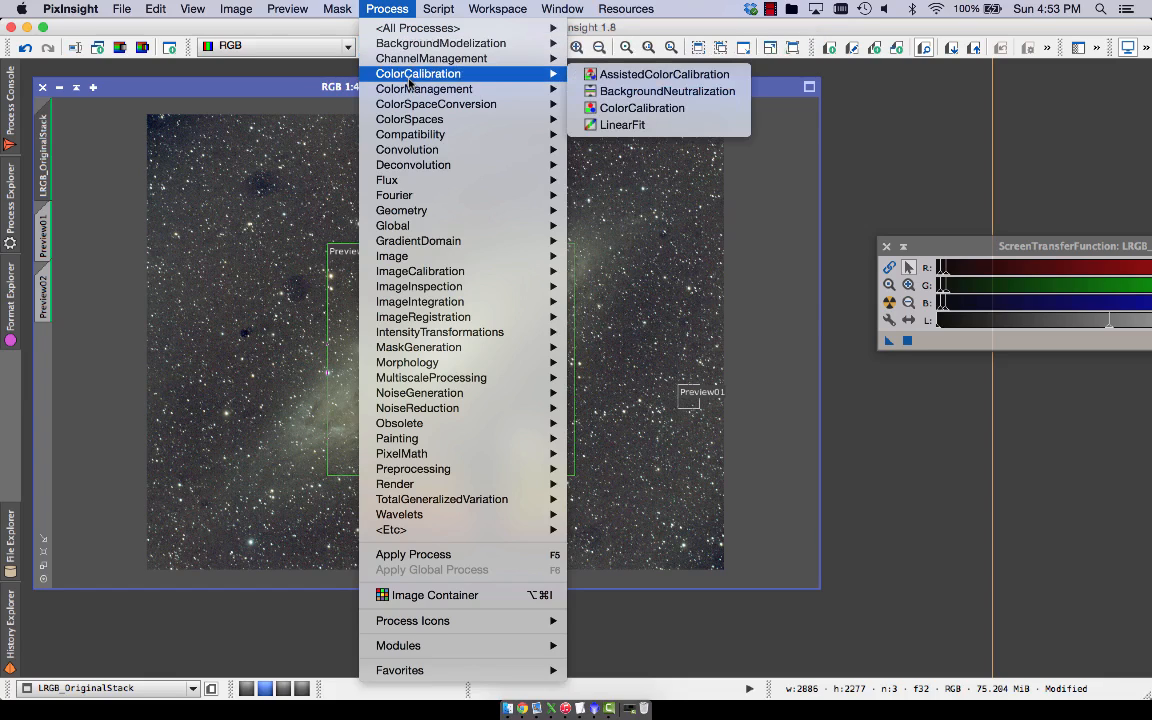
click(657, 91)
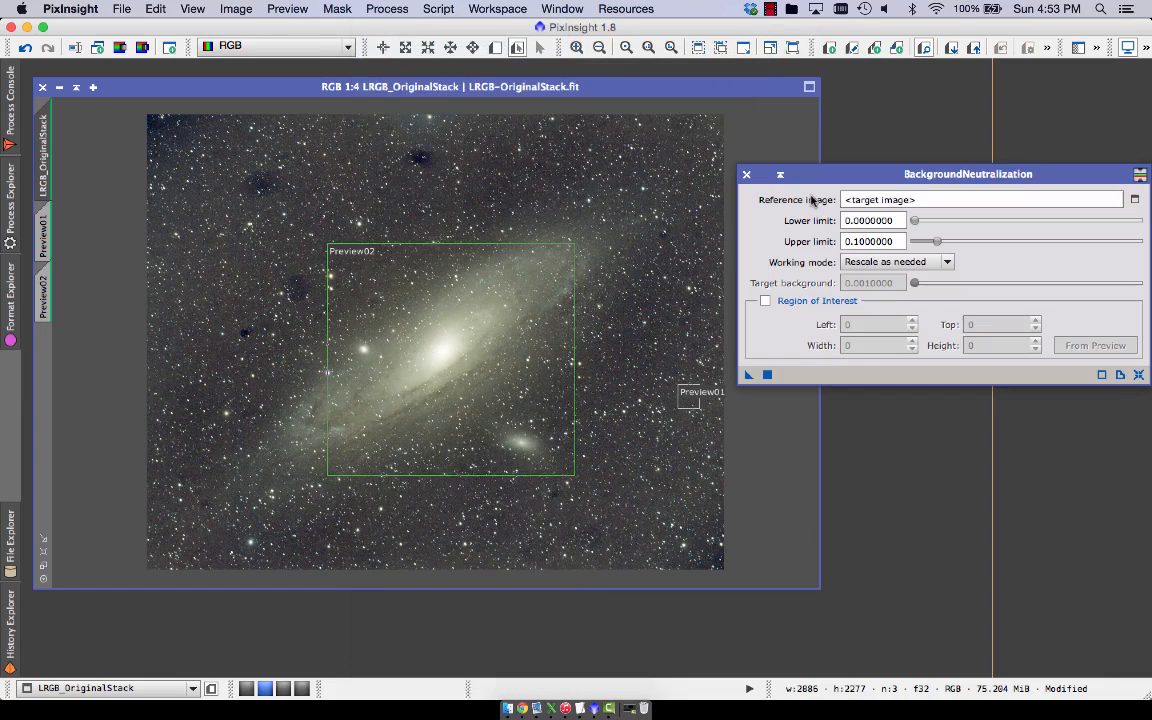
click(1135, 201)
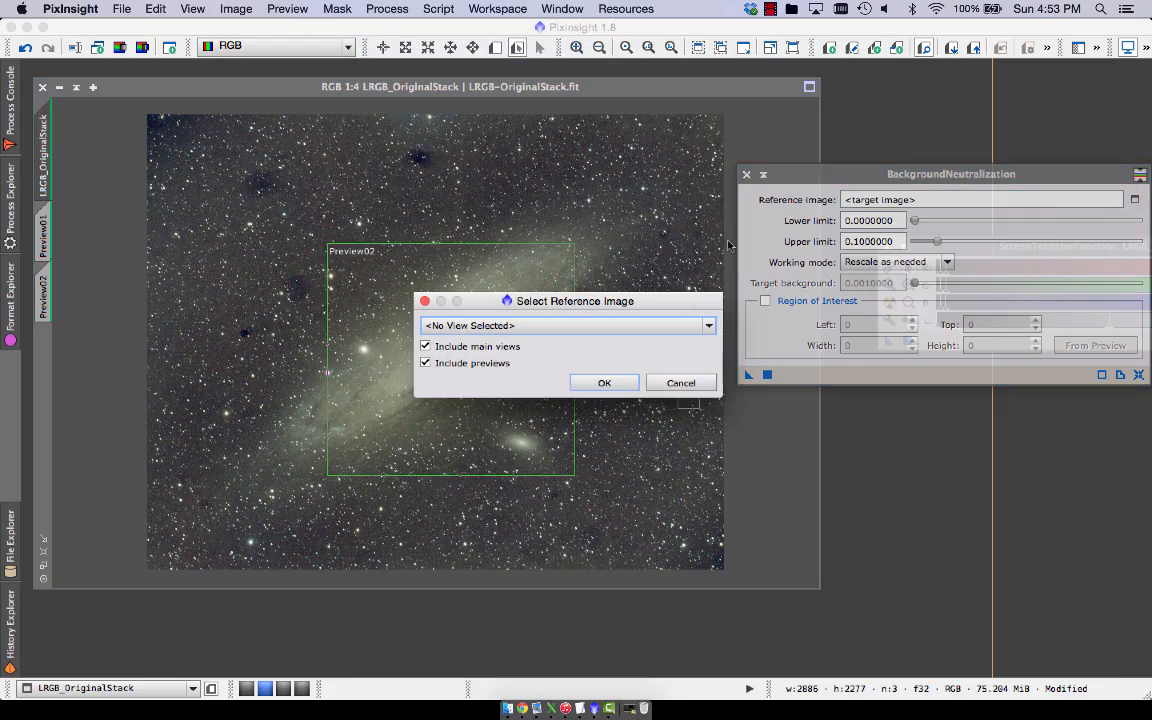
click(630, 325)
click(635, 365)
click(622, 381)
click(767, 374)
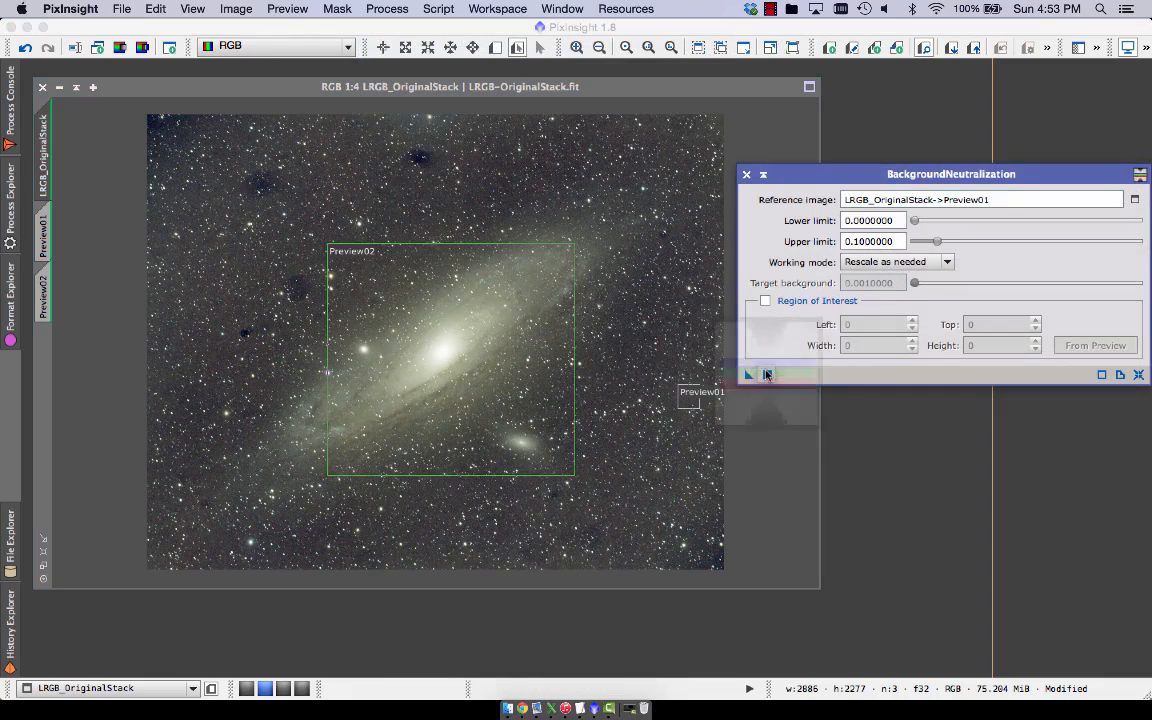
click(747, 175)
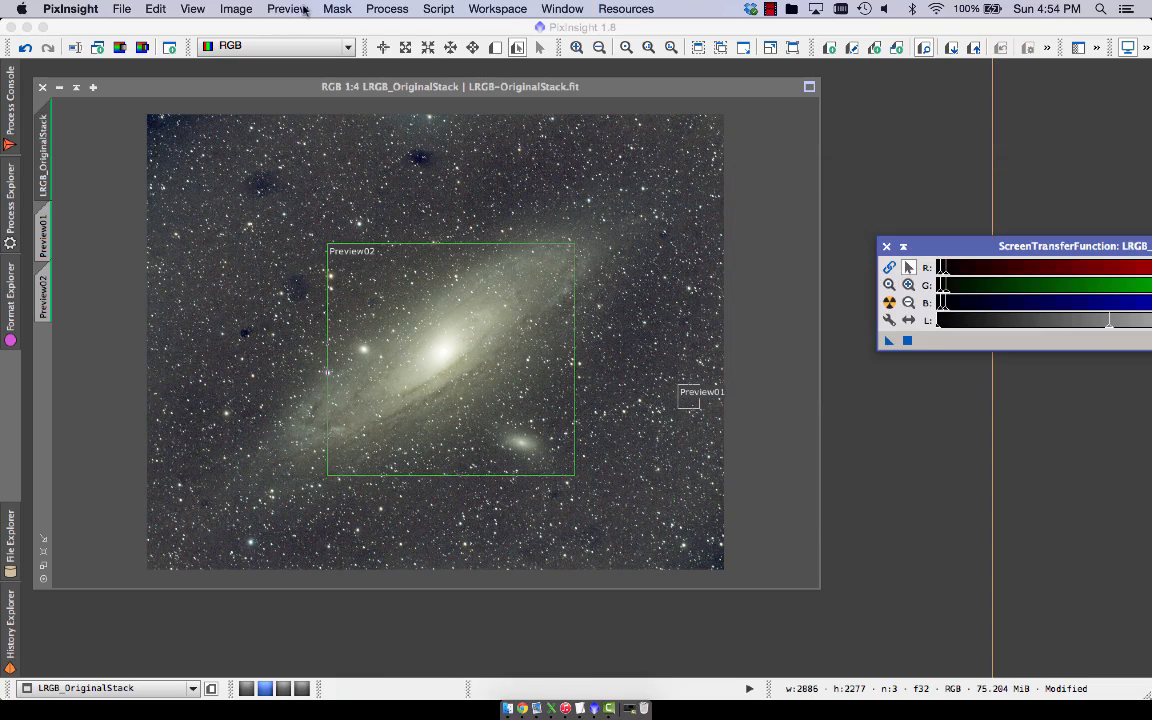
Step: Open the ColorCalibration process for the background-neutralized image
click(398, 8)
mouse_move(480, 73)
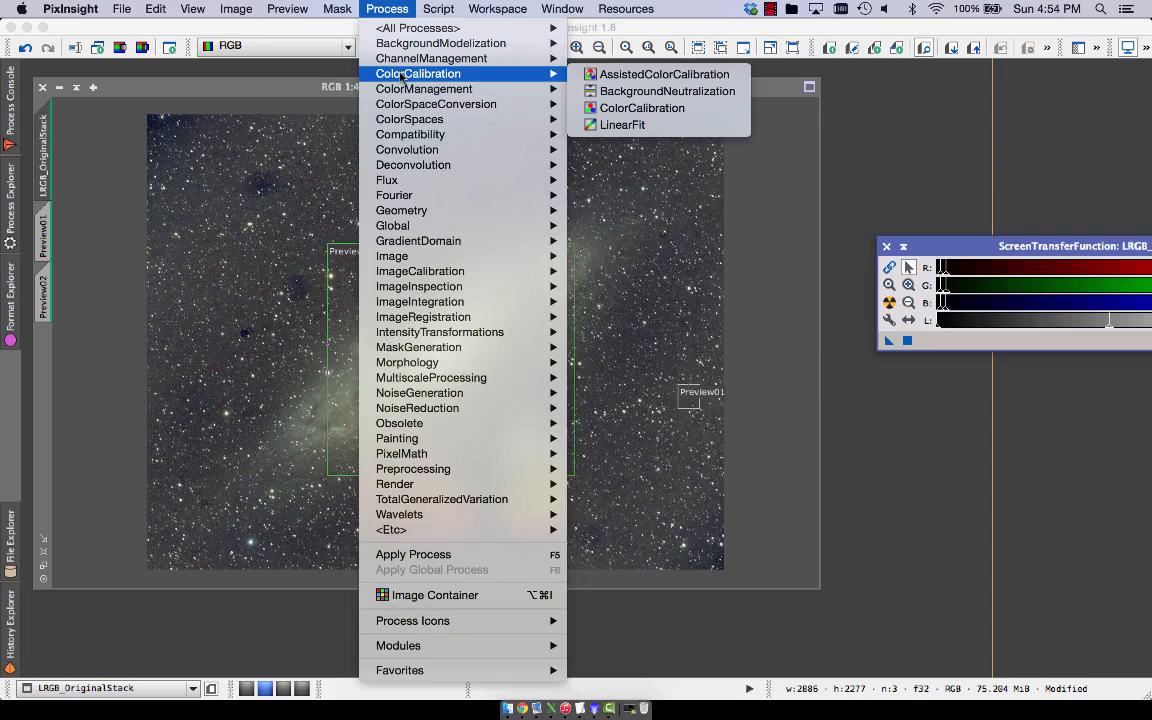
click(645, 108)
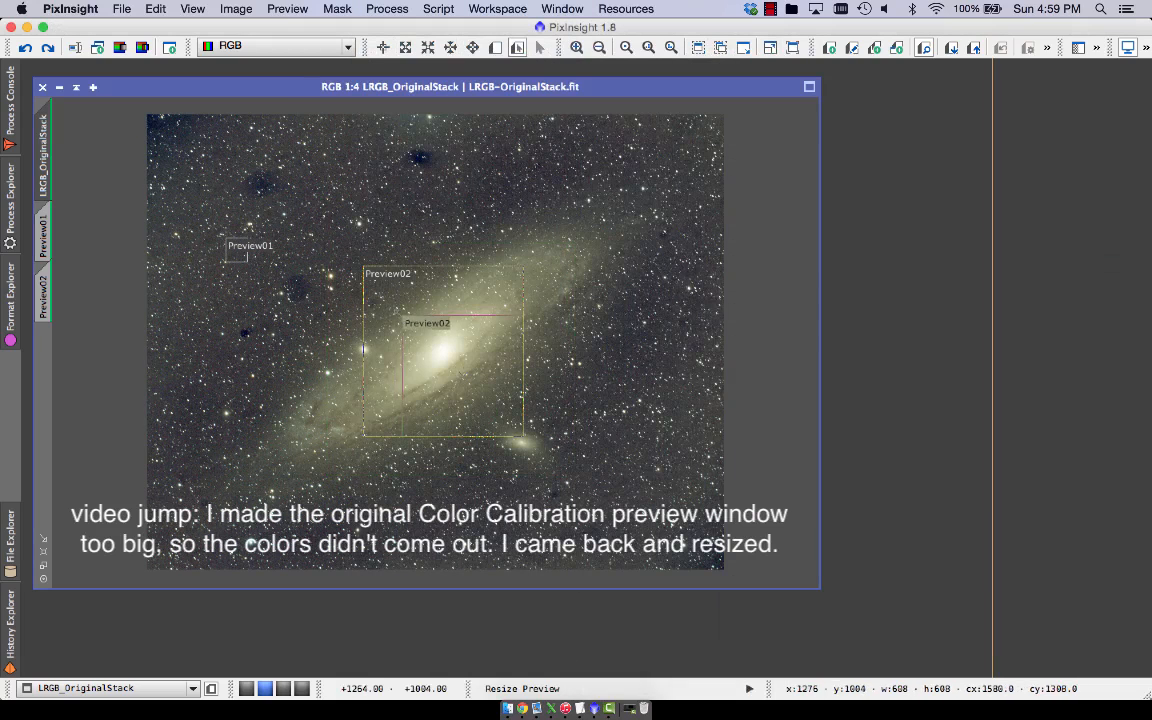
Step: Shrink Preview02 around the galaxy's core and run ColorCalibration with Preview02 as white reference and Preview01 as background reference
drag(400, 315, 387, 312)
drag(462, 389, 449, 363)
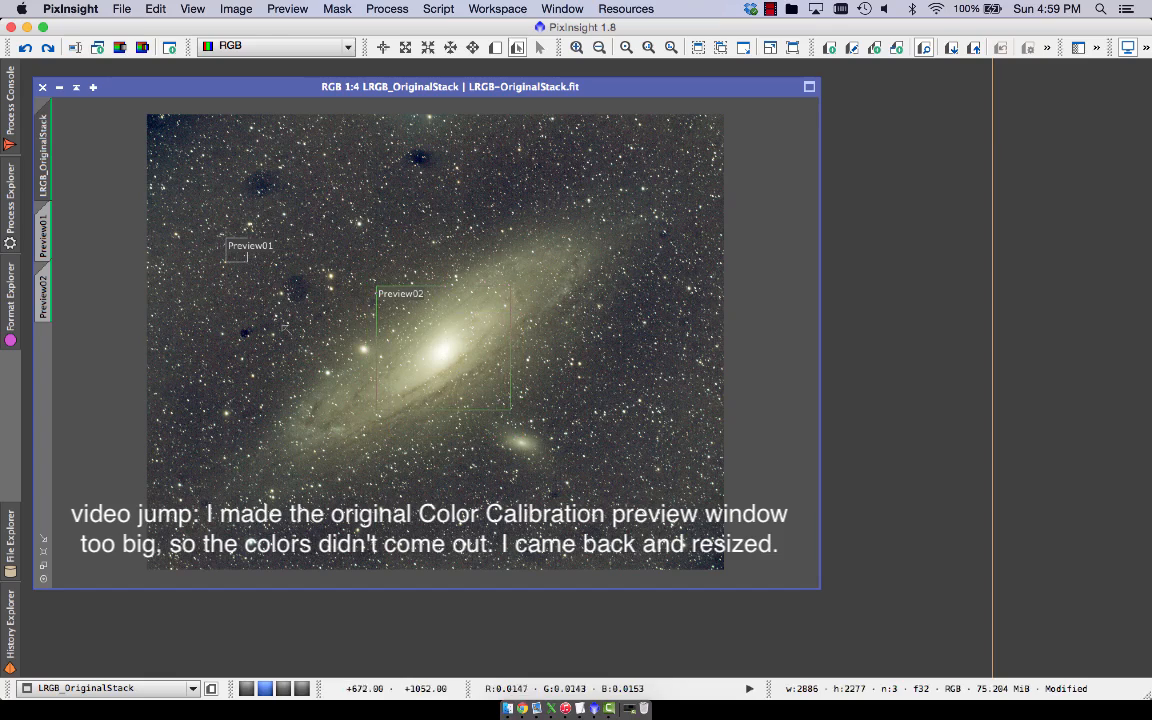
click(387, 9)
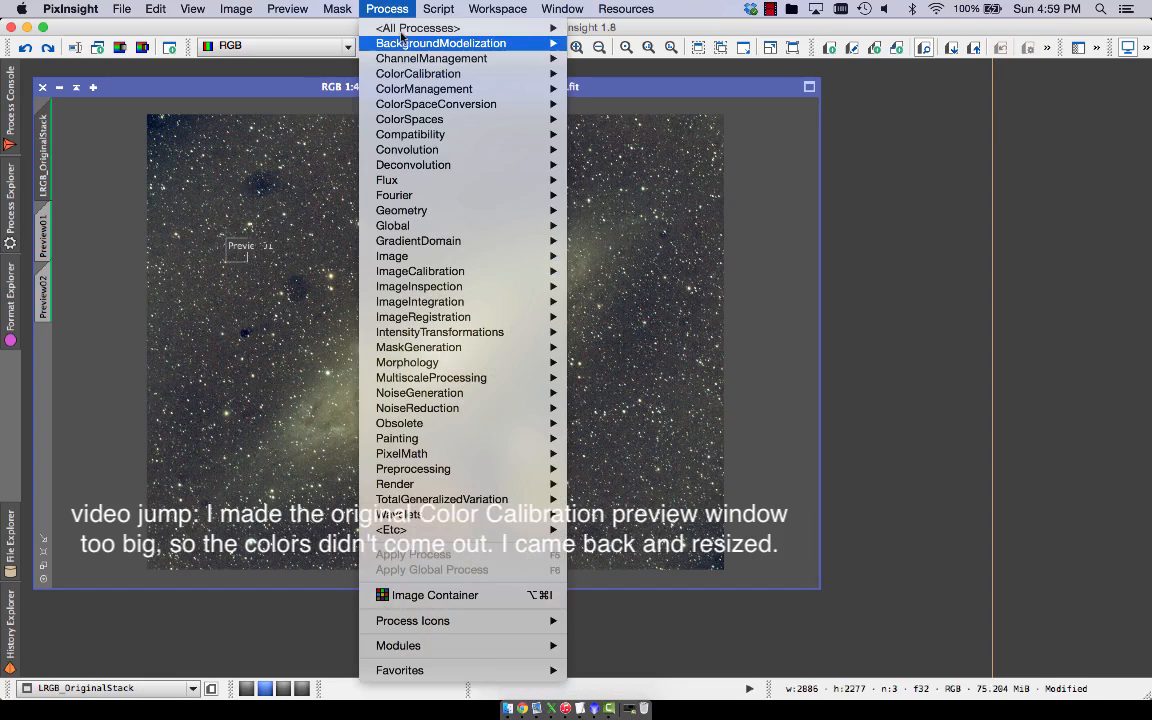
mouse_move(415, 62)
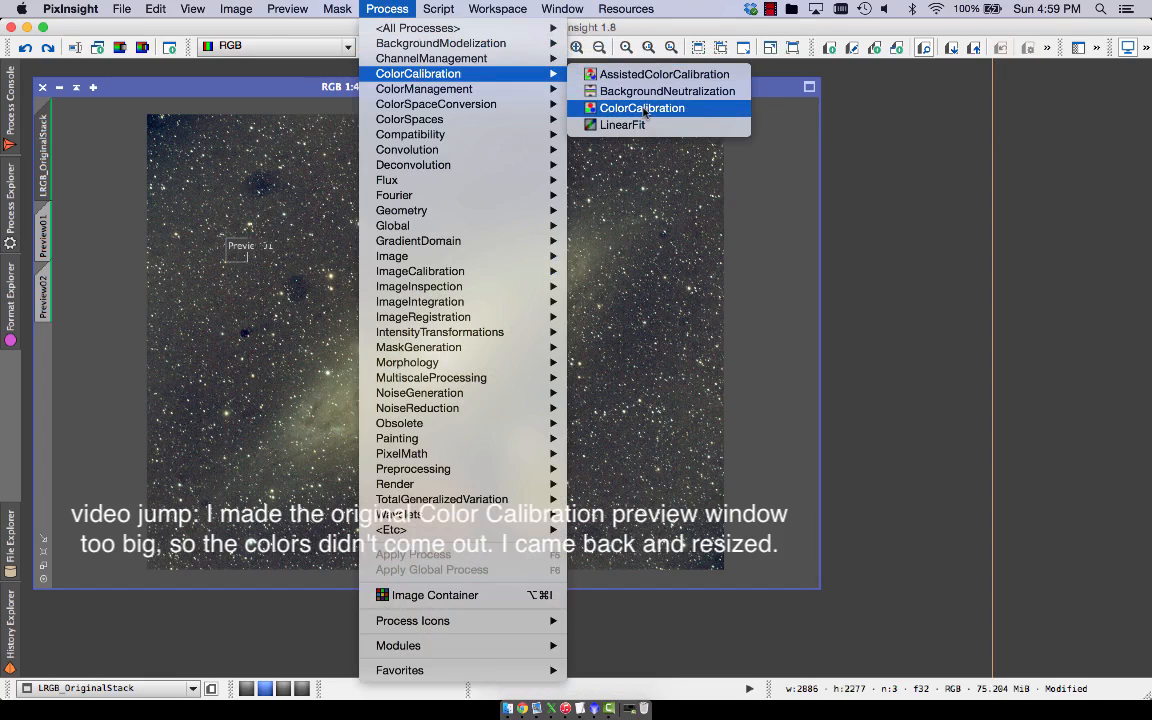
click(645, 110)
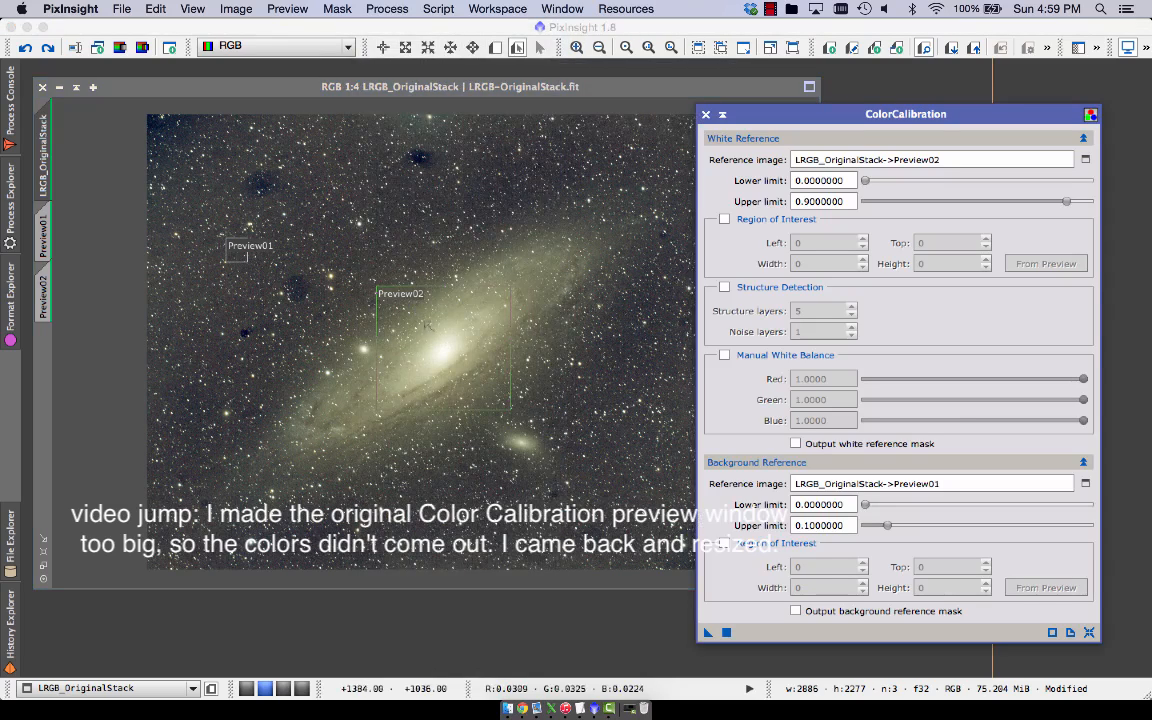
click(961, 158)
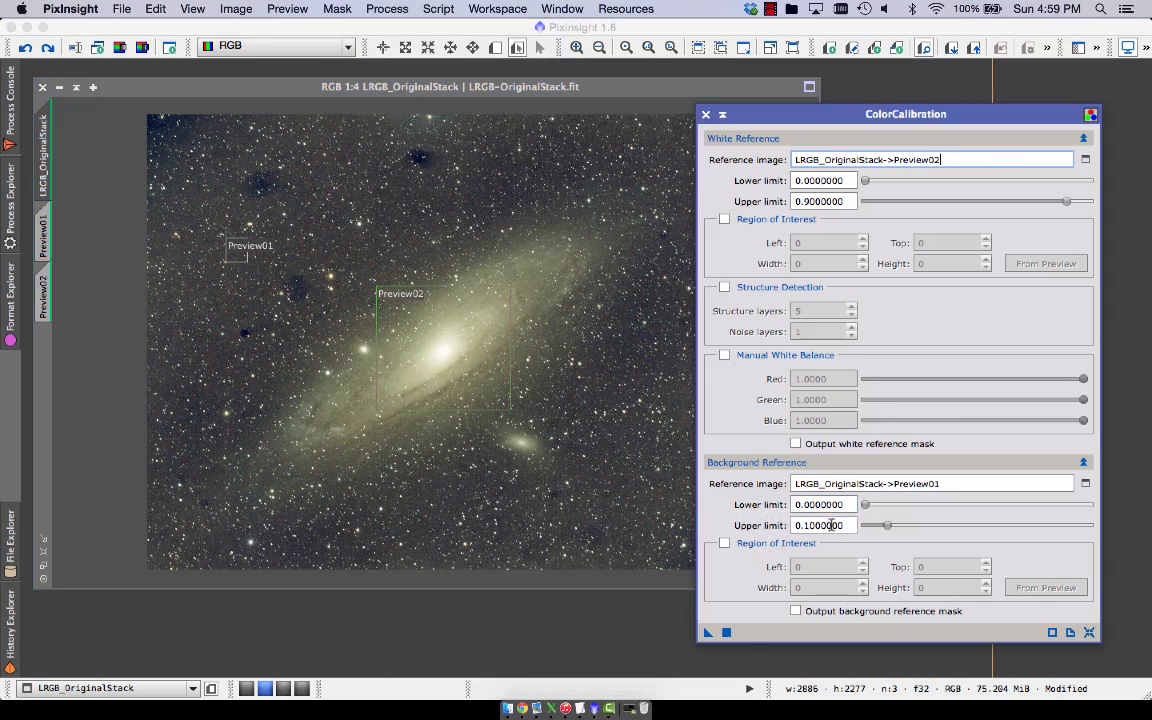
click(727, 633)
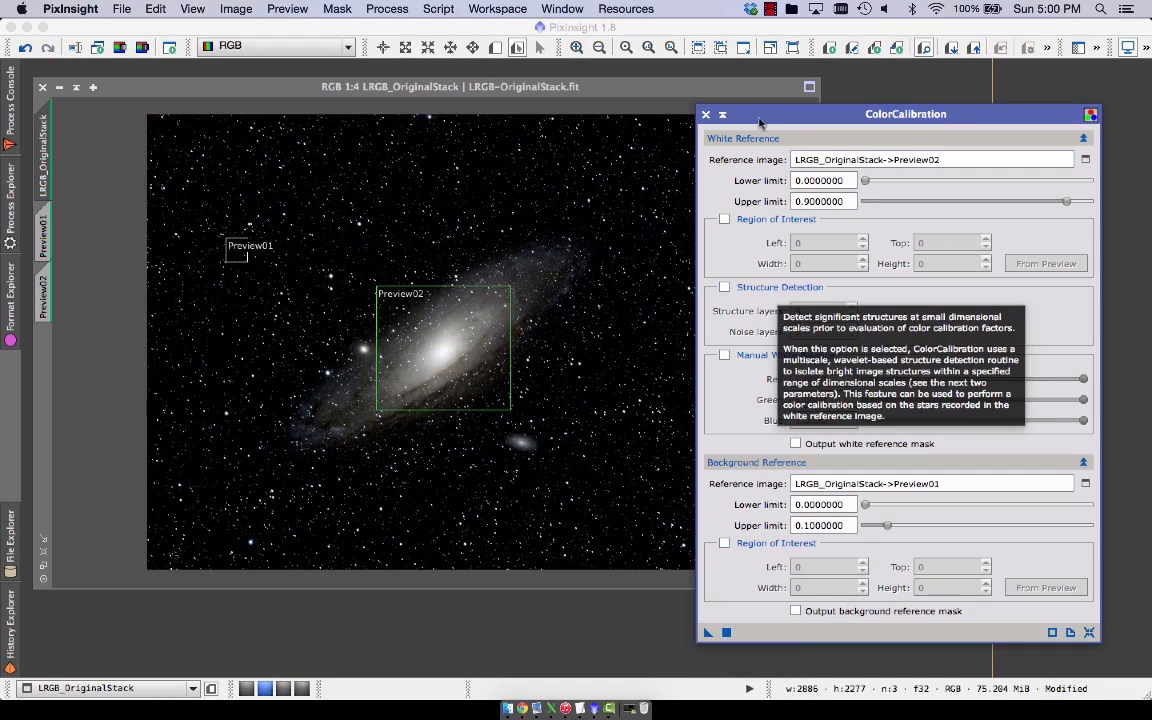
click(706, 114)
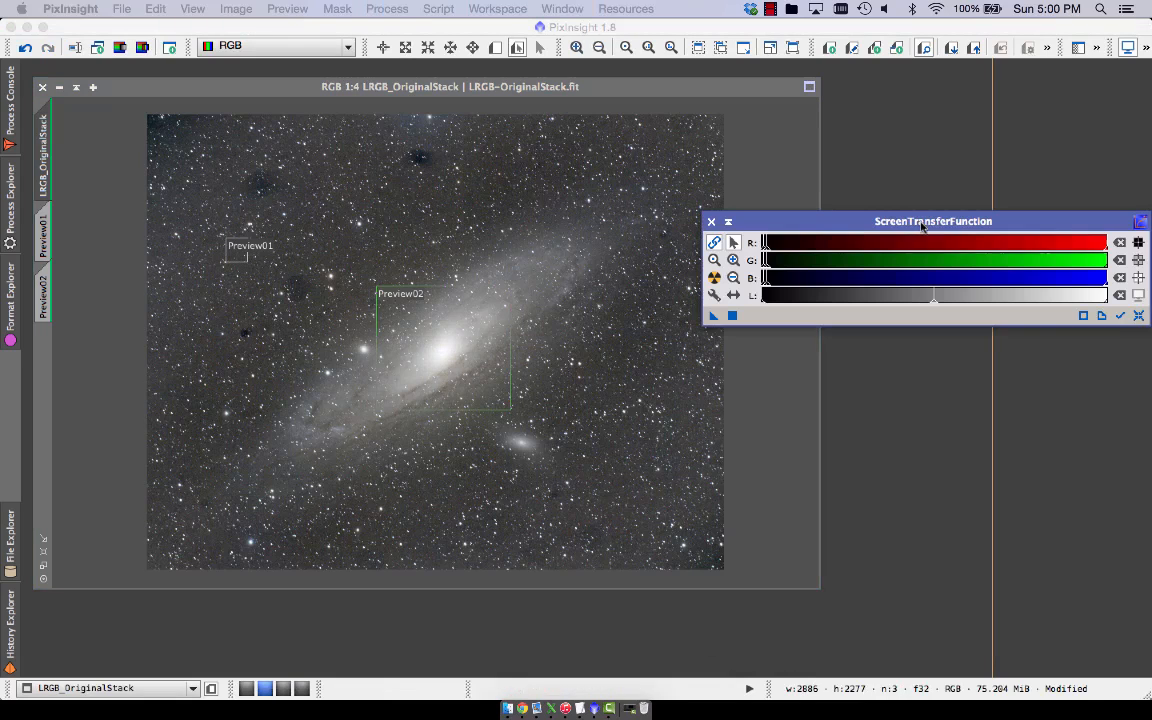
Step: Delete all previews from the color-calibrated image and close ScreenTransferFunction
click(322, 8)
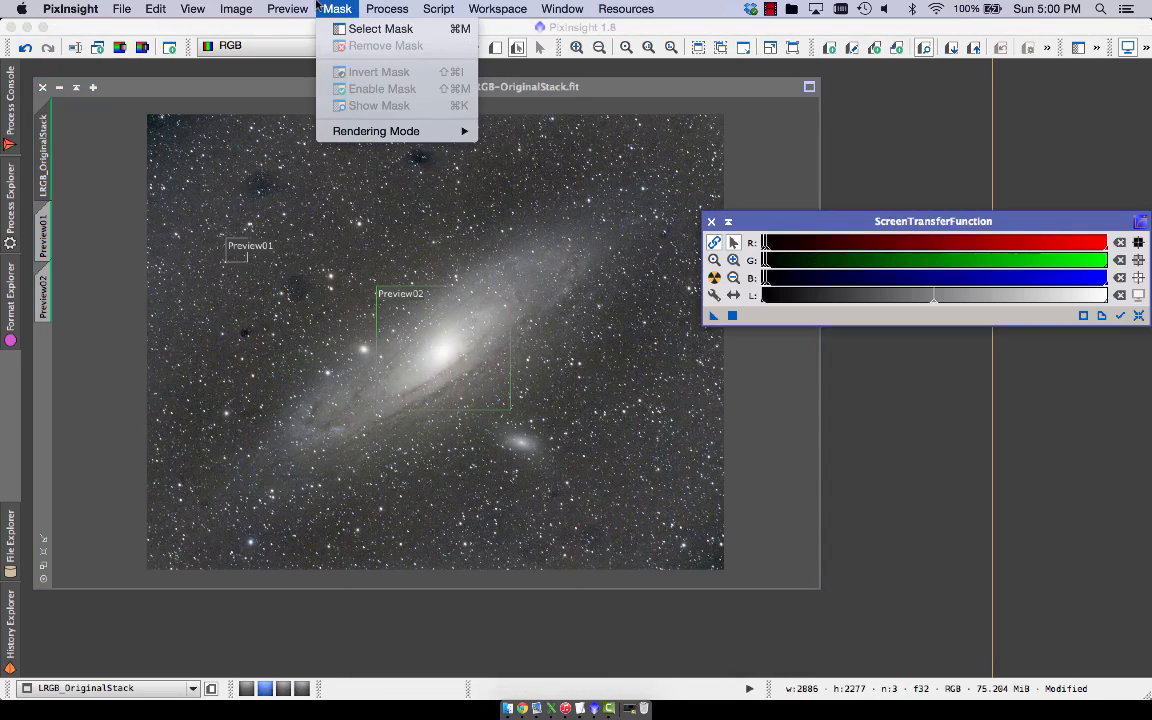
click(358, 305)
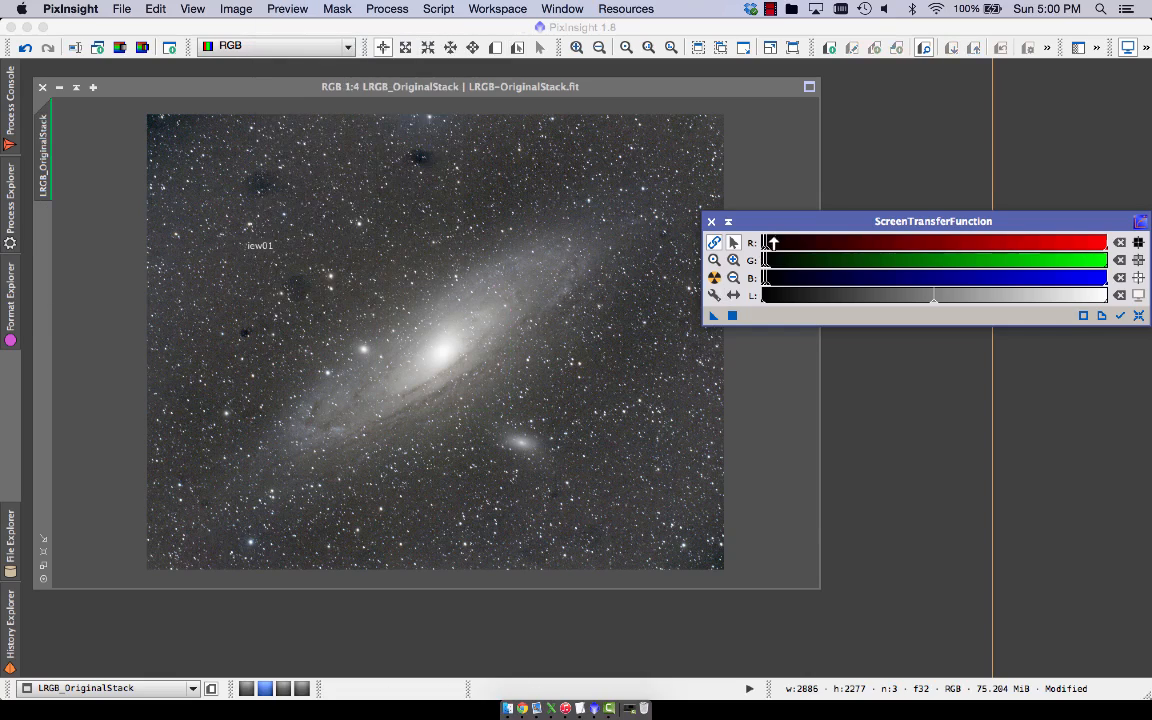
drag(785, 224, 872, 224)
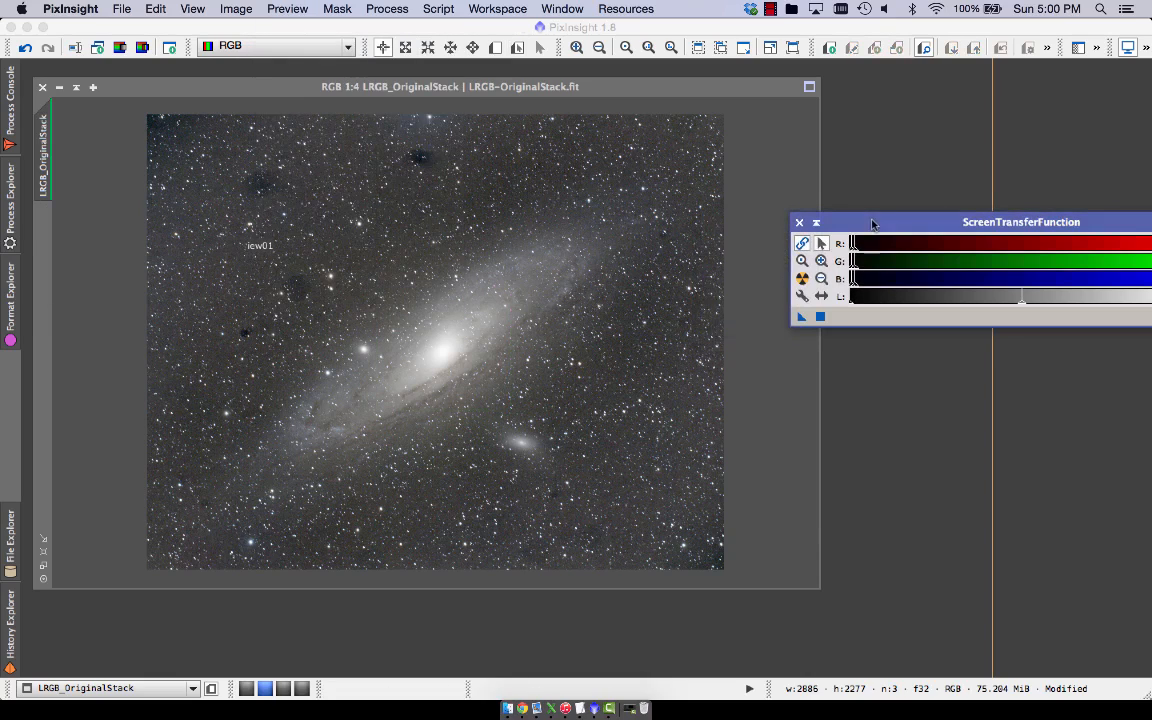
click(800, 222)
Step: Open HistogramTransformation and reset it to its default settings
click(380, 10)
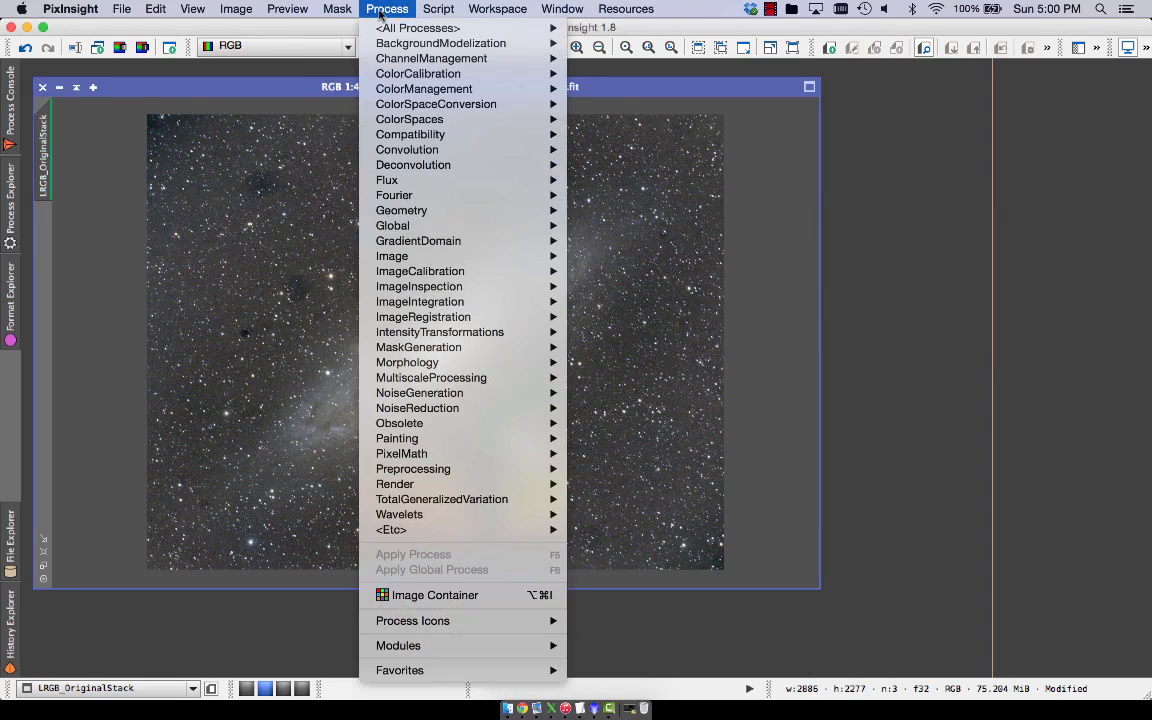
mouse_move(400, 28)
text(hi)
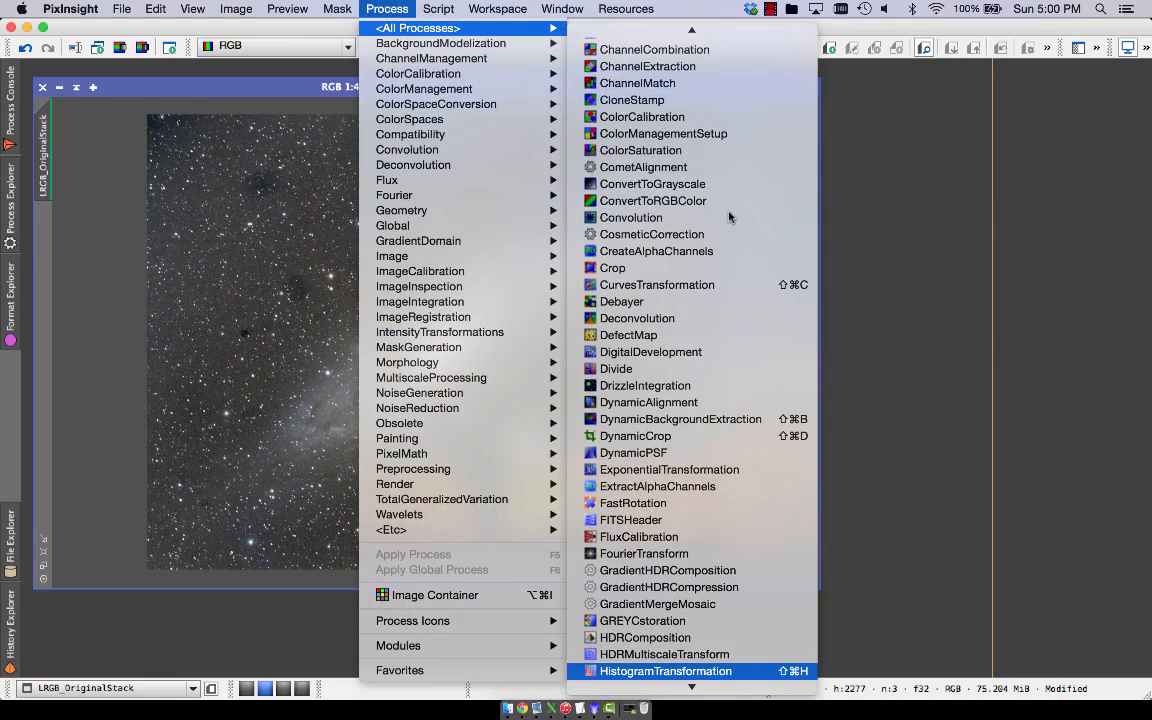
key(Return)
click(1105, 624)
Step: Load ScreenTransferFunction's stretch of LRGB_OriginalStack into HistogramTransformation and move ScreenTransferFunction out of the way
key(F12)
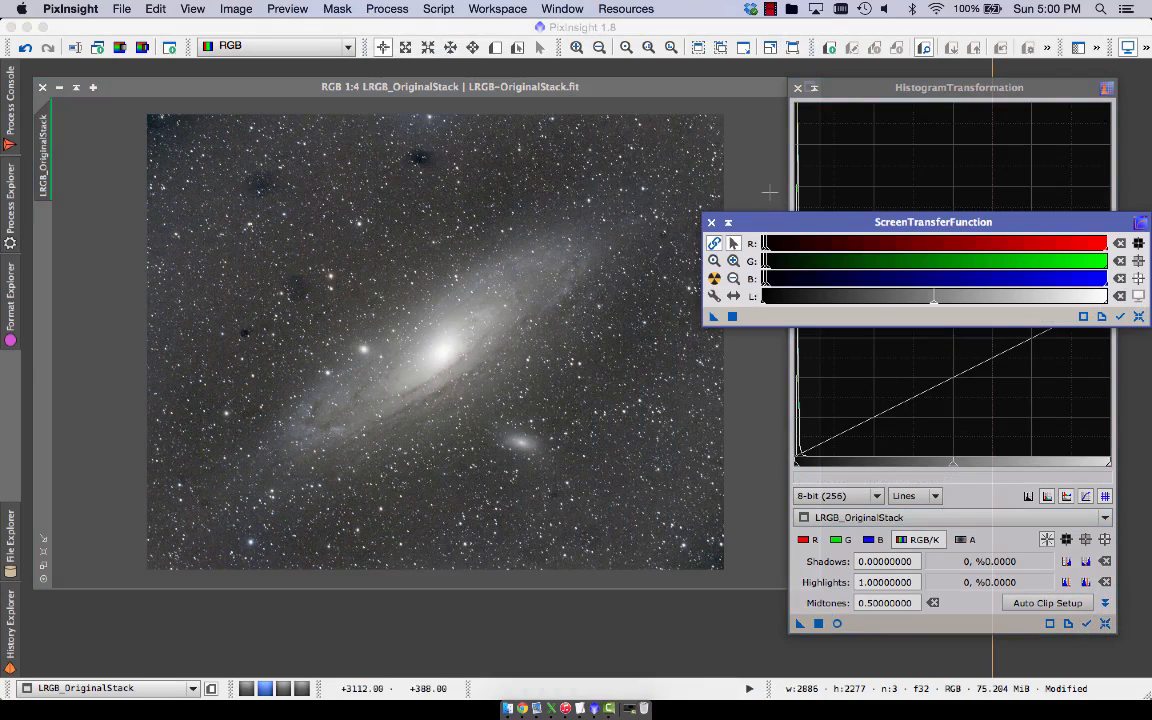
drag(870, 222, 835, 177)
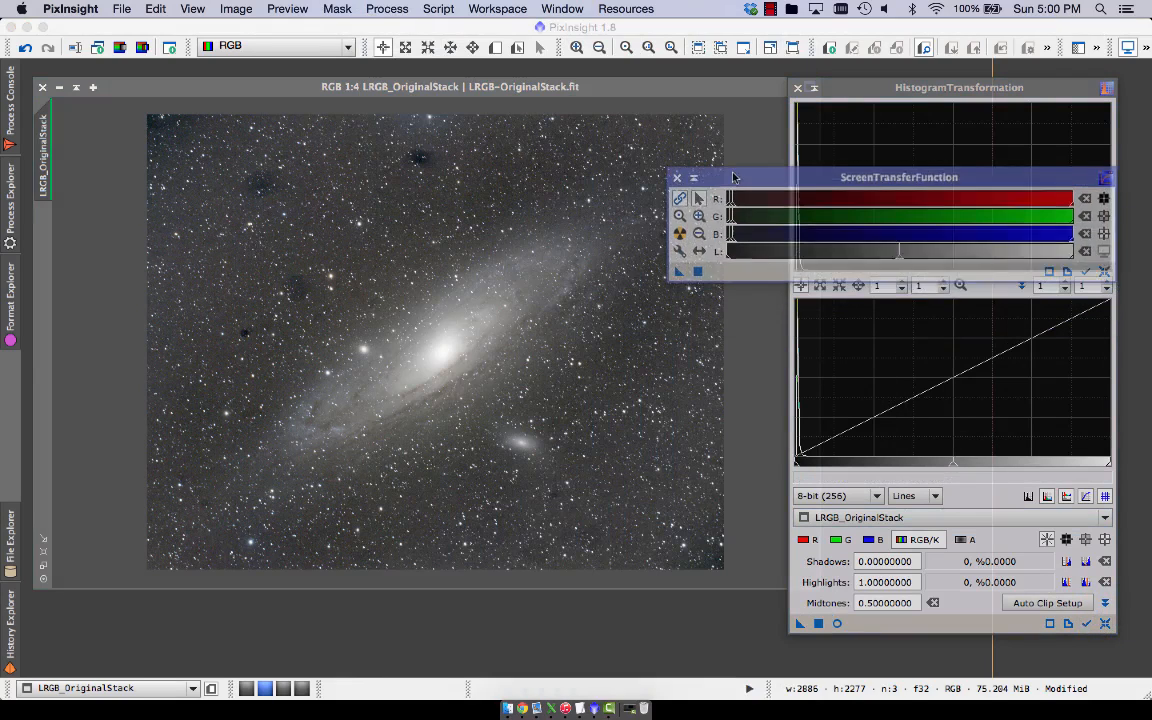
click(1104, 251)
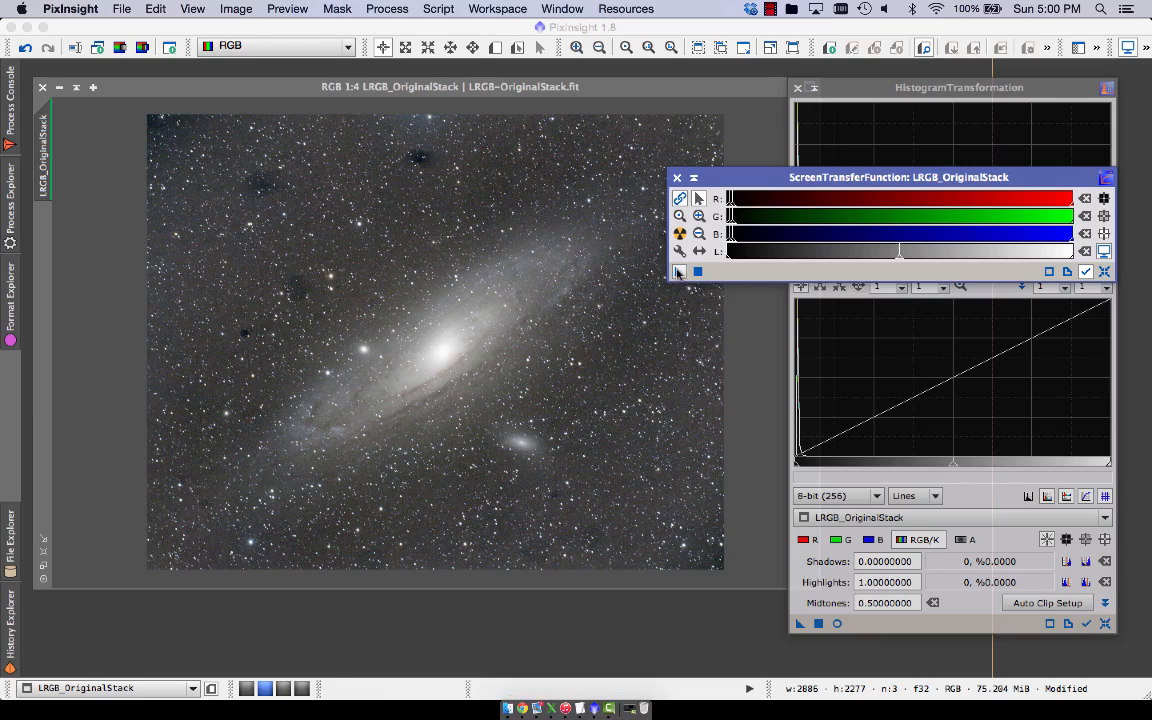
drag(679, 272, 925, 627)
drag(750, 182, 1148, 318)
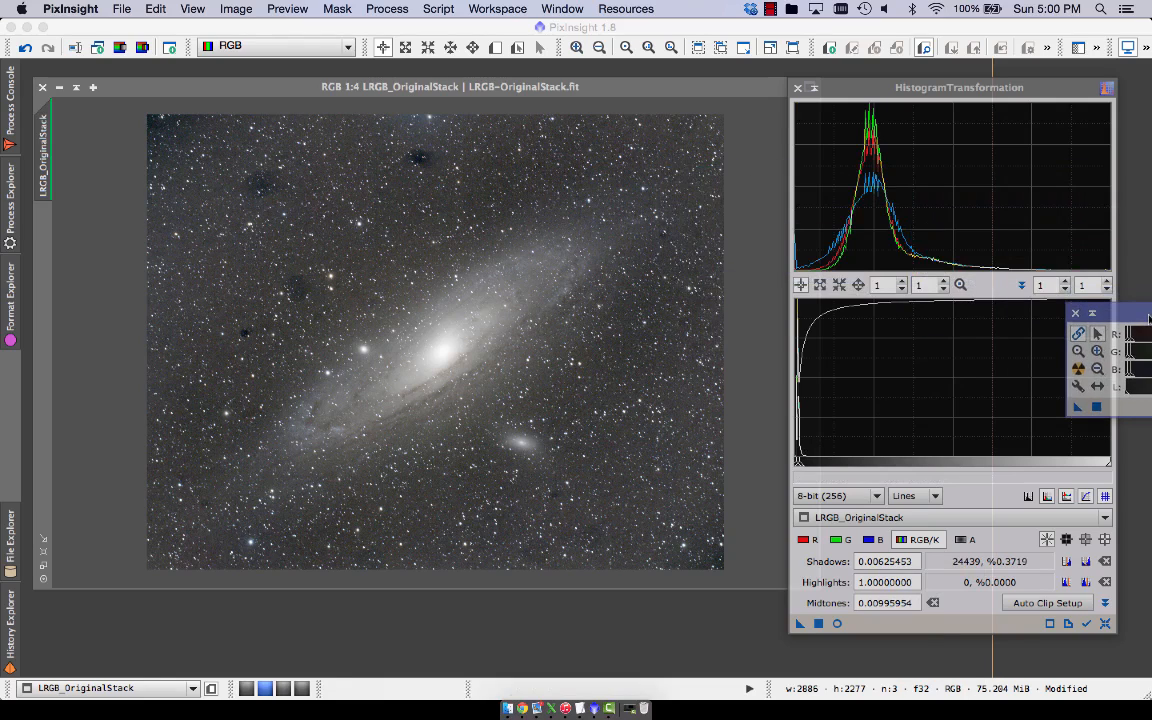
Step: Apply the histogram stretch to the image, turn off its screen stretch and close both stretching tools
click(818, 624)
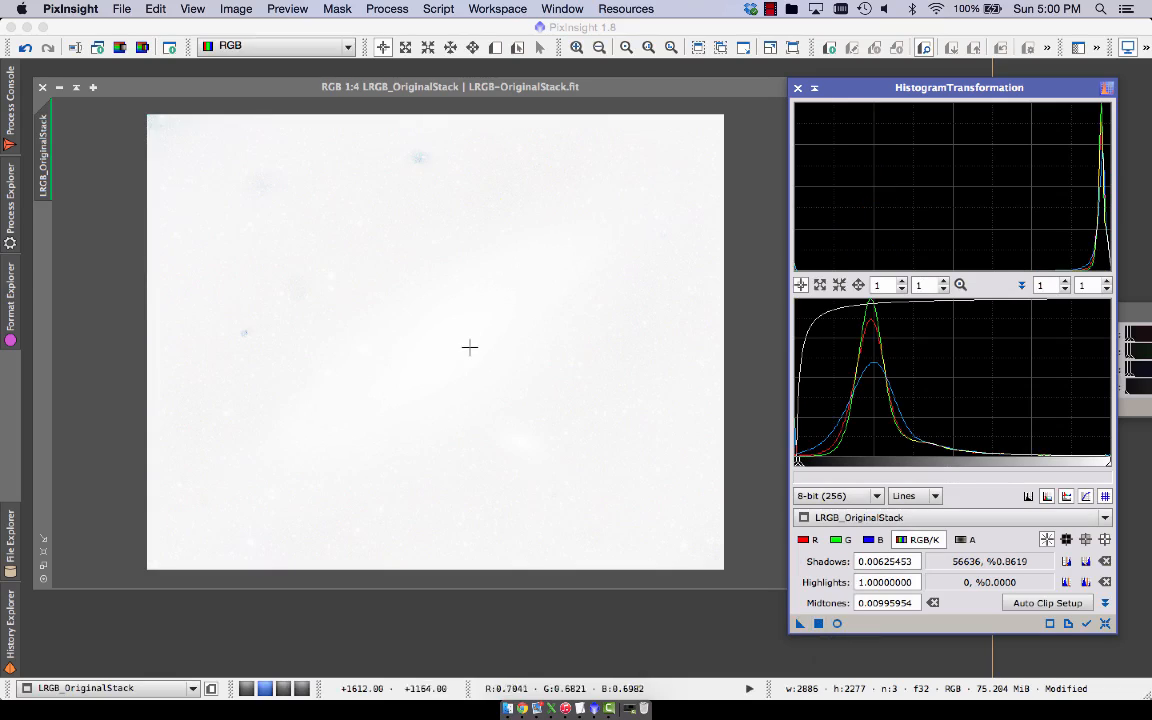
click(1128, 47)
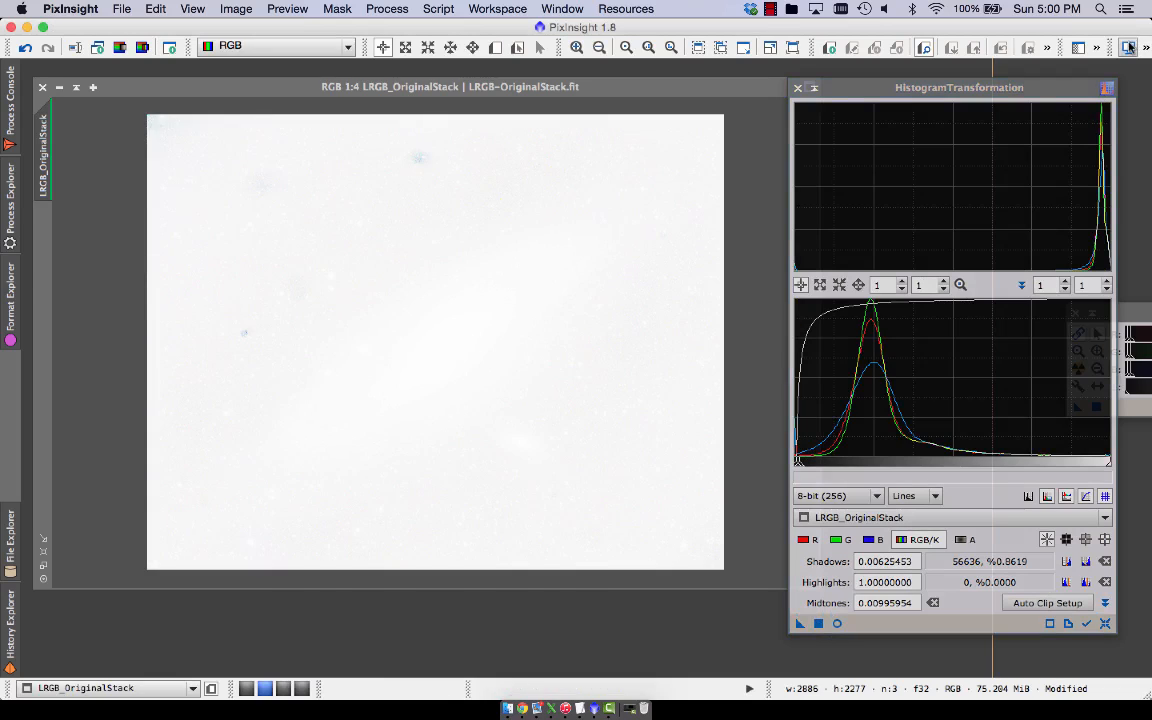
drag(1148, 313, 942, 242)
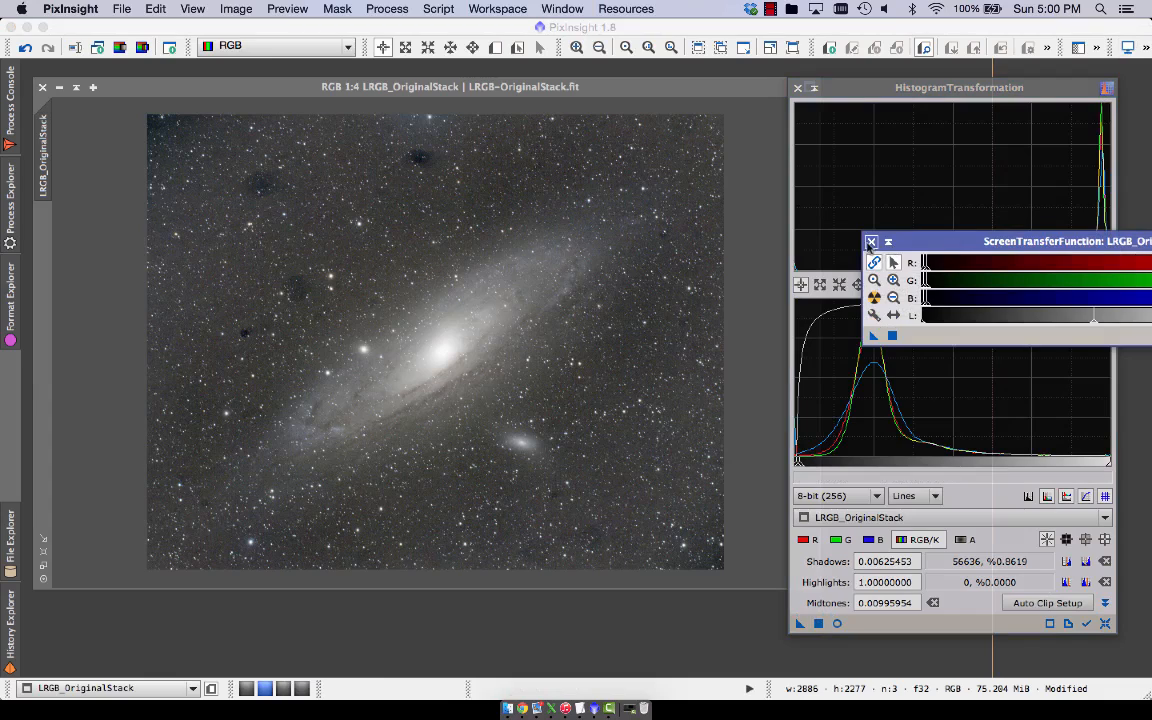
click(872, 242)
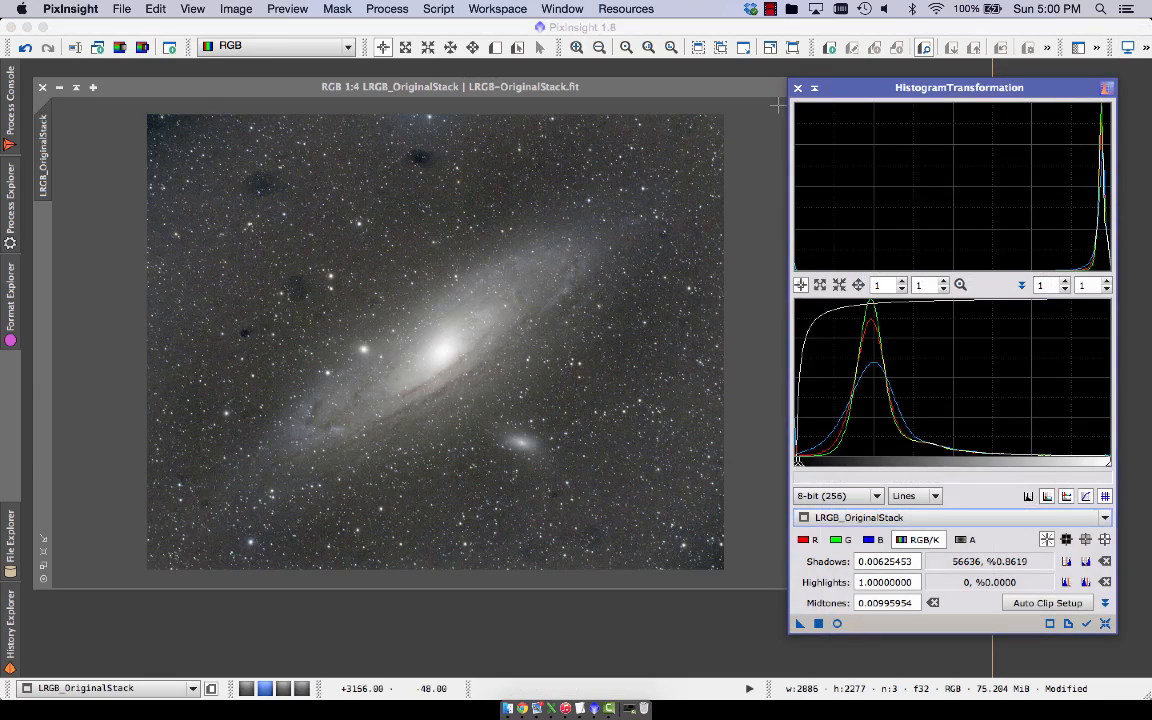
click(1106, 624)
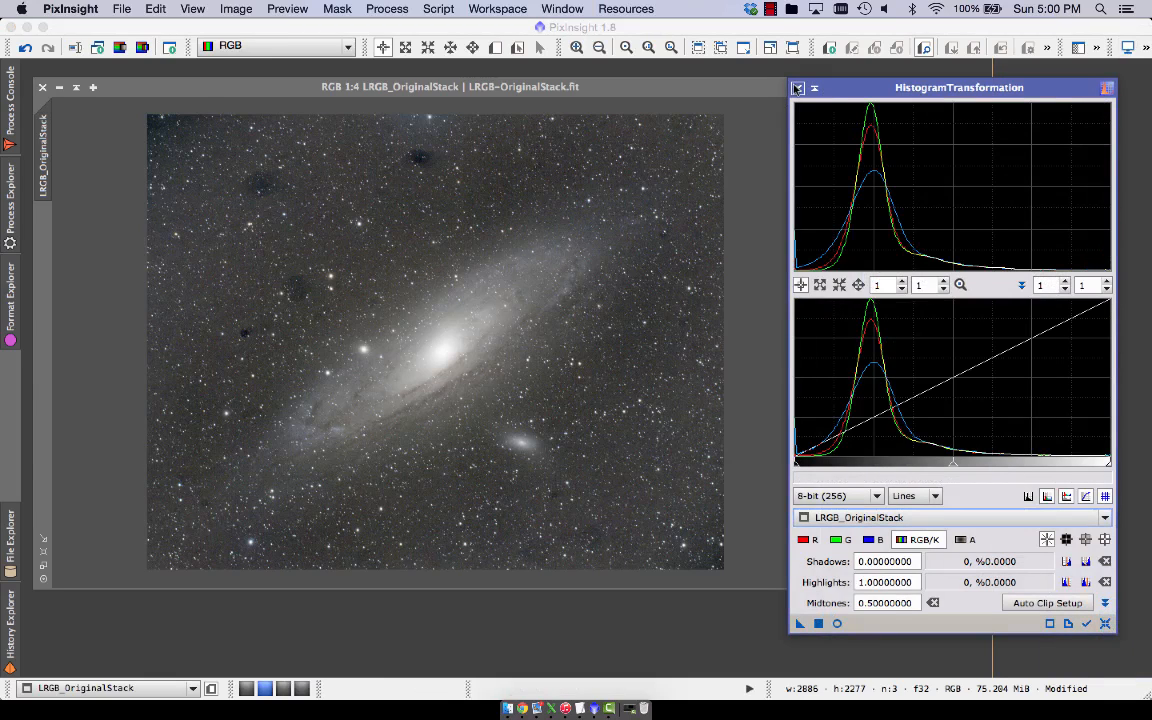
click(797, 88)
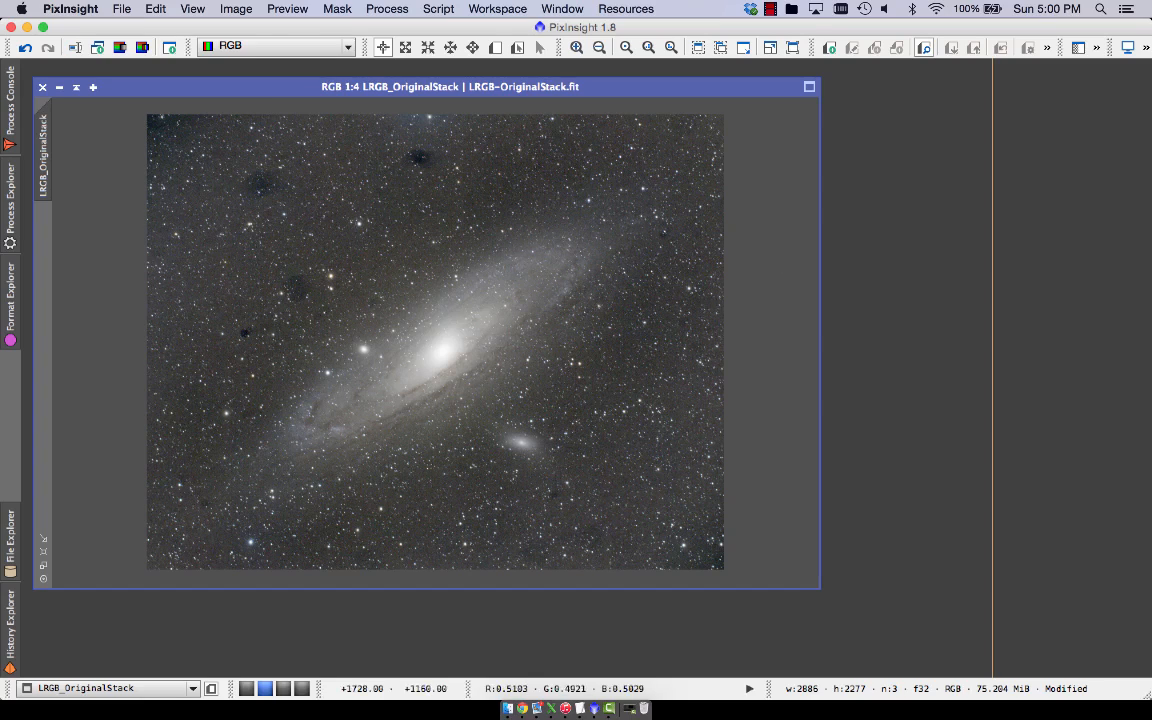
Step: Open the RangeSelection process and place its window beside the galaxy image
click(387, 8)
mouse_move(418, 28)
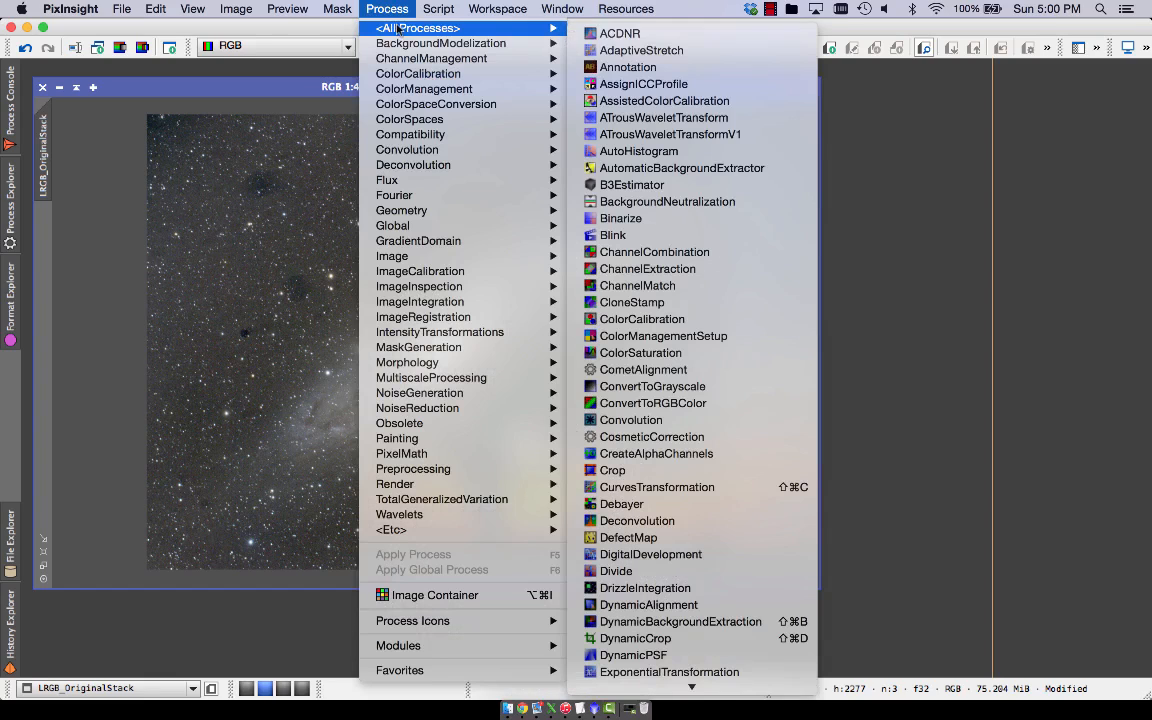
key(r)
key(Down)
key(Down)
key(Up)
key(Up)
key(Escape)
drag(872, 391, 869, 199)
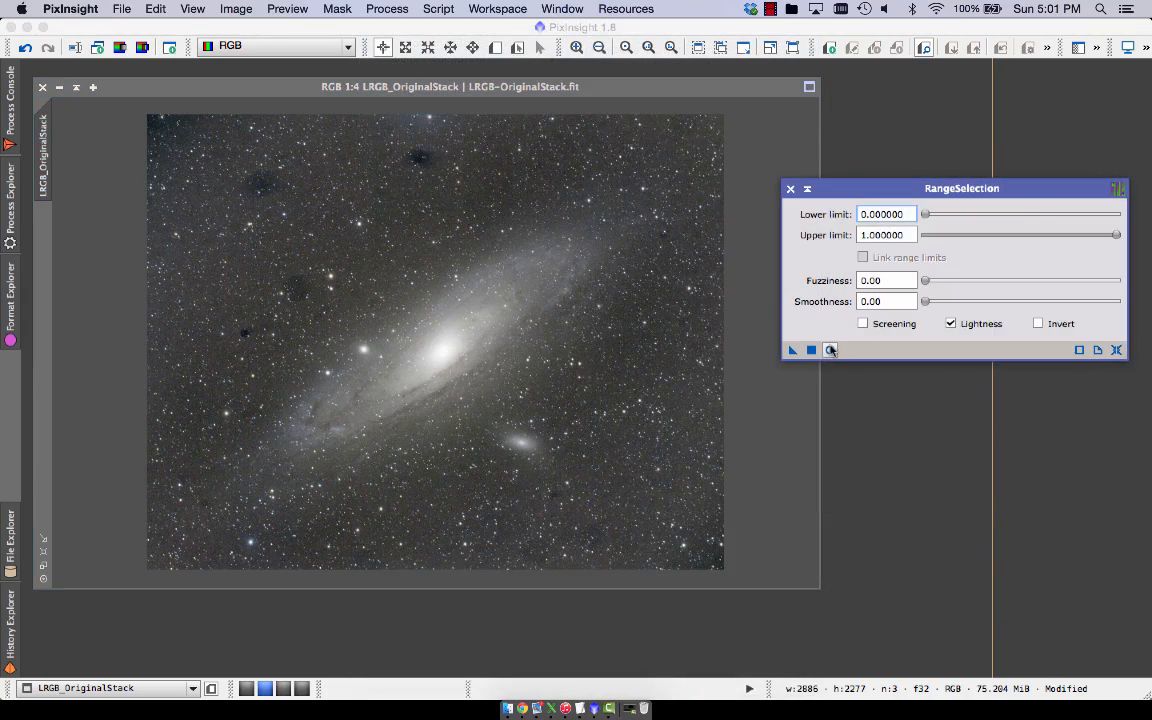
Step: Show RangeSelection's real-time preview and enlarge it over the image window, clear of the settings
click(830, 350)
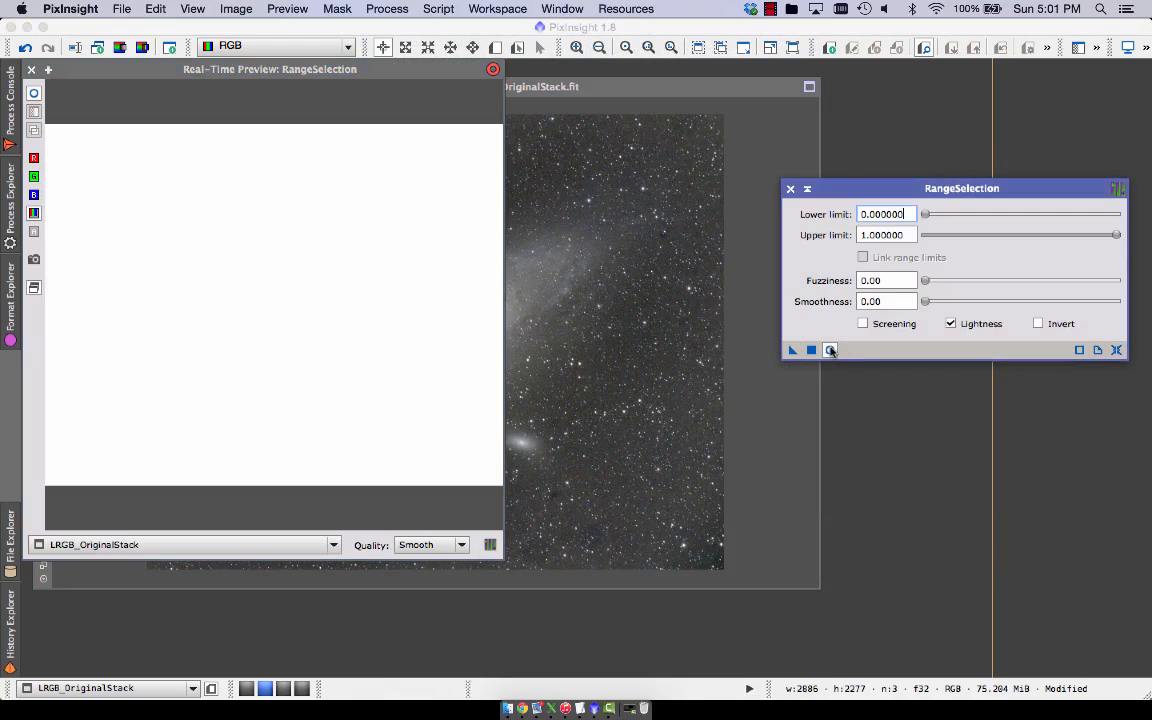
drag(507, 562, 705, 630)
drag(349, 75, 449, 104)
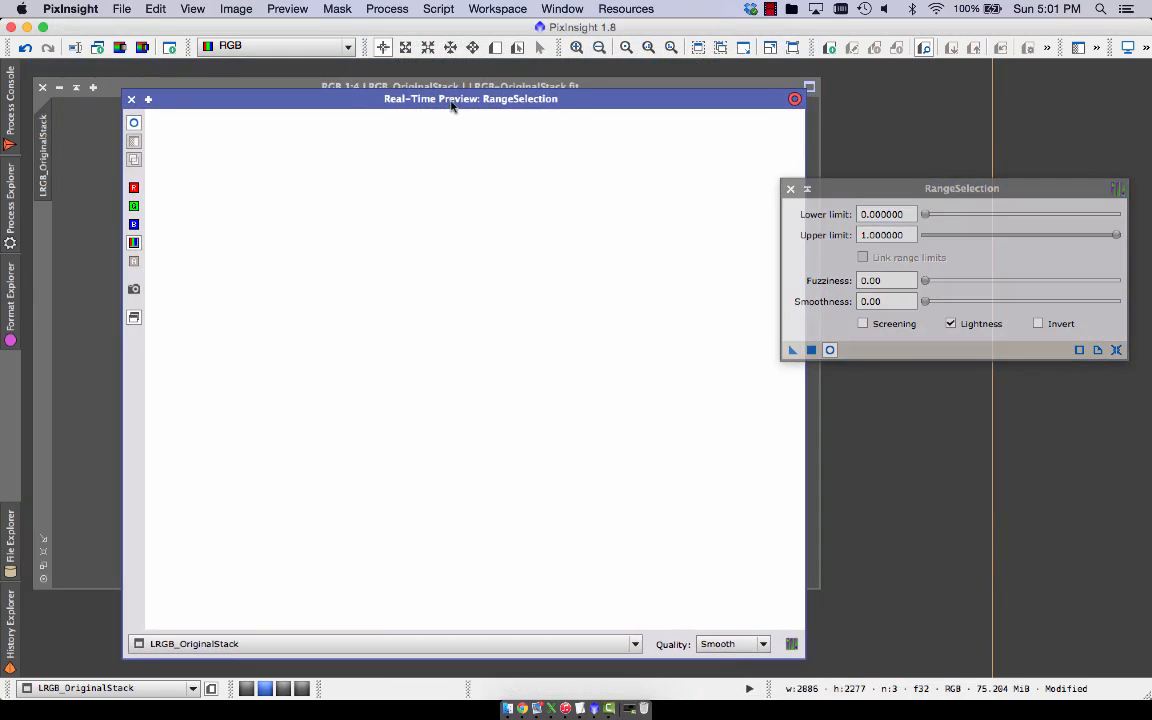
drag(617, 90, 595, 95)
Step: Set RangeSelection's lower limit to 0.30, fuzziness to 0.21 and smoothness to 34.5 to isolate the galaxy
drag(927, 220, 990, 225)
drag(926, 283, 993, 309)
mouse_move(988, 215)
mouse_down()
mouse_move(966, 220)
mouse_move(983, 222)
mouse_up()
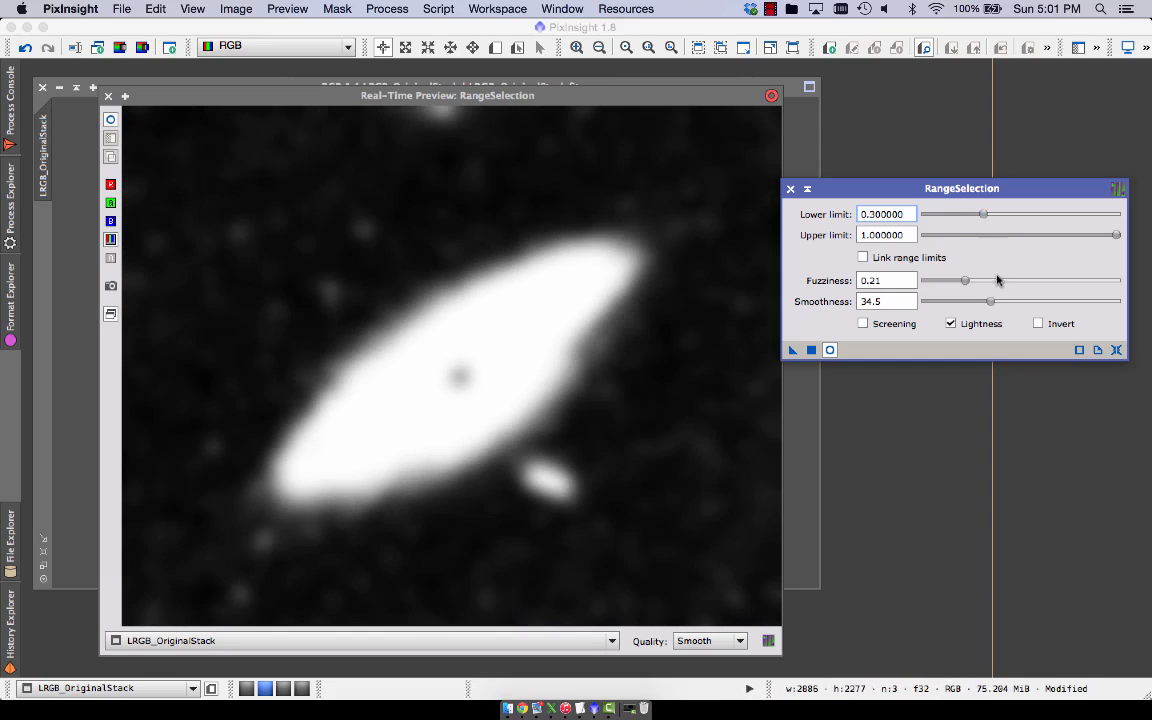
Step: Set RangeSelection's smoothness to 20.0, close the real-time preview and generate the range mask from the galaxy image
drag(993, 307, 966, 306)
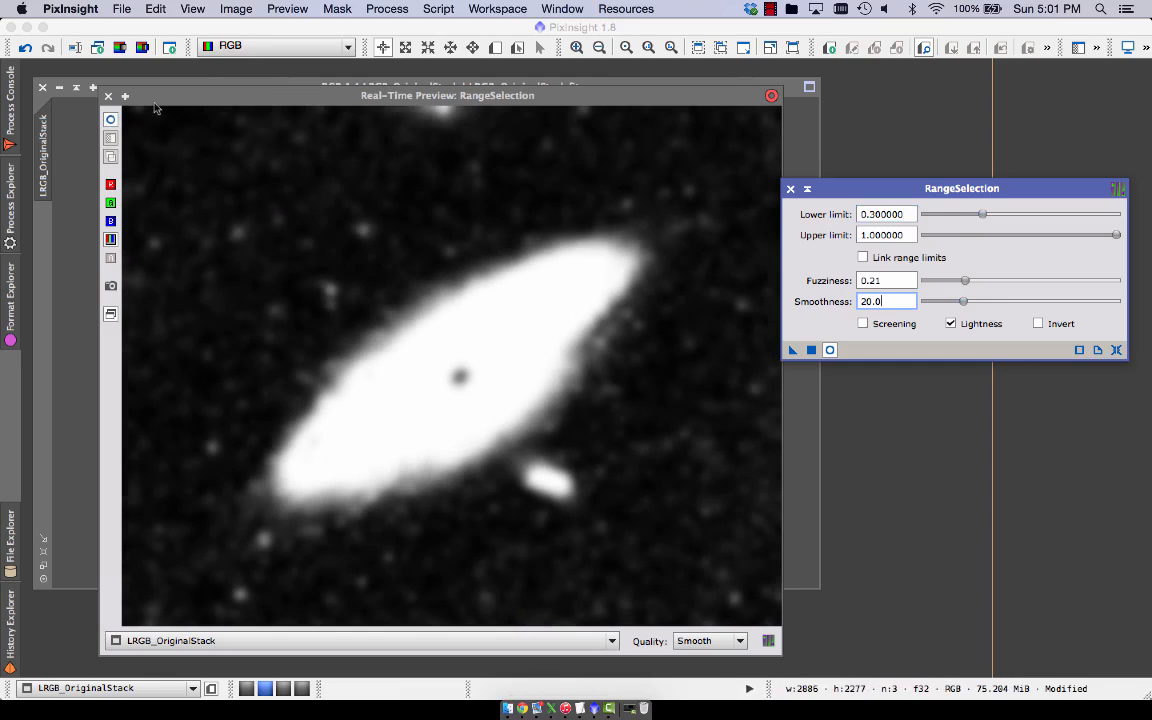
click(109, 96)
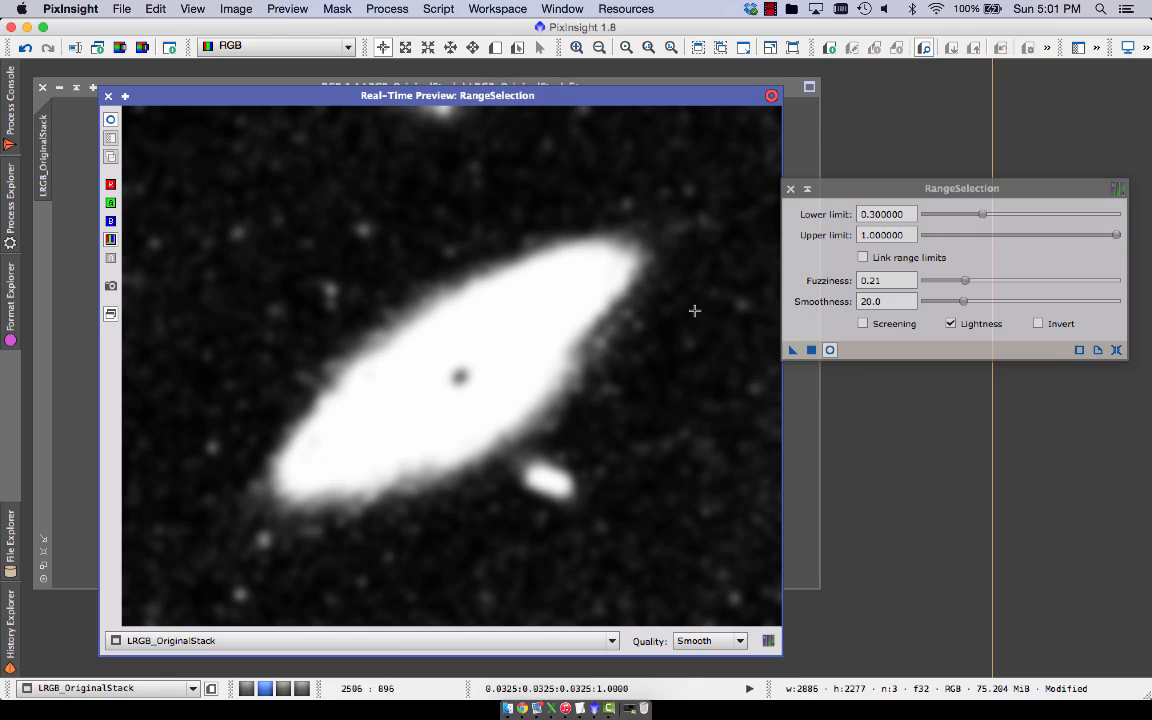
click(108, 96)
click(810, 350)
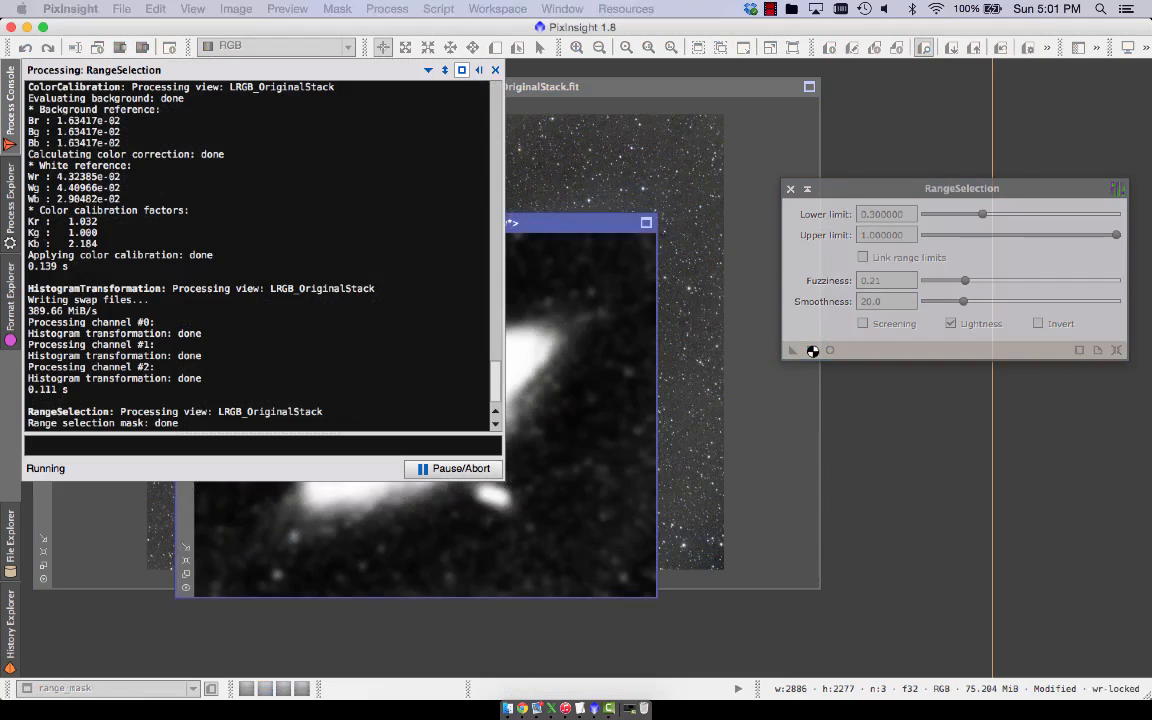
Step: Apply range_mask to the galaxy image, invert it to protect the galaxy and hide the red mask overlay
drag(190, 262, 43, 165)
click(276, 286)
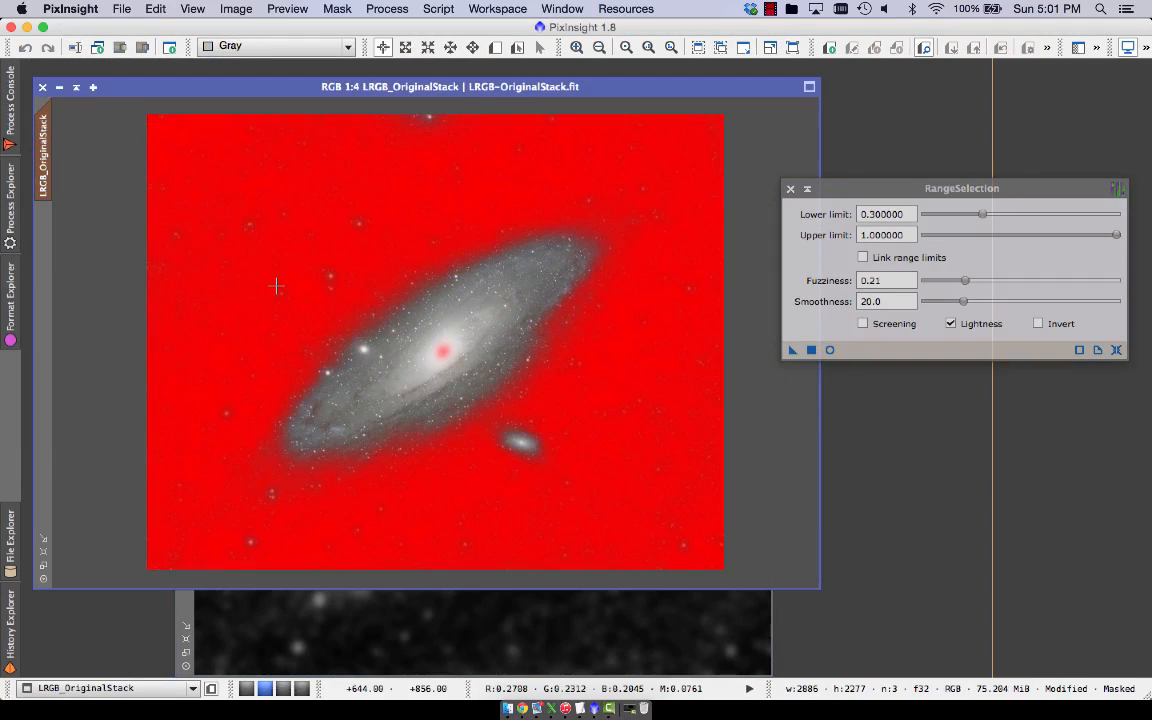
click(342, 8)
click(360, 69)
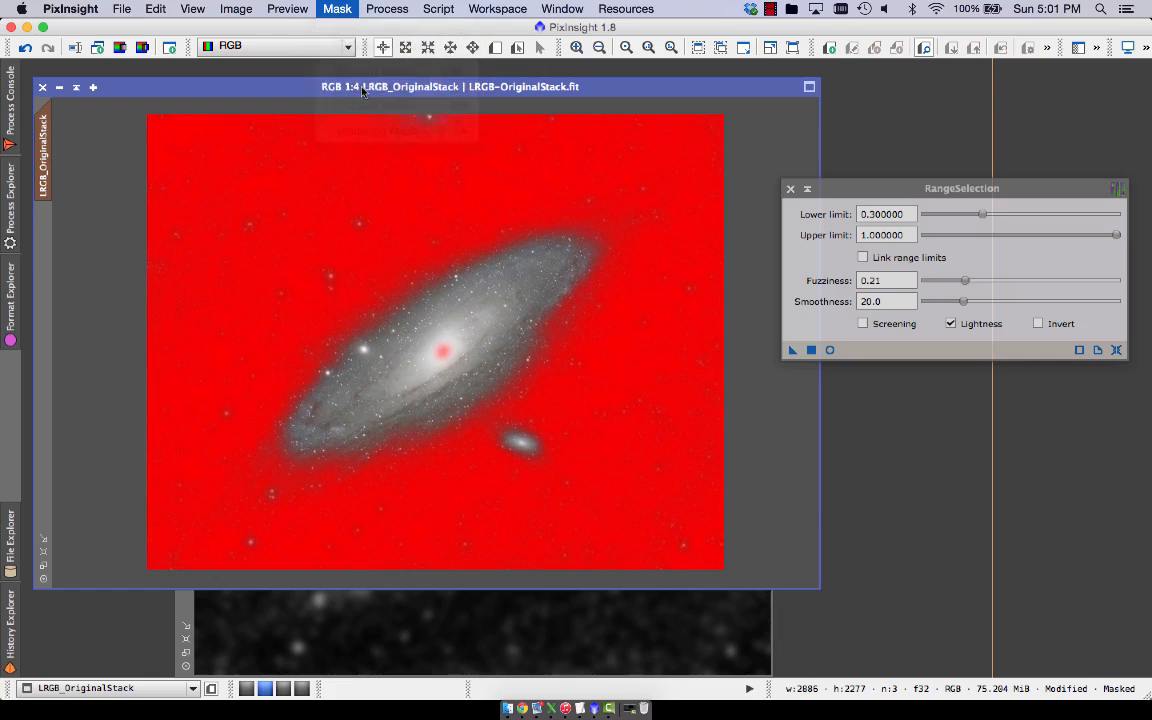
click(337, 8)
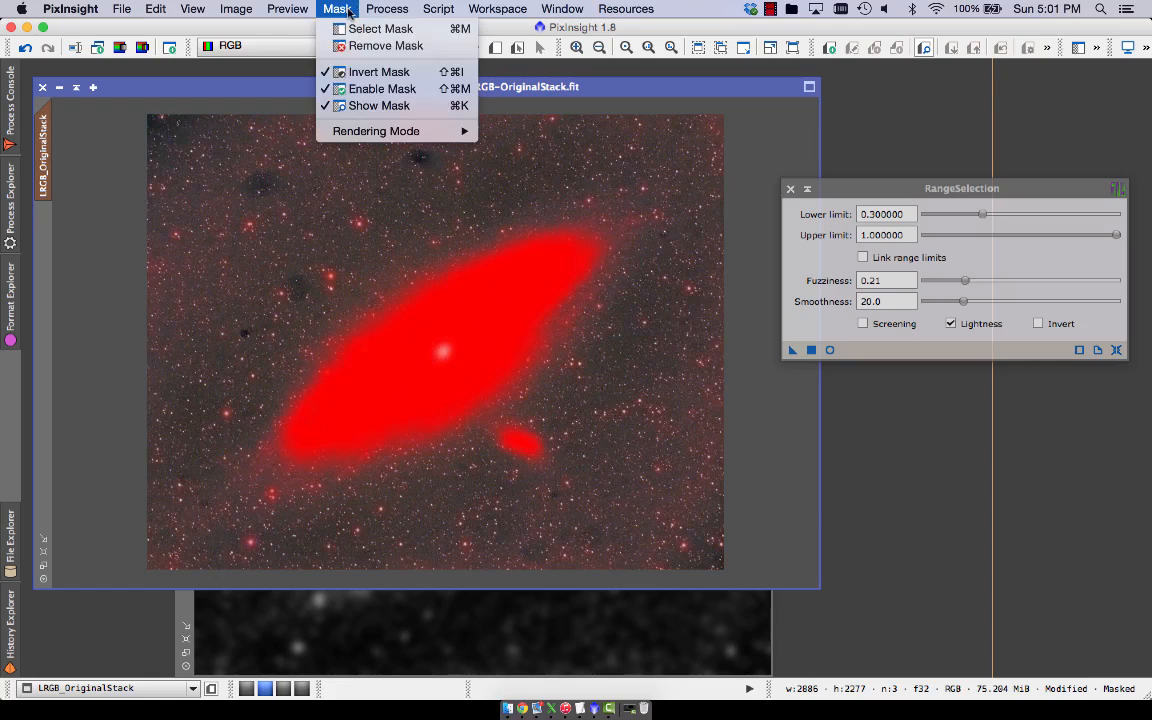
click(365, 105)
Step: Open CurvesTransformation with its real-time preview and pull the RGB/K curve's midpoint at input 0.50000 down to output 0.36250
click(386, 8)
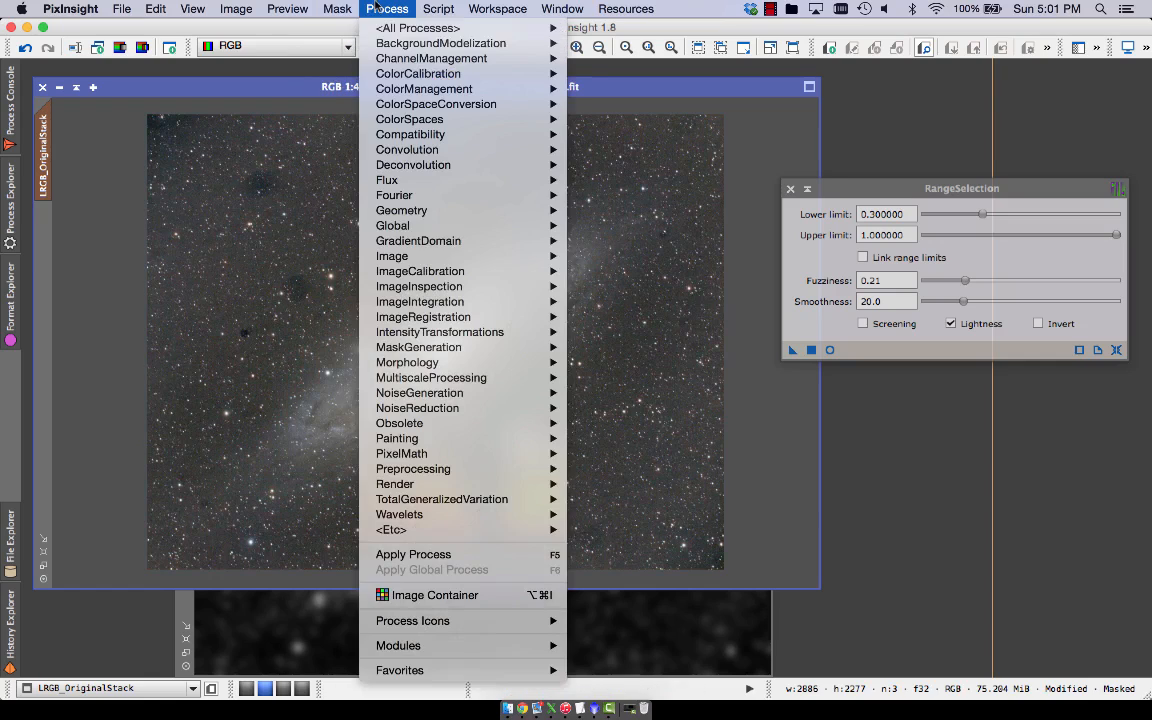
mouse_move(387, 30)
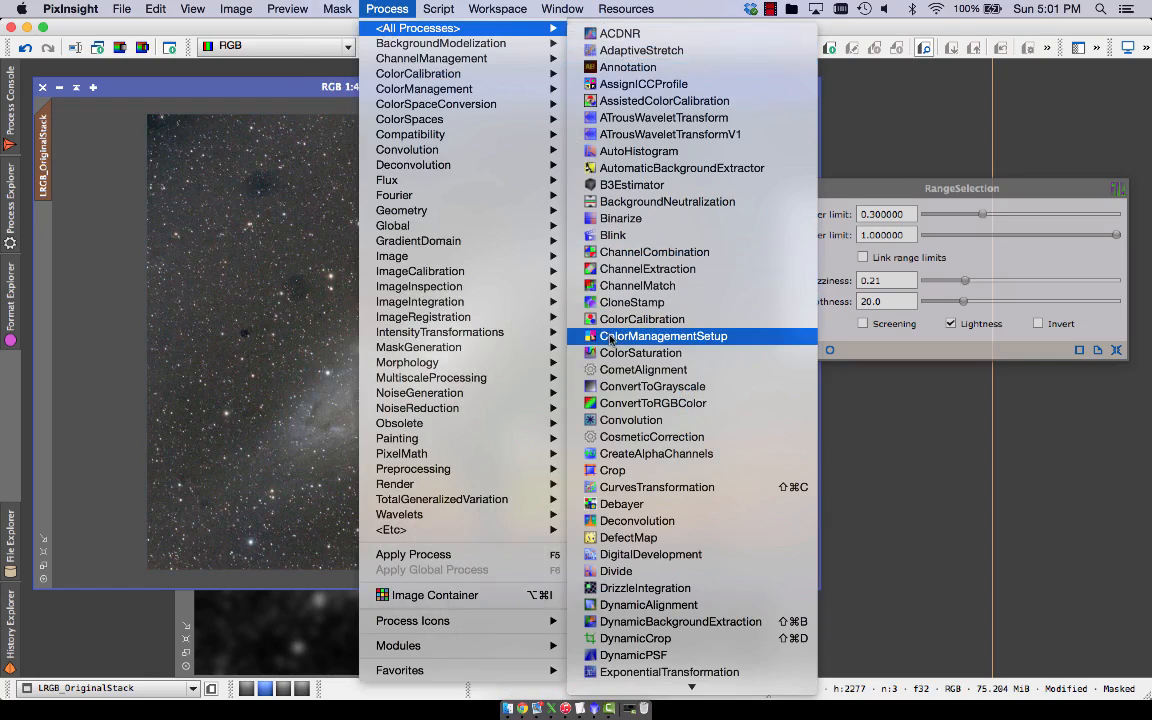
click(630, 487)
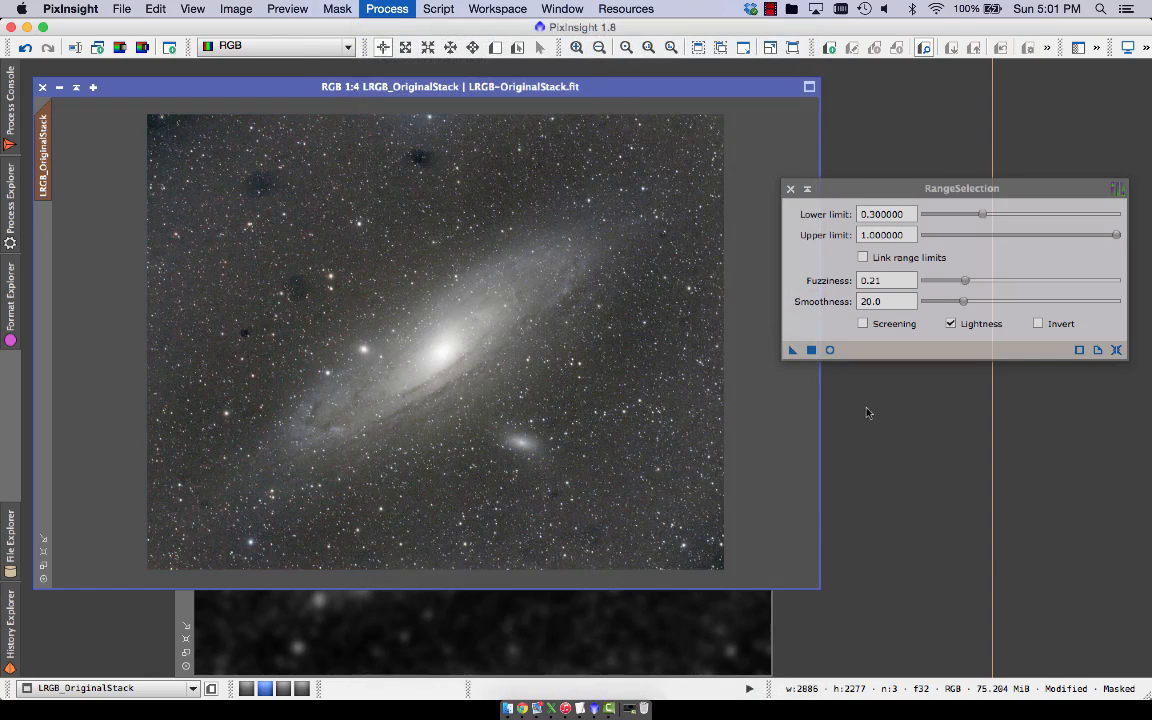
click(875, 545)
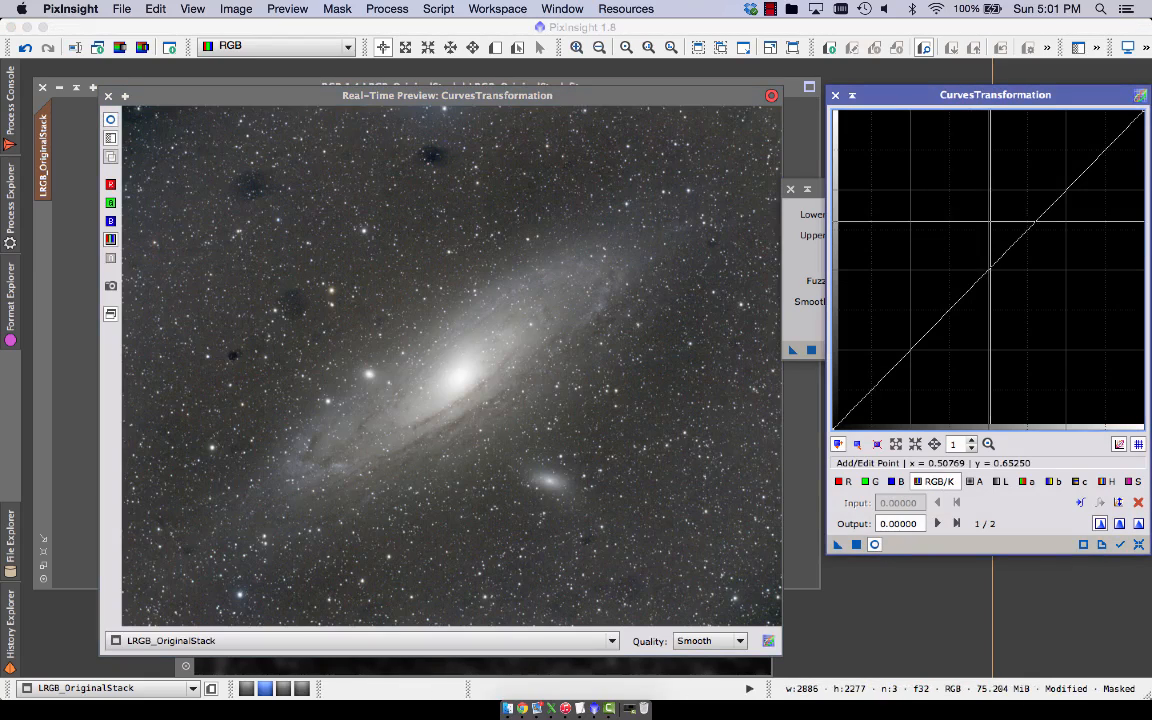
drag(995, 268, 988, 314)
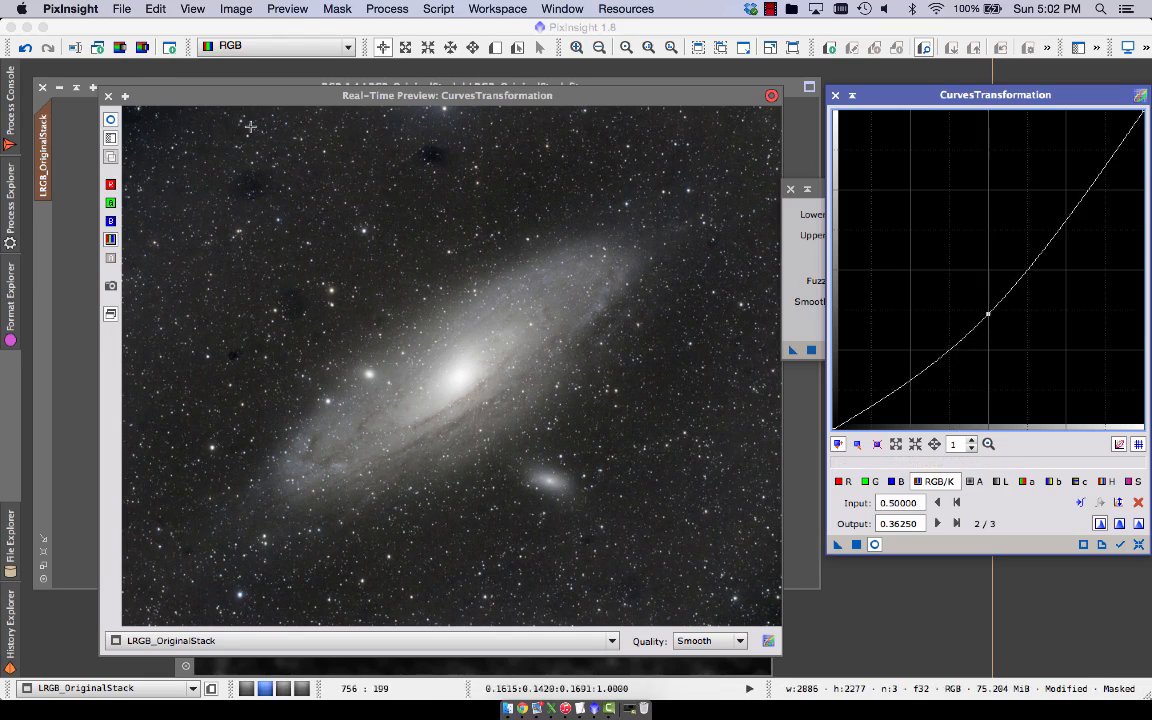
Step: Close the real-time preview, apply the darkening curve to the masked background and close CurvesTransformation
click(108, 104)
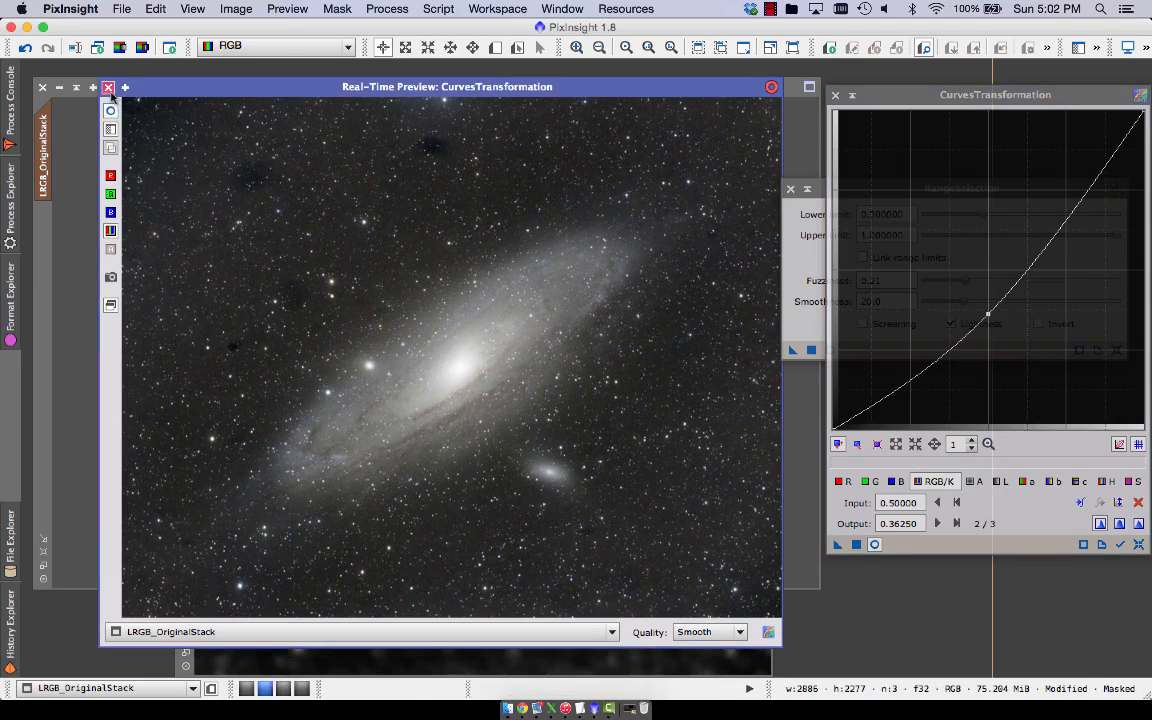
click(108, 87)
click(856, 545)
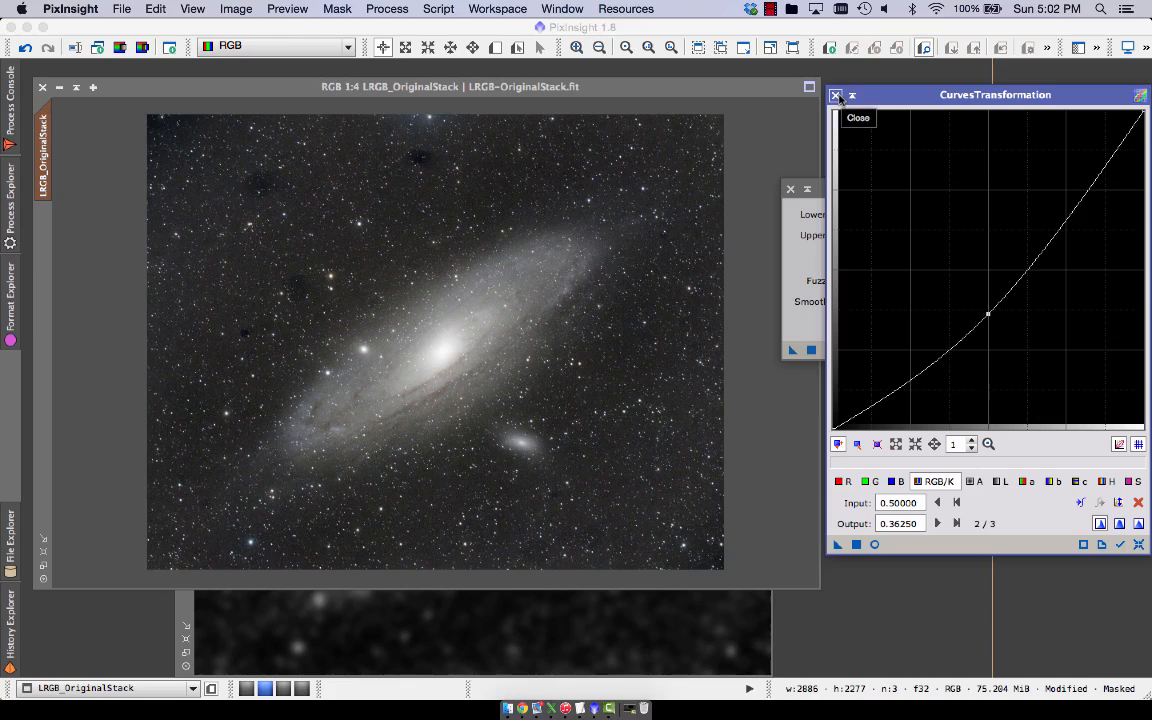
click(836, 95)
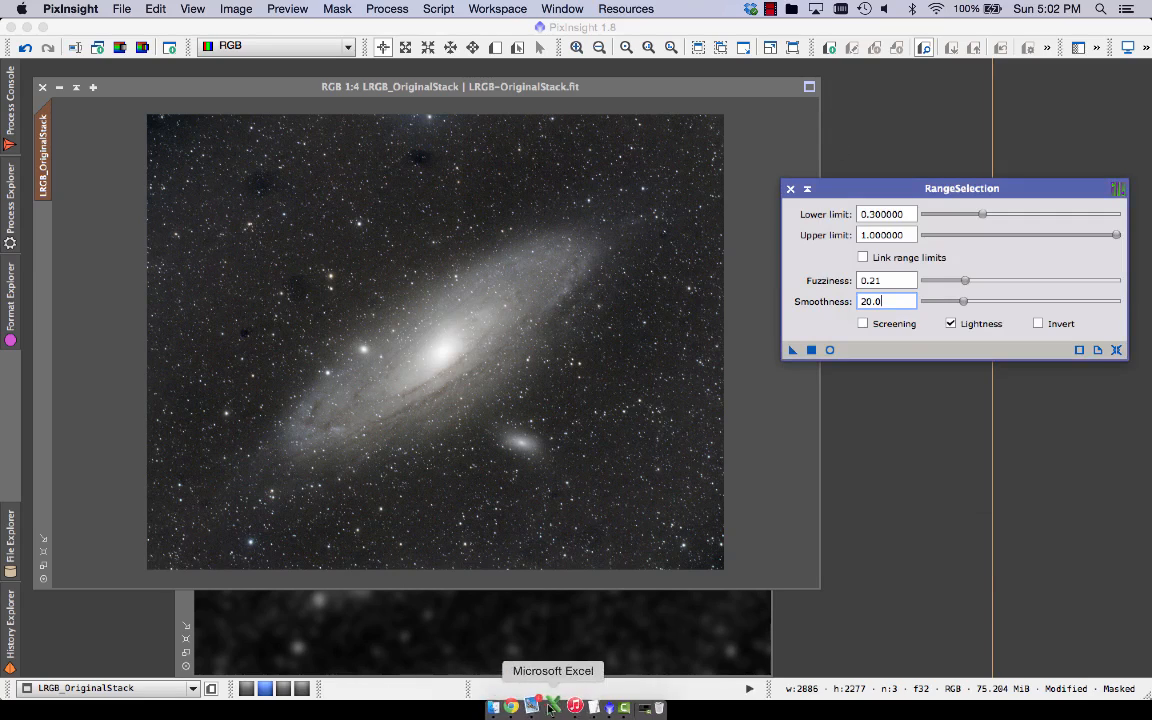
Step: Tuck the range_mask window behind the galaxy image and remove the mask from the image
click(532, 643)
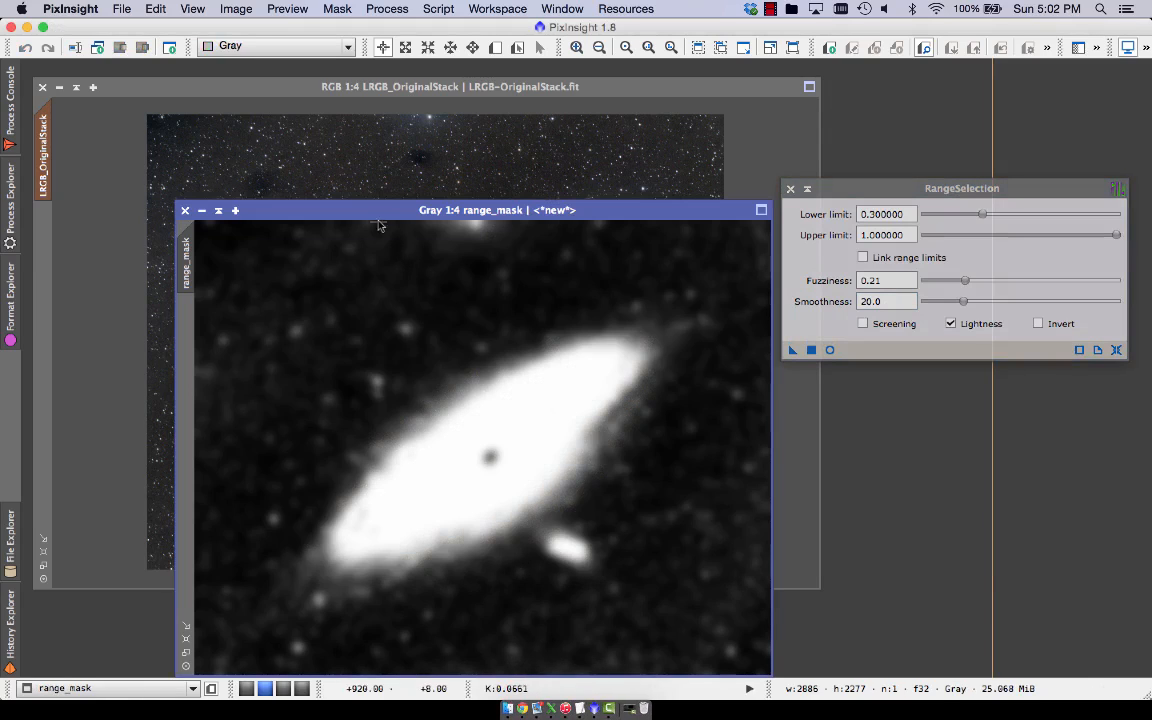
drag(336, 210, 290, 147)
click(300, 87)
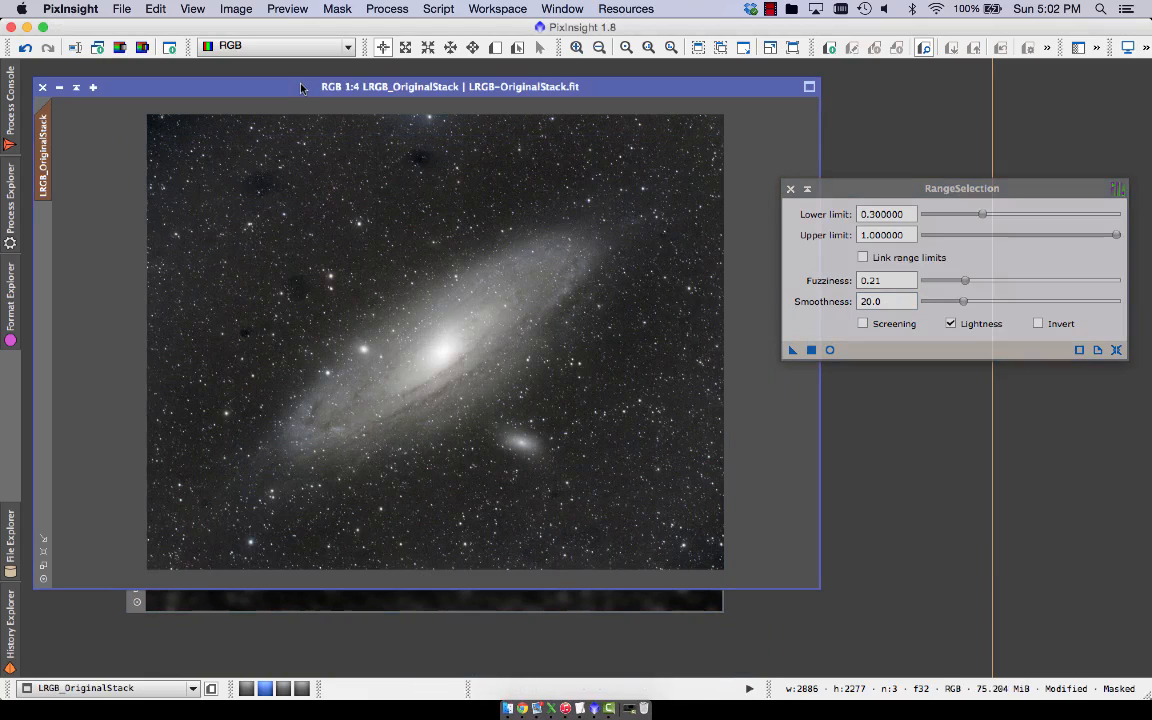
click(337, 9)
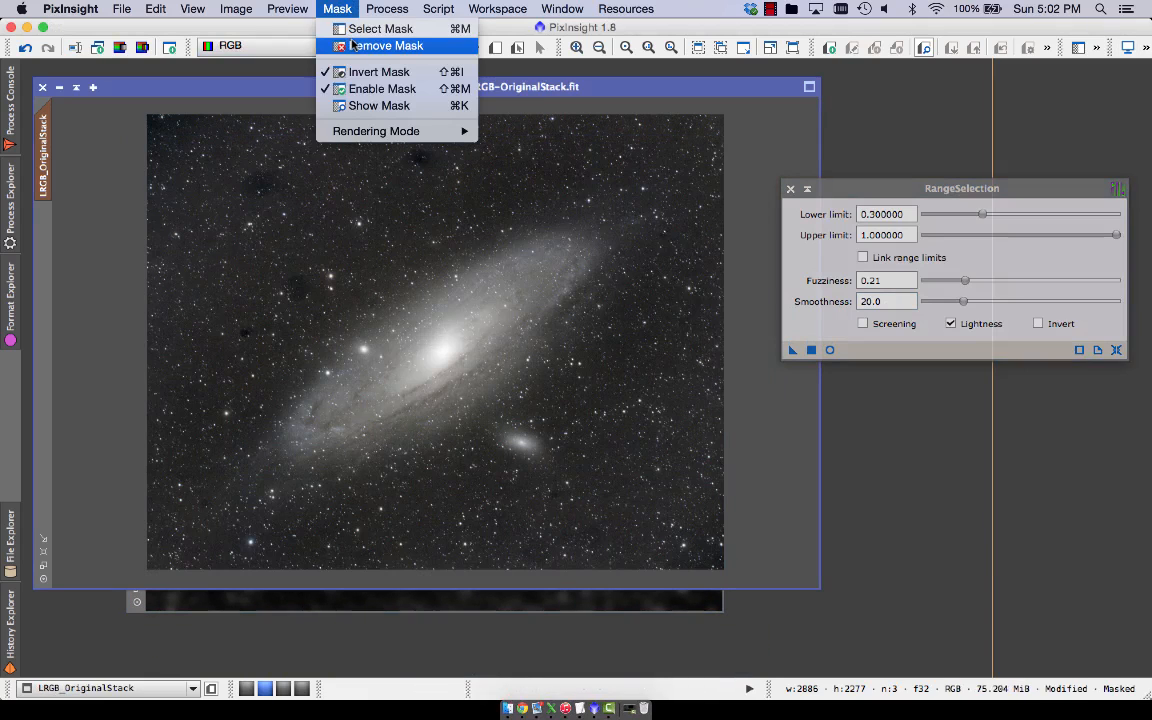
click(352, 45)
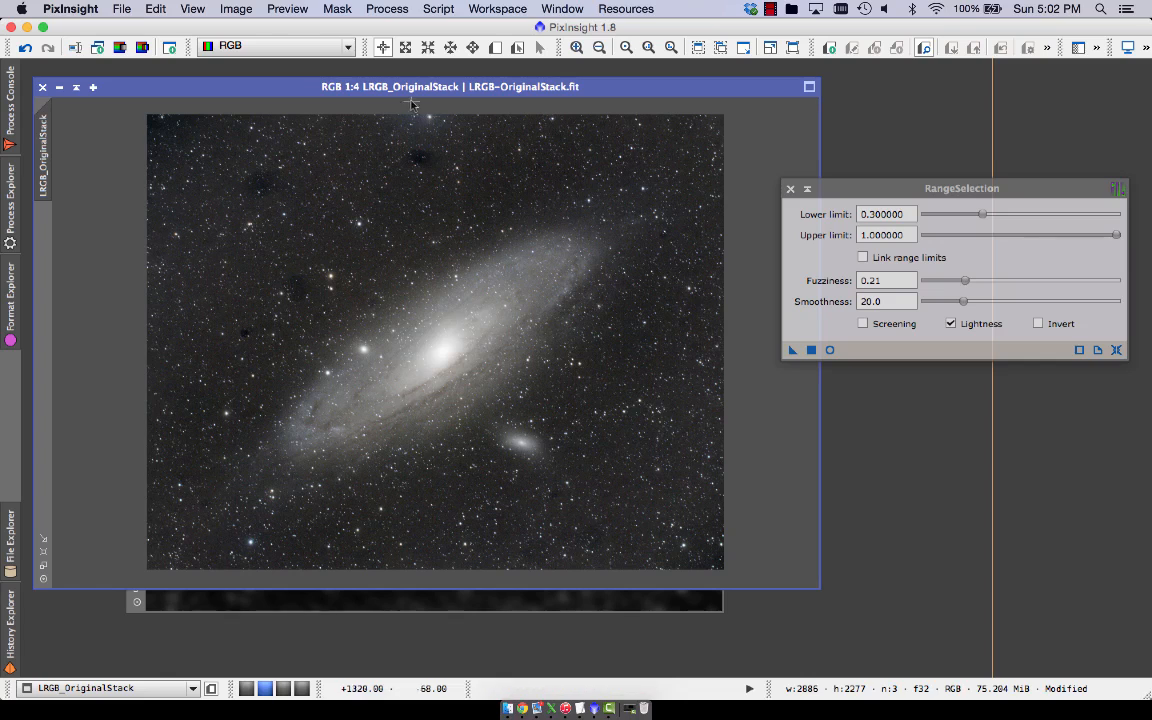
Step: Extract the galaxy image's lightness component as a grayscale image and tuck its window behind the color image
click(119, 47)
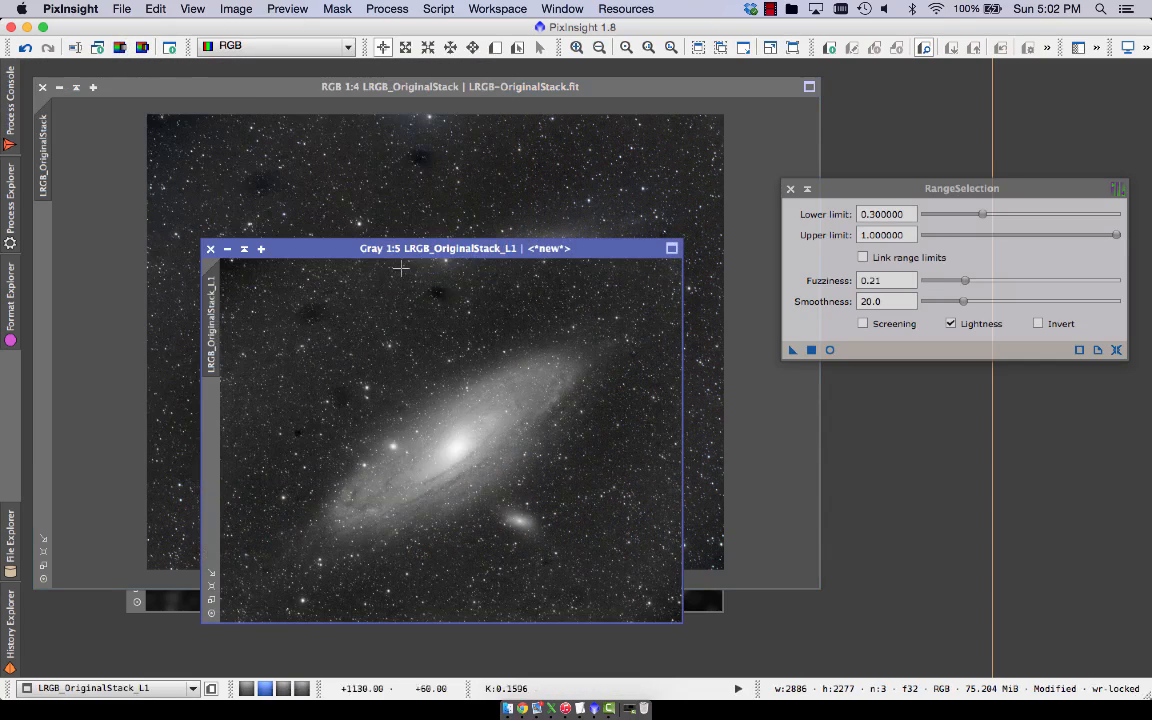
drag(407, 250, 303, 134)
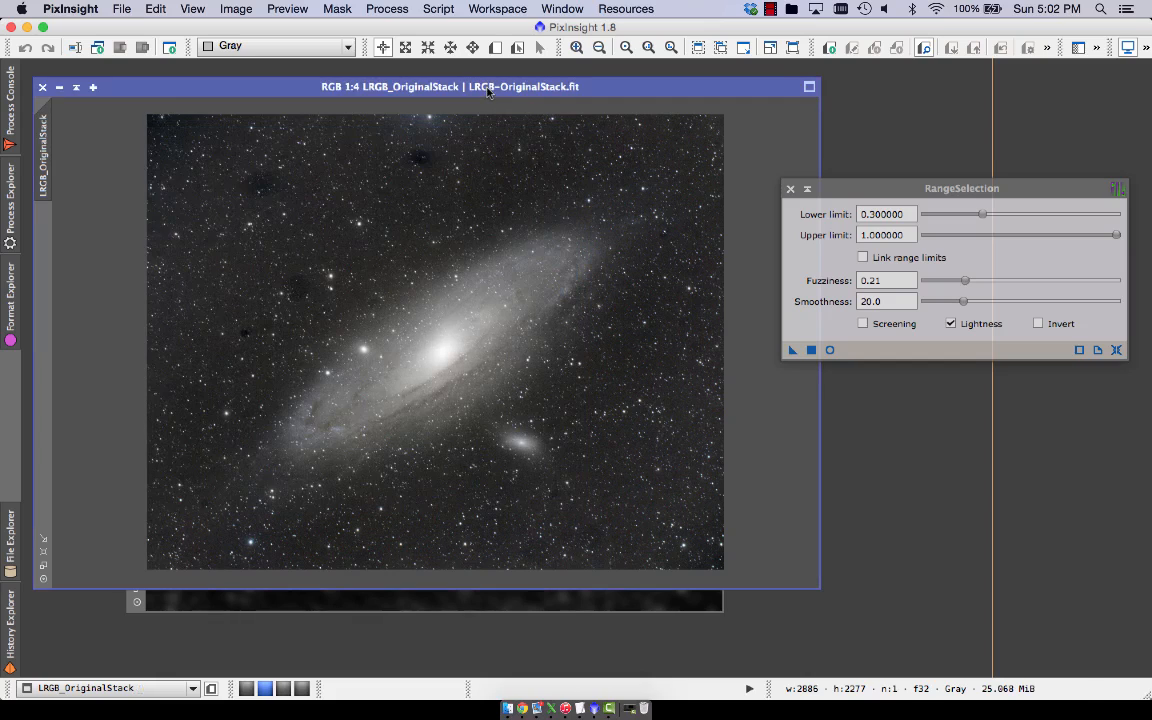
click(445, 85)
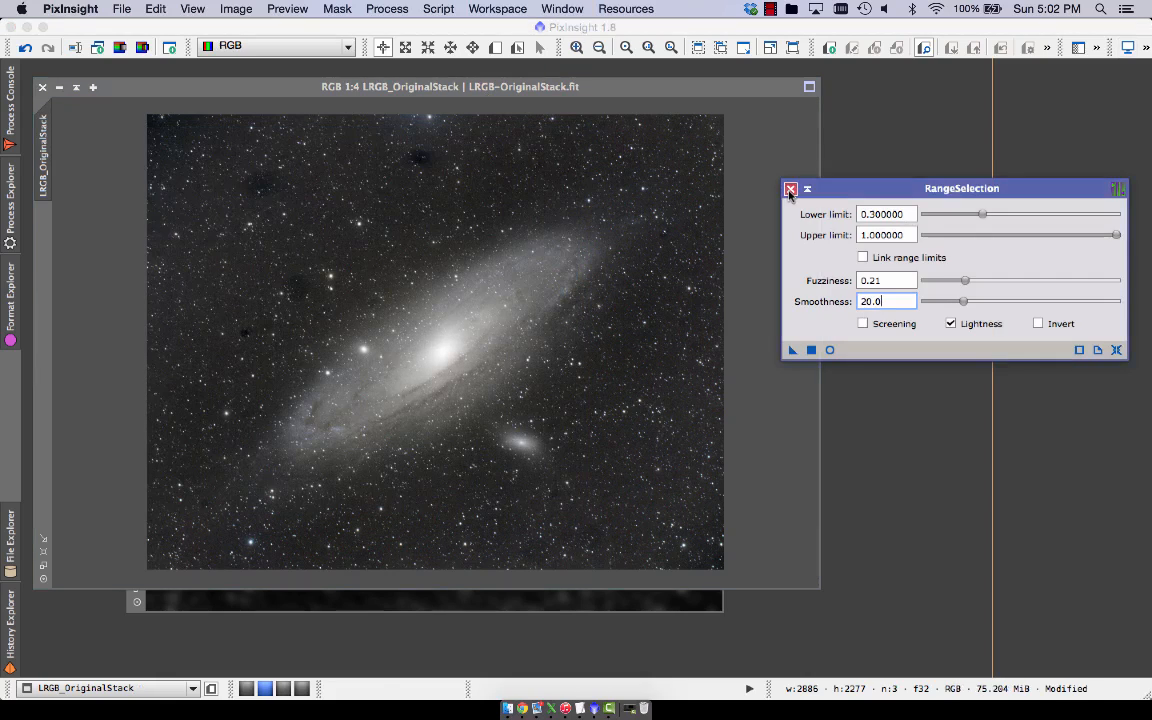
Step: Close RangeSelection, open the LRGBCombination process and place its window beside the galaxy
click(790, 189)
click(381, 8)
mouse_move(410, 28)
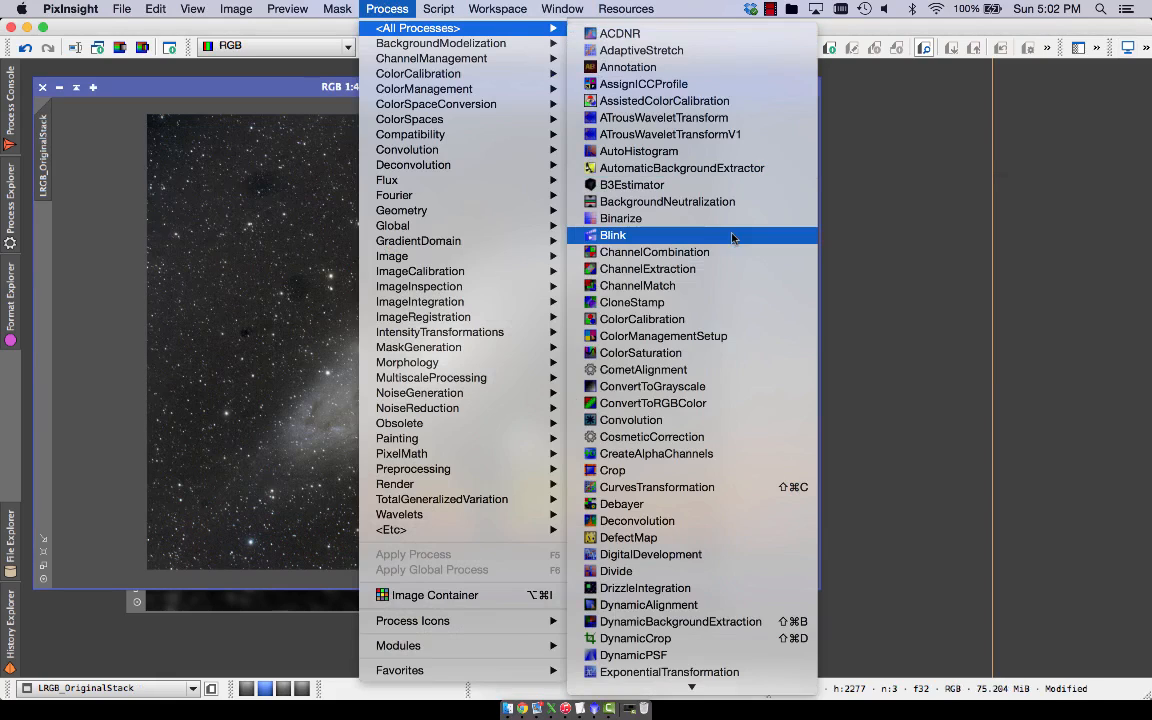
scroll(732, 237, down, 5)
key(Down)
key(Down)
key(Up)
key(Return)
drag(732, 235, 786, 179)
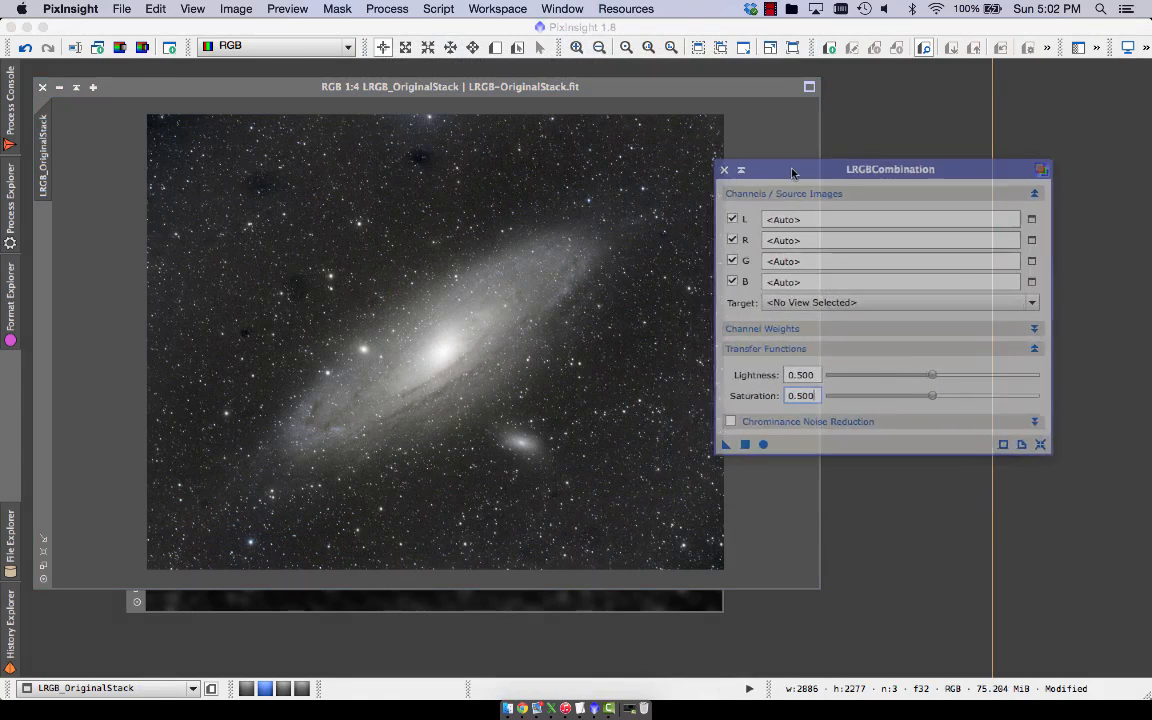
Step: Disable the R, G and B channels in LRGBCombination and choose LRGB_OriginalStack_L1 as the L source
click(734, 241)
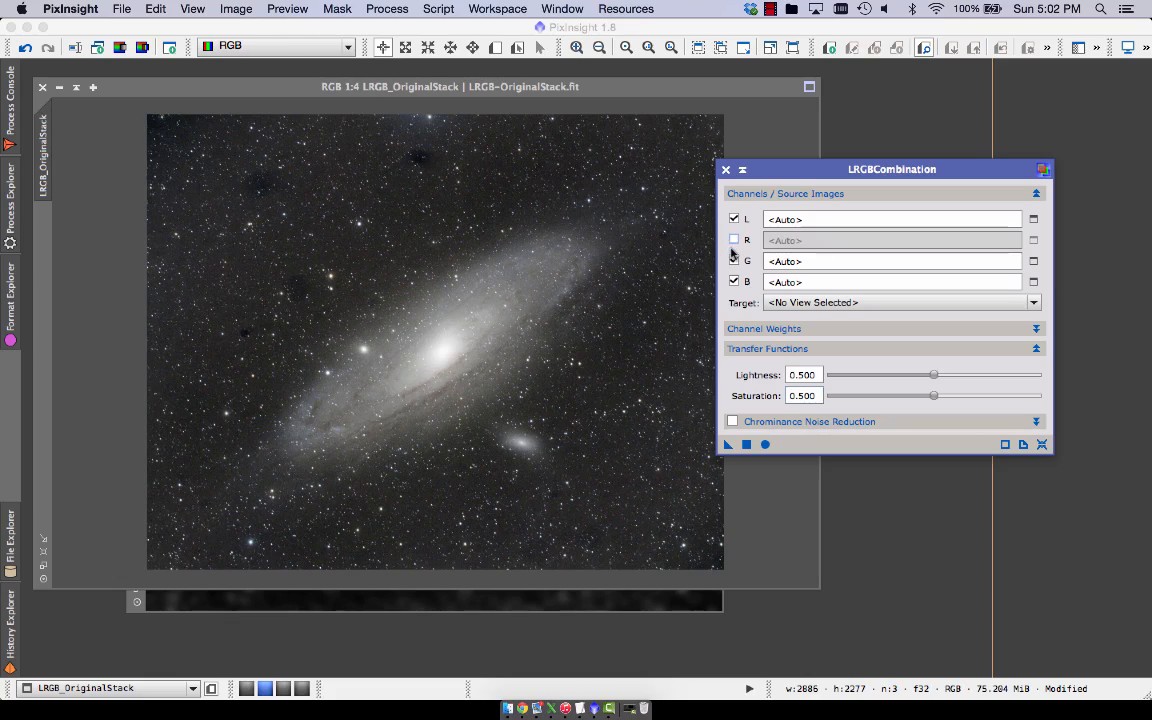
click(734, 261)
click(734, 282)
click(1034, 218)
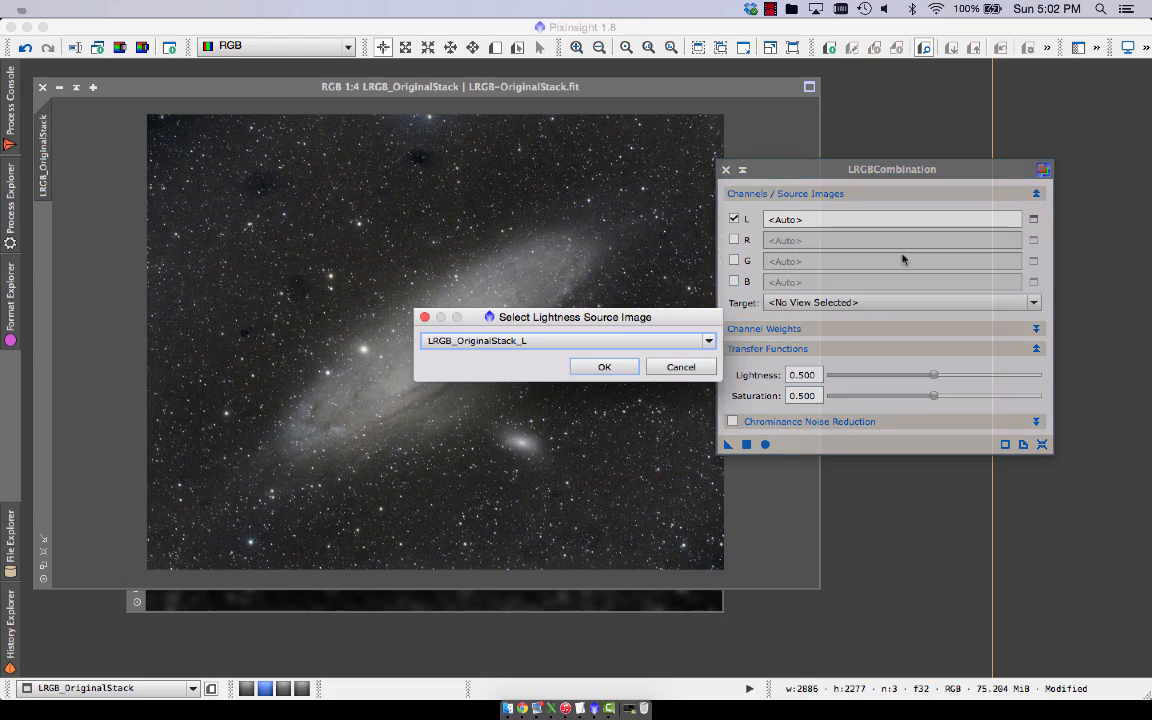
click(643, 338)
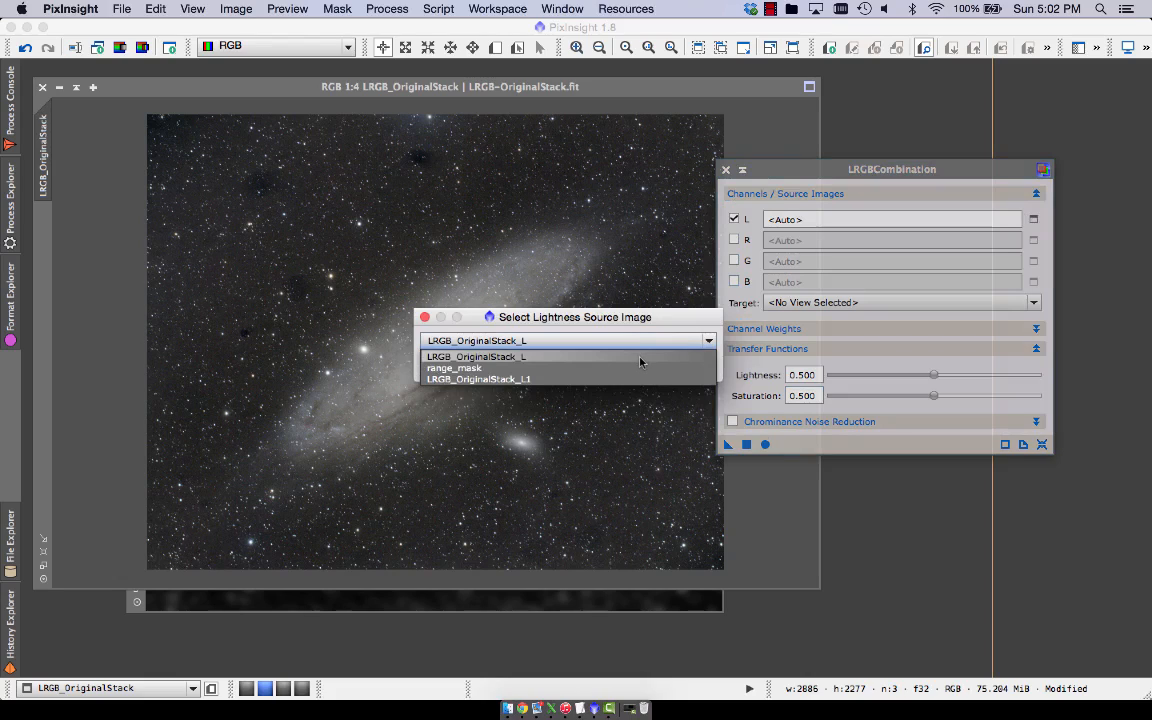
click(640, 379)
click(600, 367)
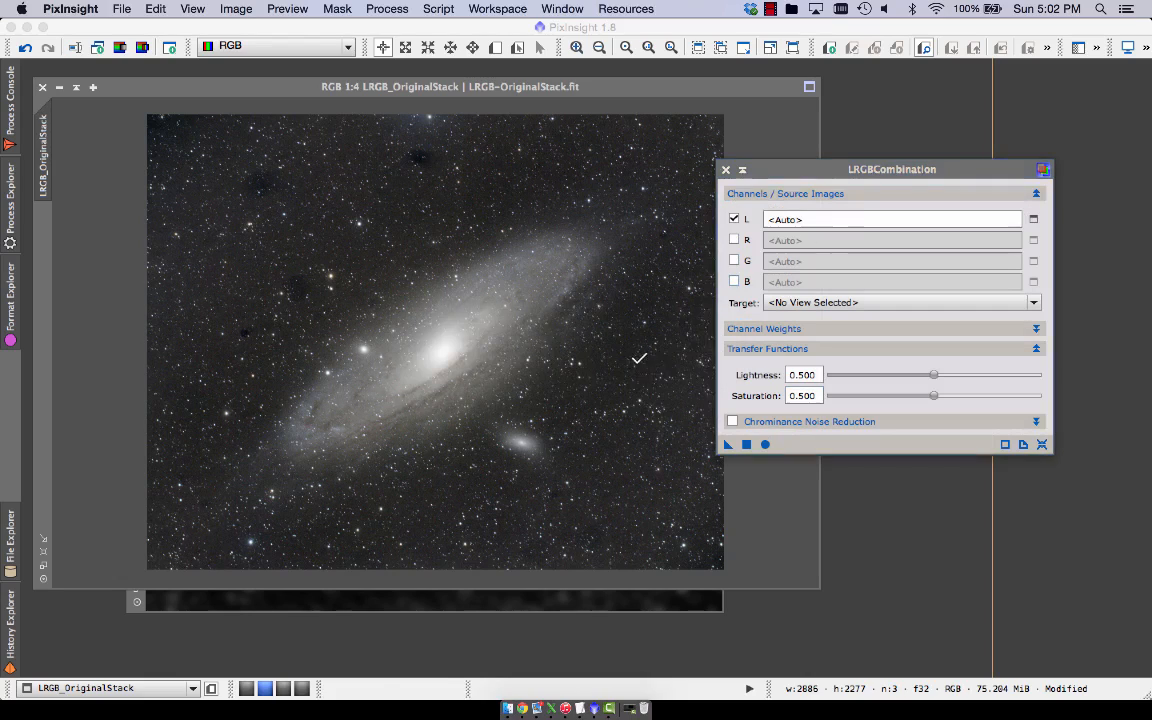
Step: Try applying LRGBCombination to the galaxy image with saturation 0.100, and undo it
drag(946, 398, 852, 412)
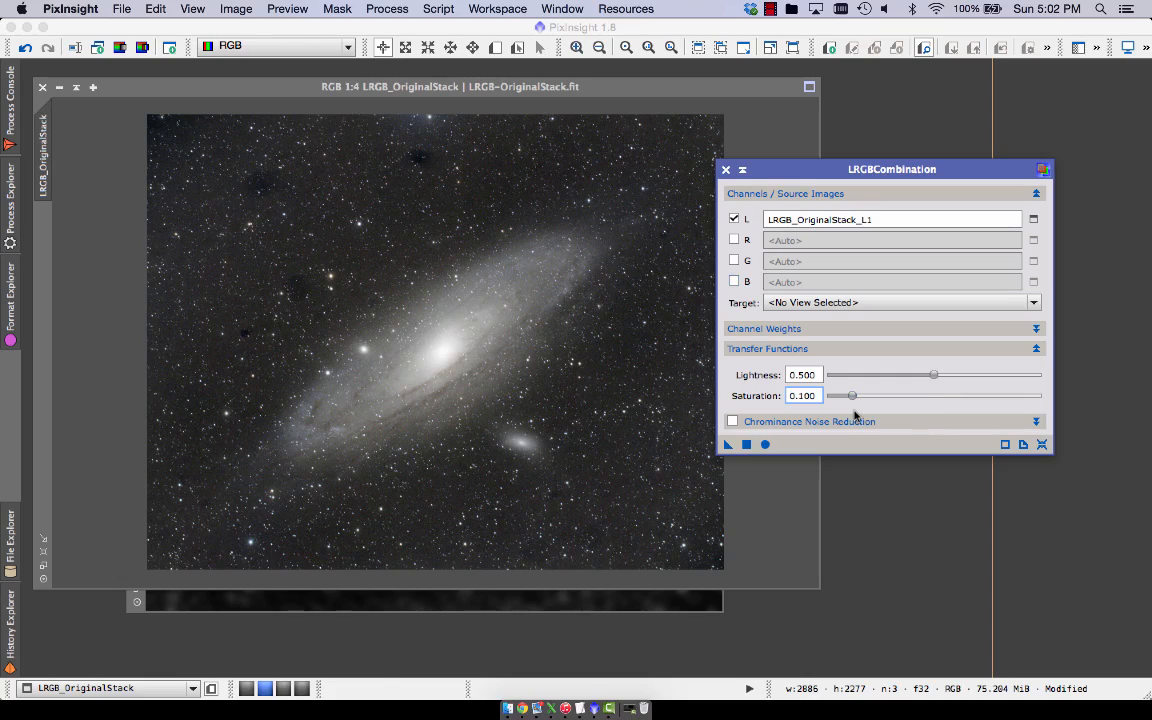
click(748, 445)
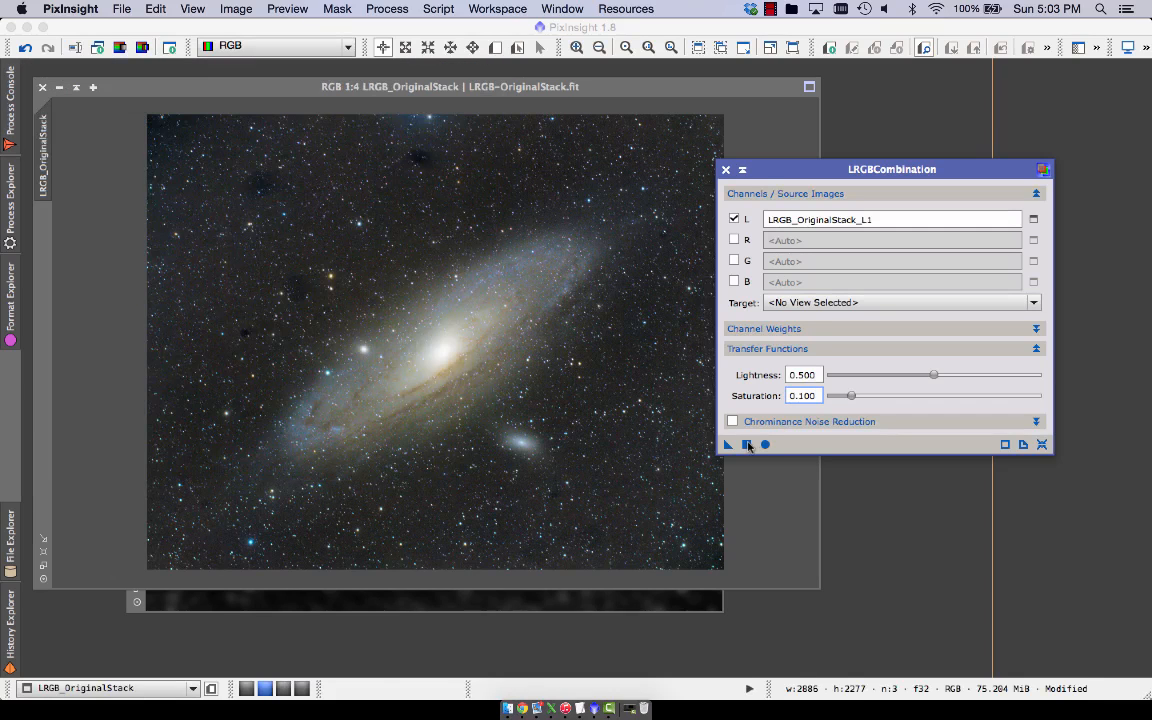
click(25, 48)
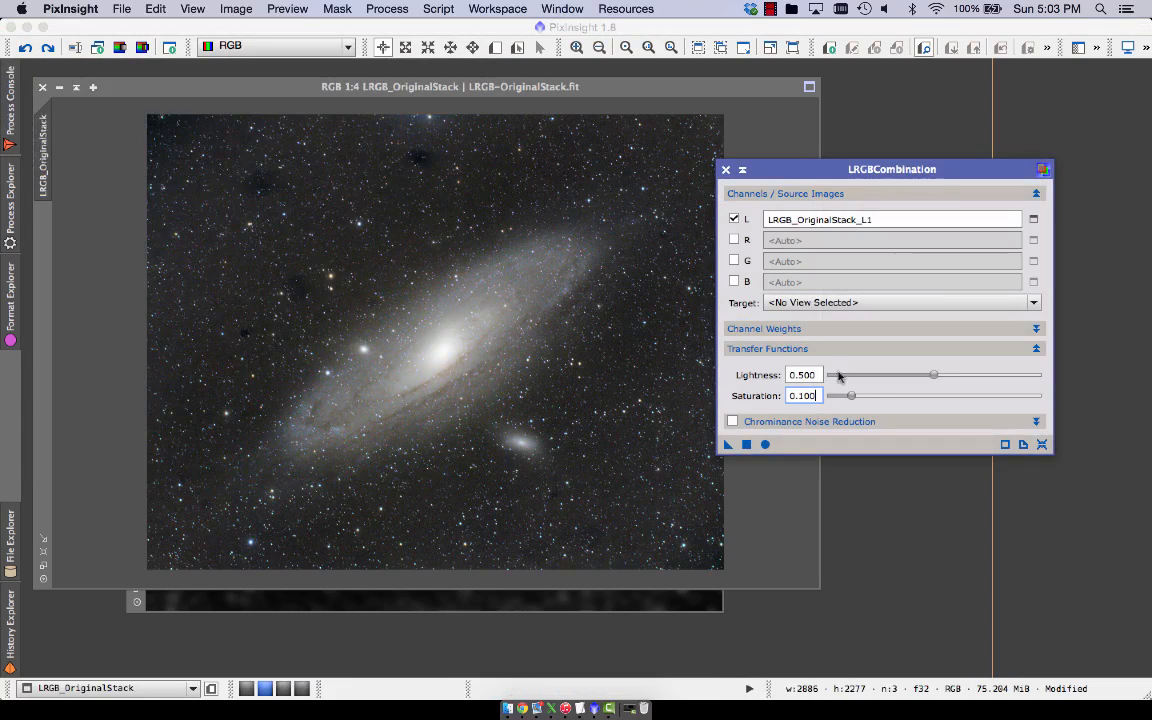
Step: Set saturation to 0.080, enable Chrominance Noise Reduction, apply LRGBCombination to the galaxy image and close the tool
drag(853, 396, 848, 398)
click(732, 421)
click(746, 445)
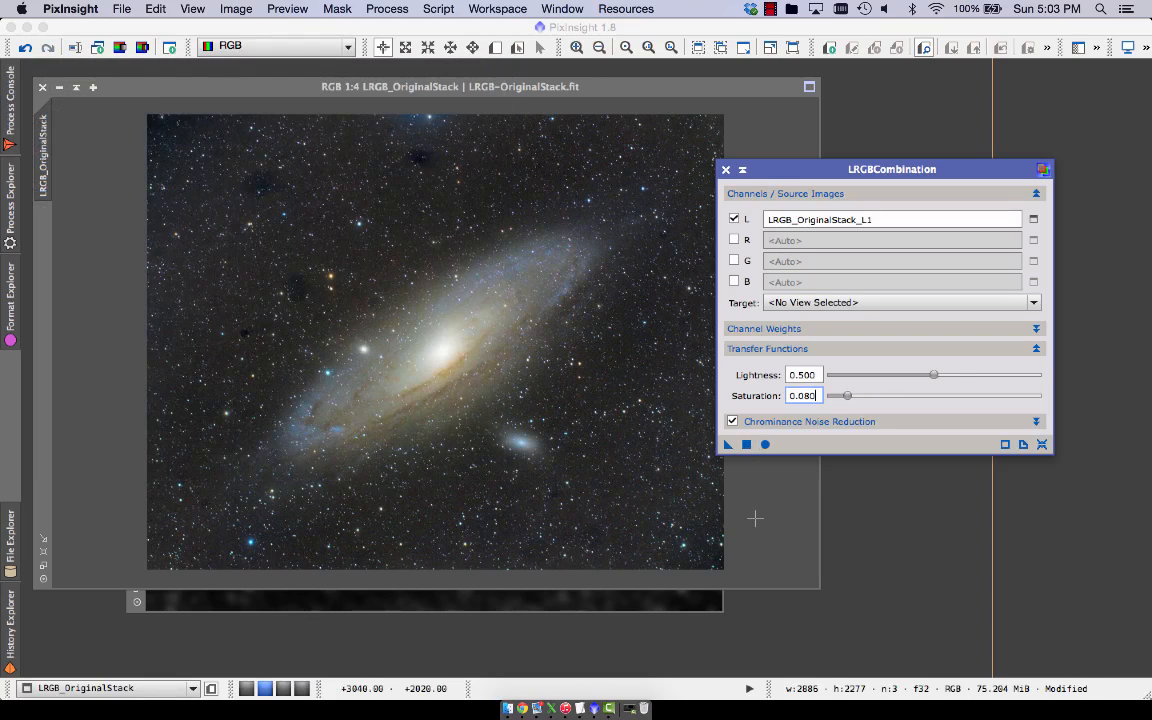
click(726, 169)
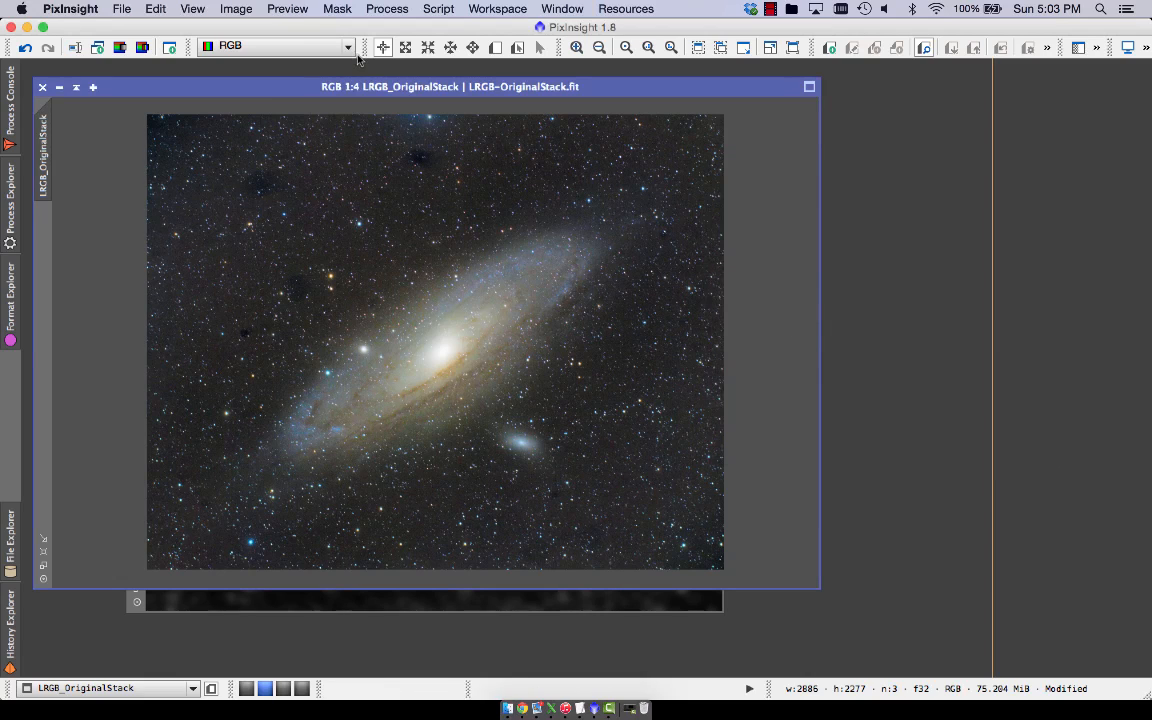
Step: Open SCNR and remove green from the galaxy image with Average Neutral protection at amount 1.00
click(387, 8)
mouse_move(455, 28)
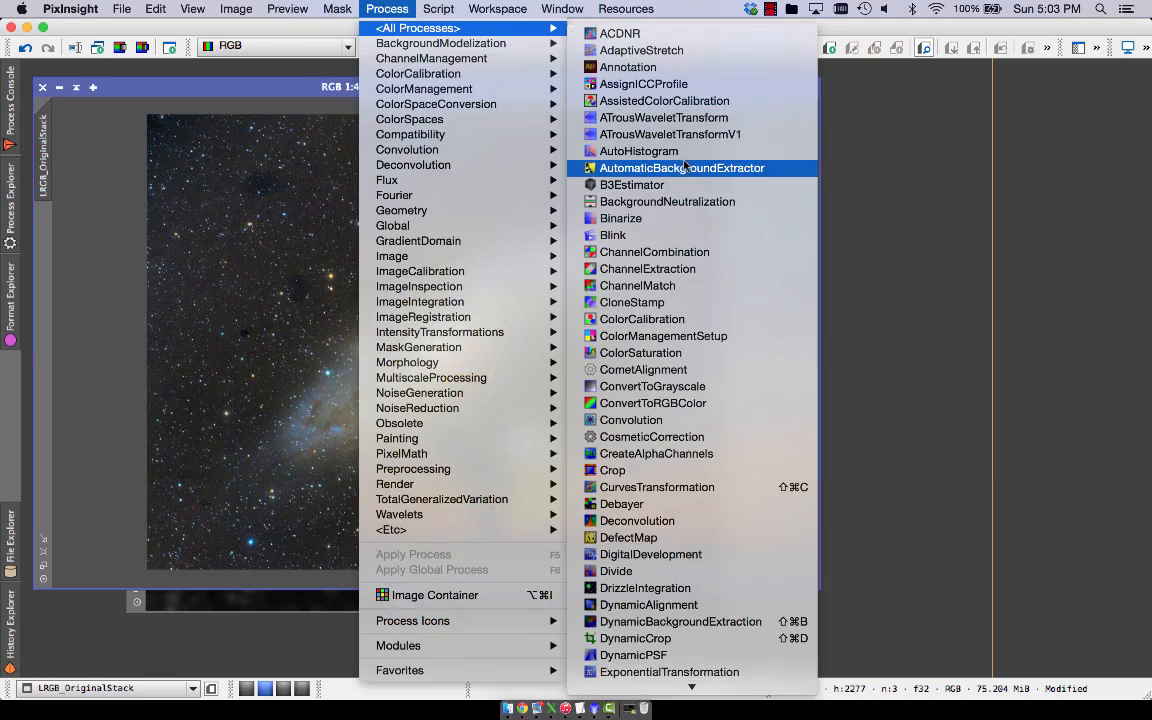
scroll(685, 165, down, 10)
click(625, 686)
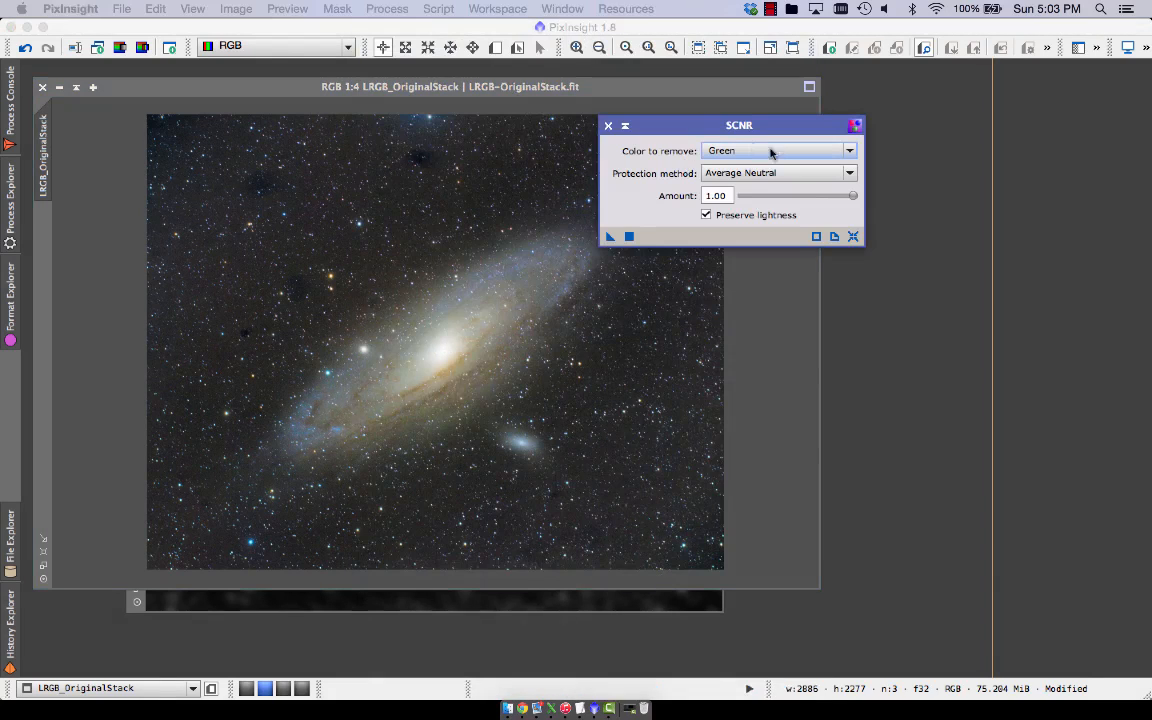
click(630, 237)
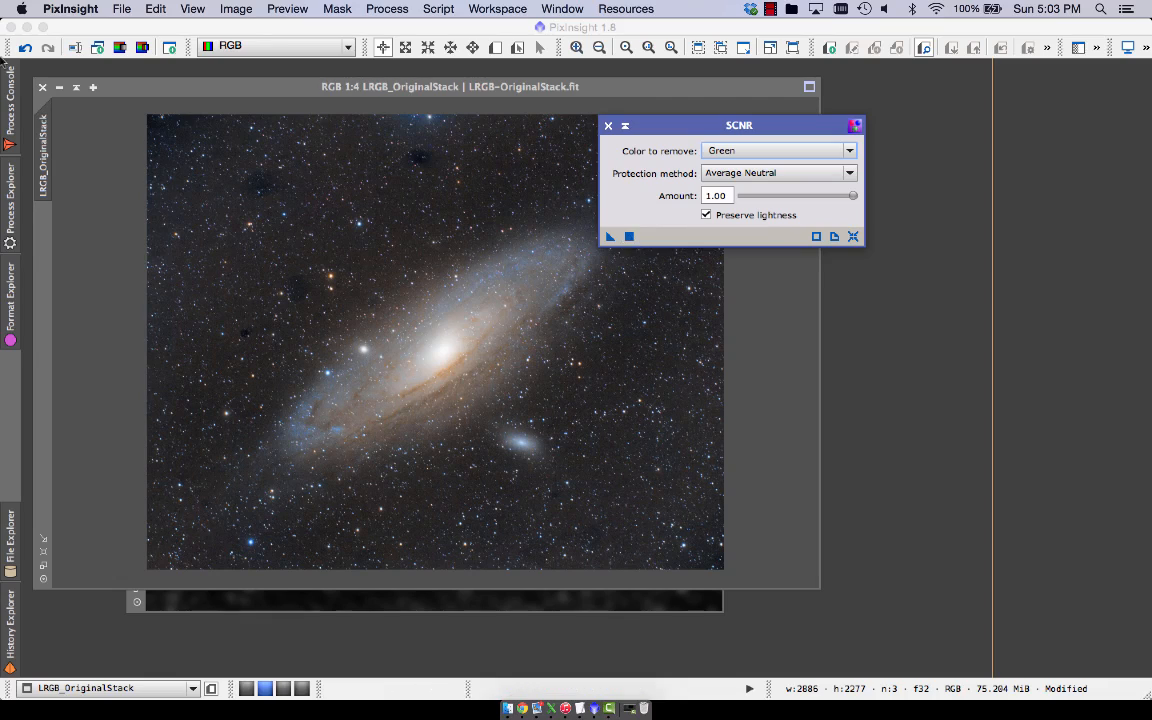
Step: Undo the full-strength green removal, reapply SCNR to the galaxy image with the amount set to 0.78, and close the tool
click(22, 48)
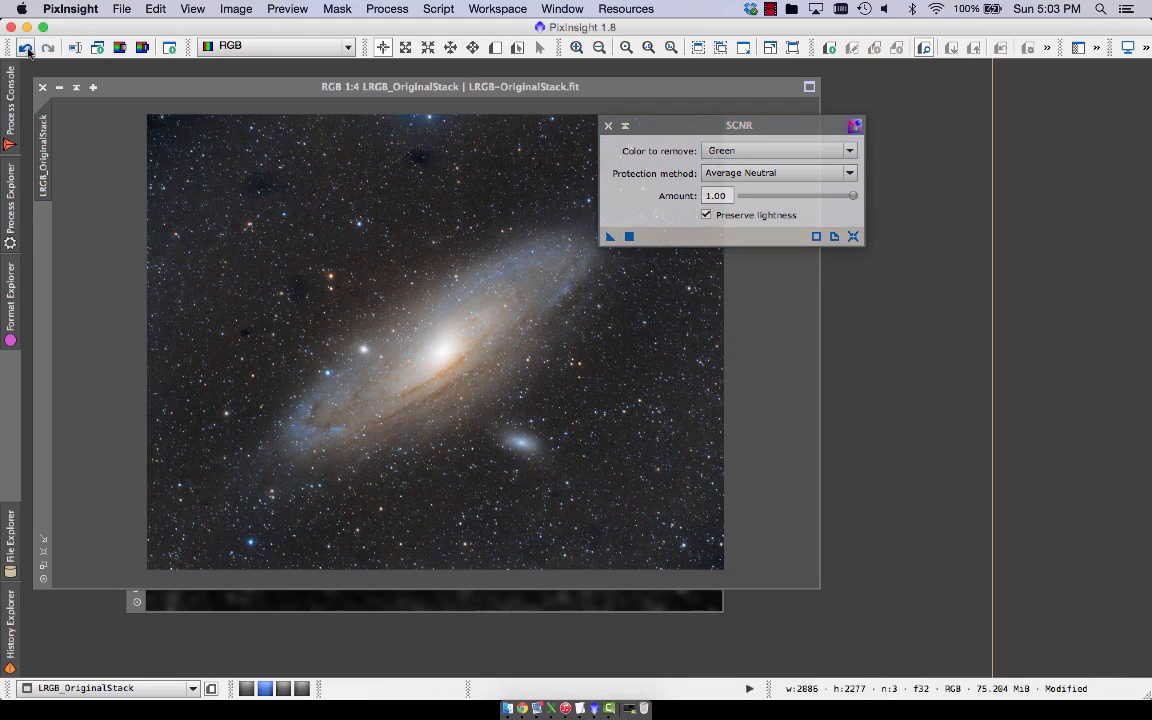
click(25, 48)
drag(853, 202, 826, 200)
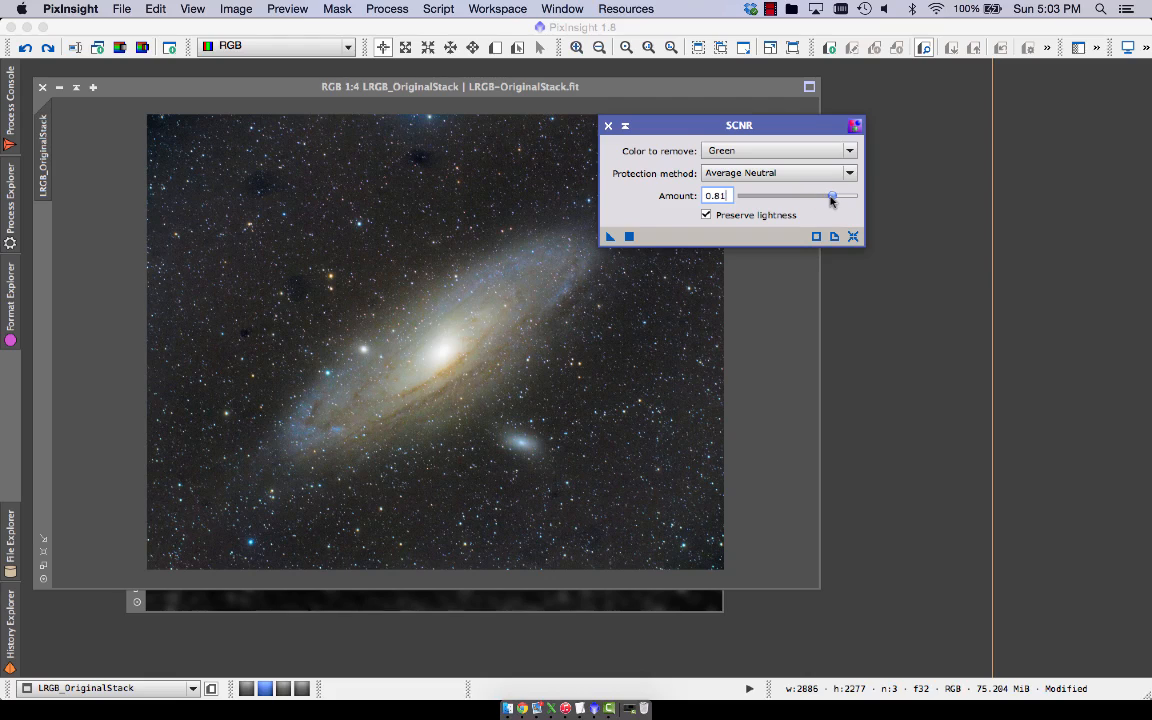
click(630, 236)
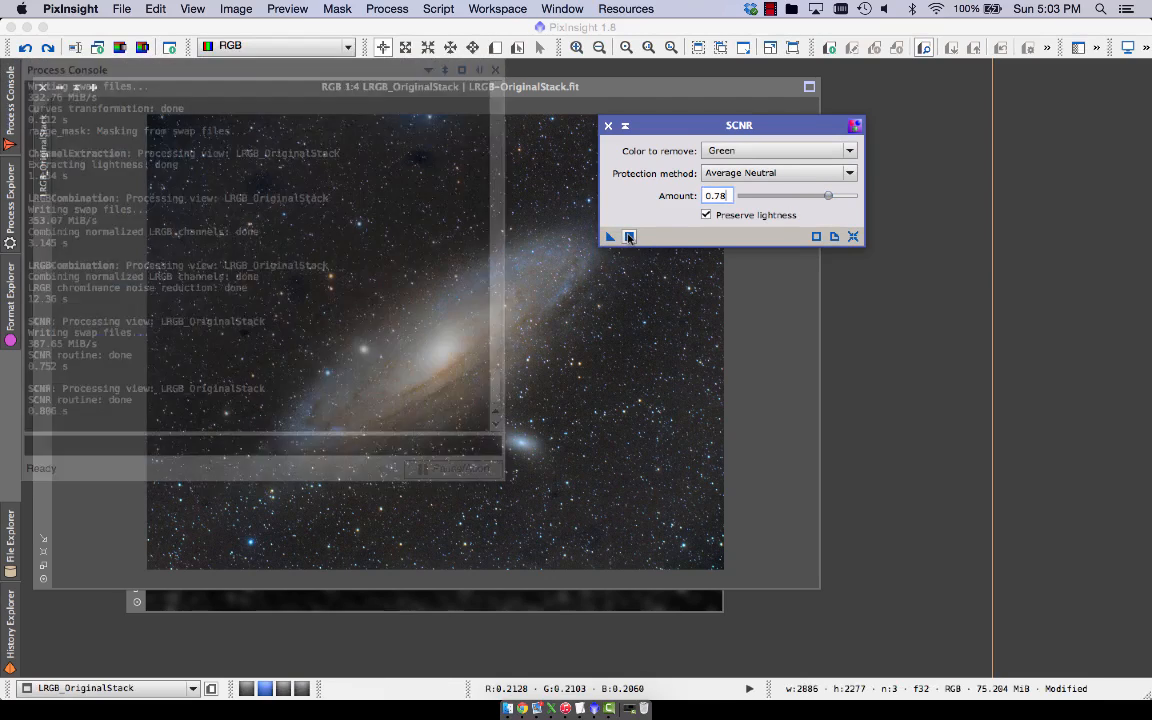
click(608, 126)
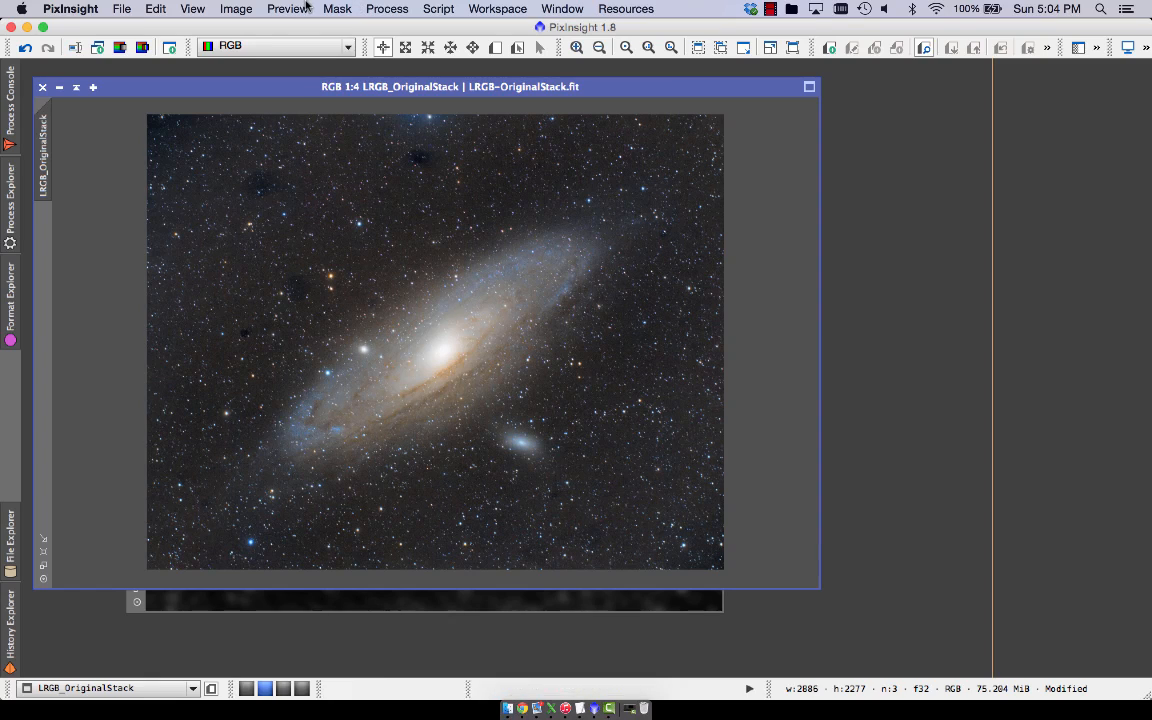
Step: Assign range_mask as the galaxy image's mask, show its overlay to check the coverage, and hide it again
click(330, 8)
mouse_move(300, 8)
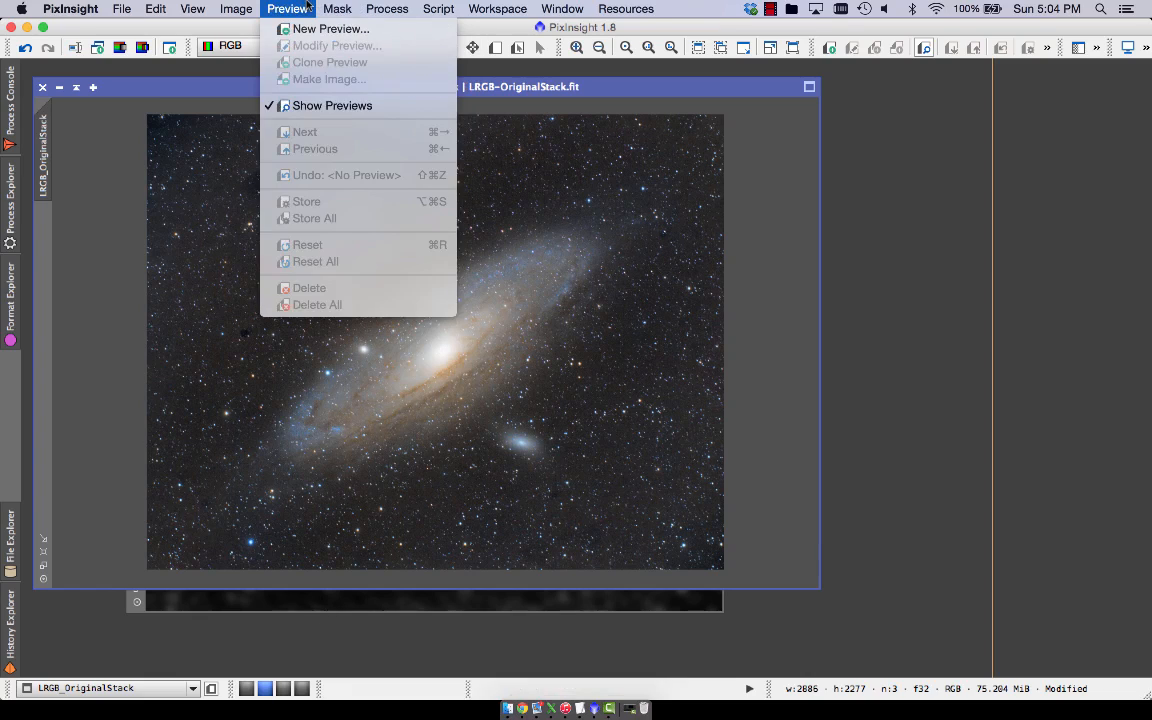
mouse_move(337, 8)
click(312, 31)
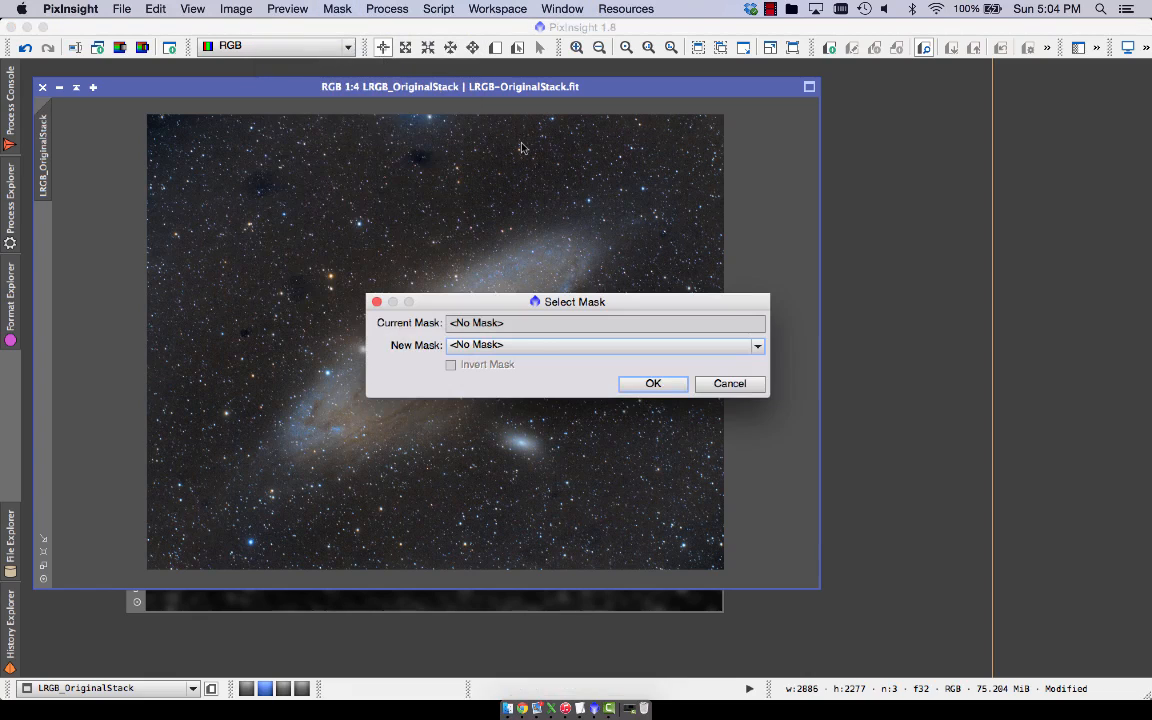
click(540, 344)
click(560, 388)
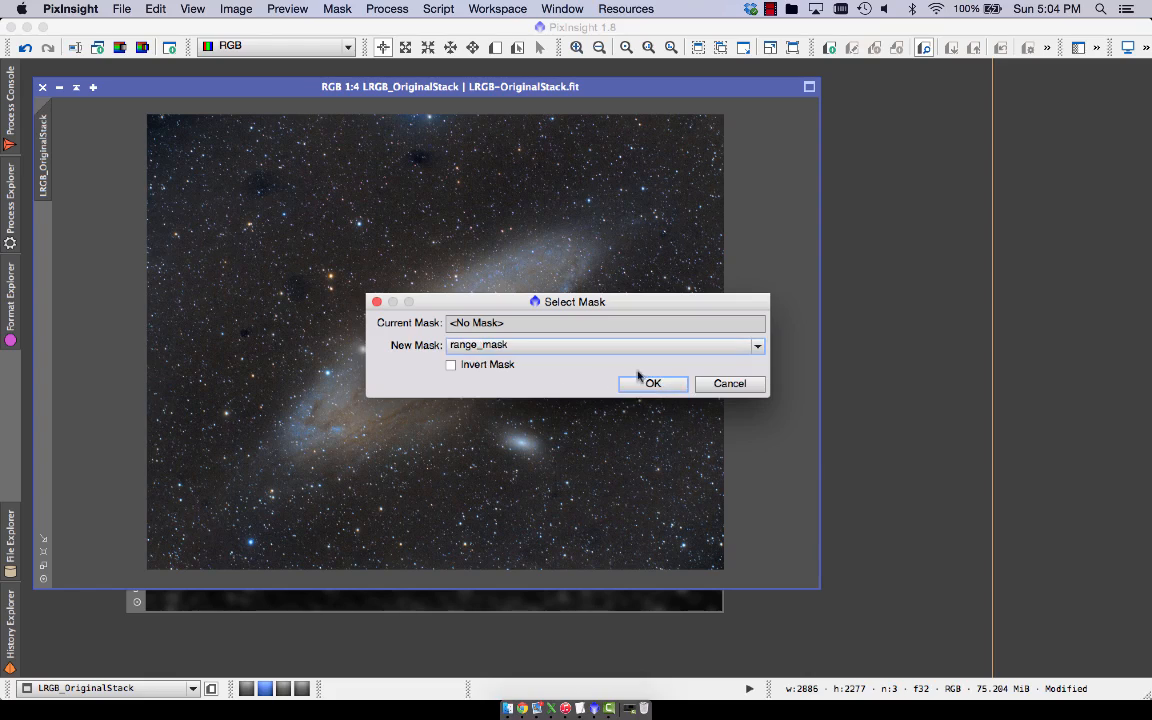
click(645, 383)
click(285, 8)
mouse_move(337, 8)
click(360, 105)
click(337, 8)
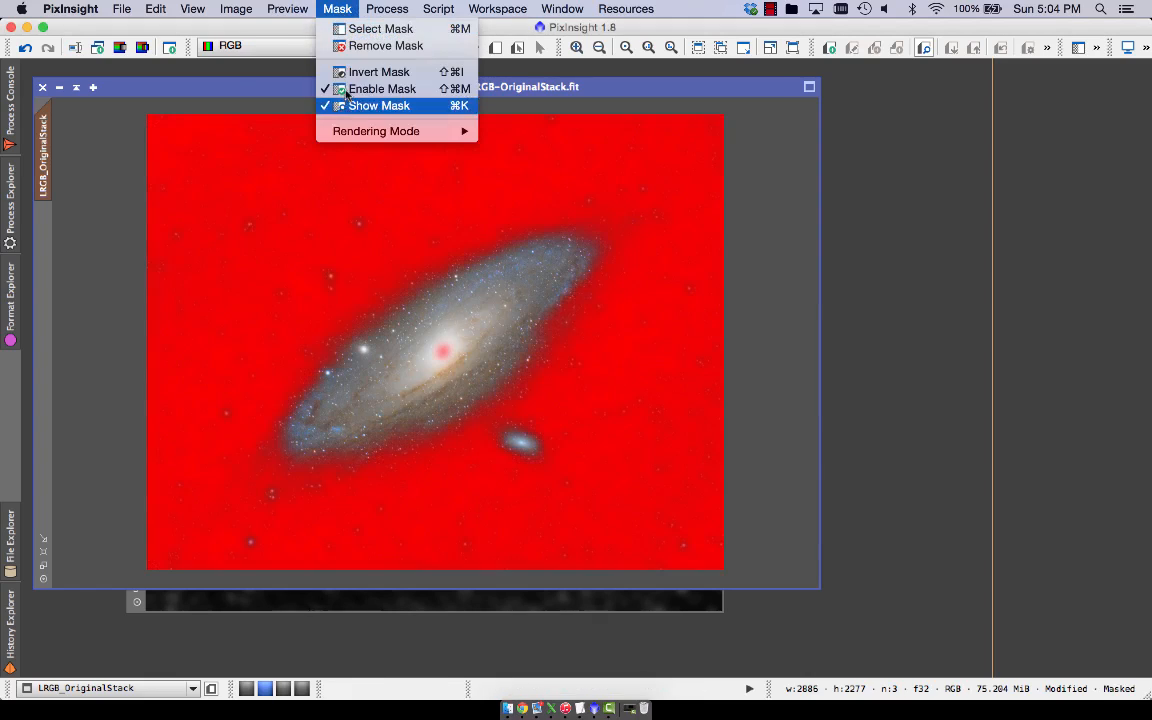
click(356, 105)
Step: Open CurvesTransformation for the galaxy image, reset its curves and turn on the real-time preview
click(389, 8)
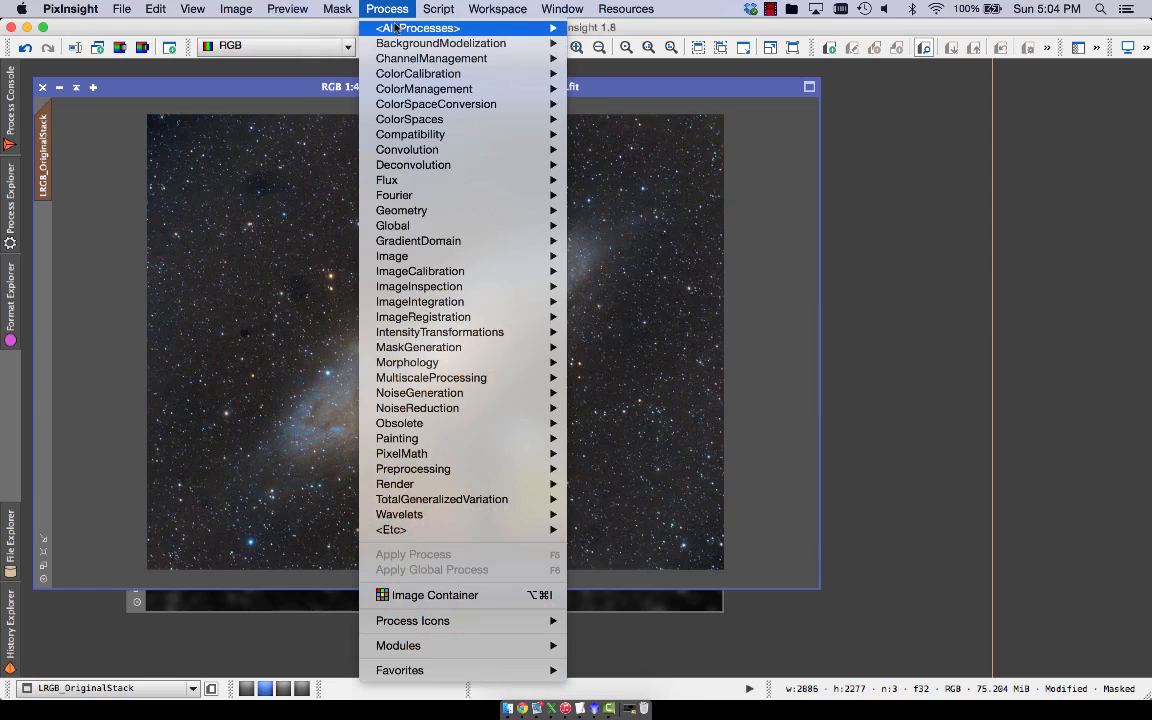
mouse_move(500, 27)
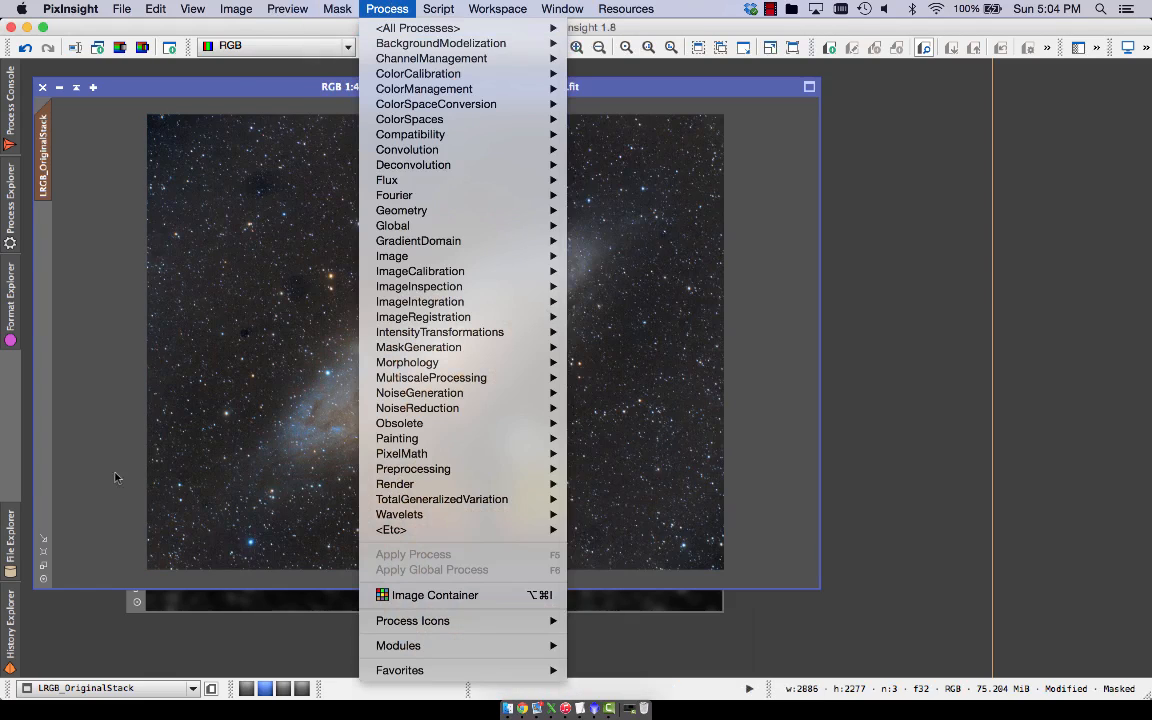
click(120, 418)
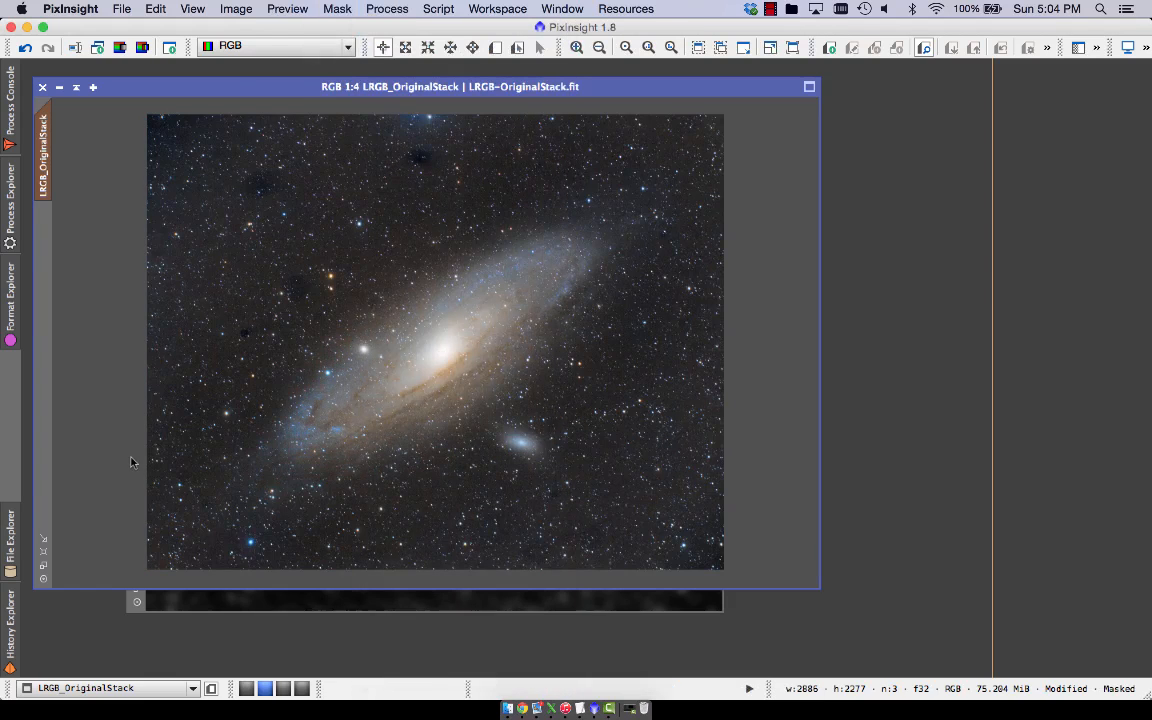
click(44, 553)
drag(617, 561, 806, 650)
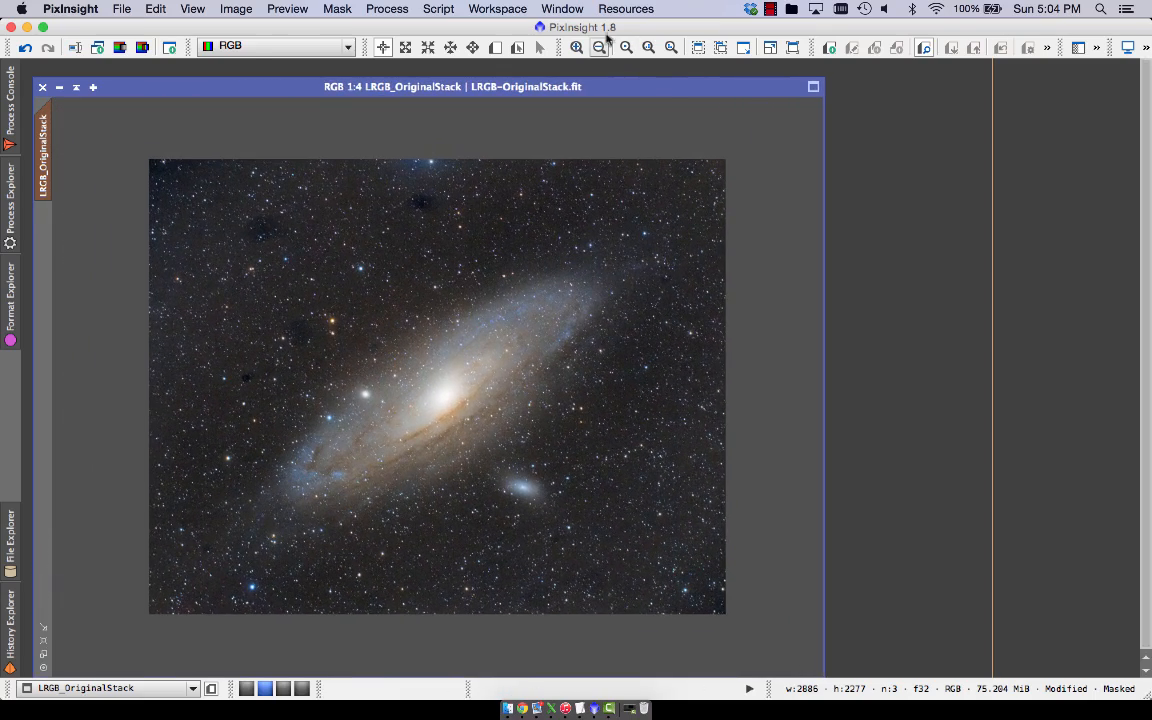
click(578, 48)
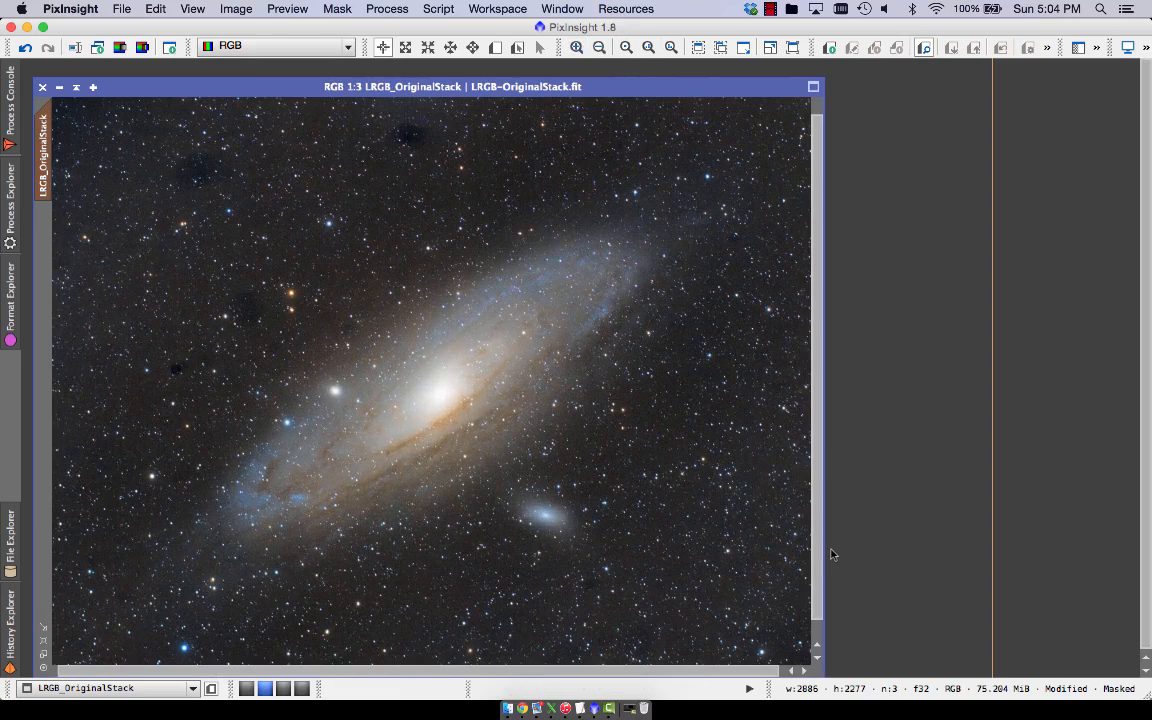
drag(823, 553, 907, 553)
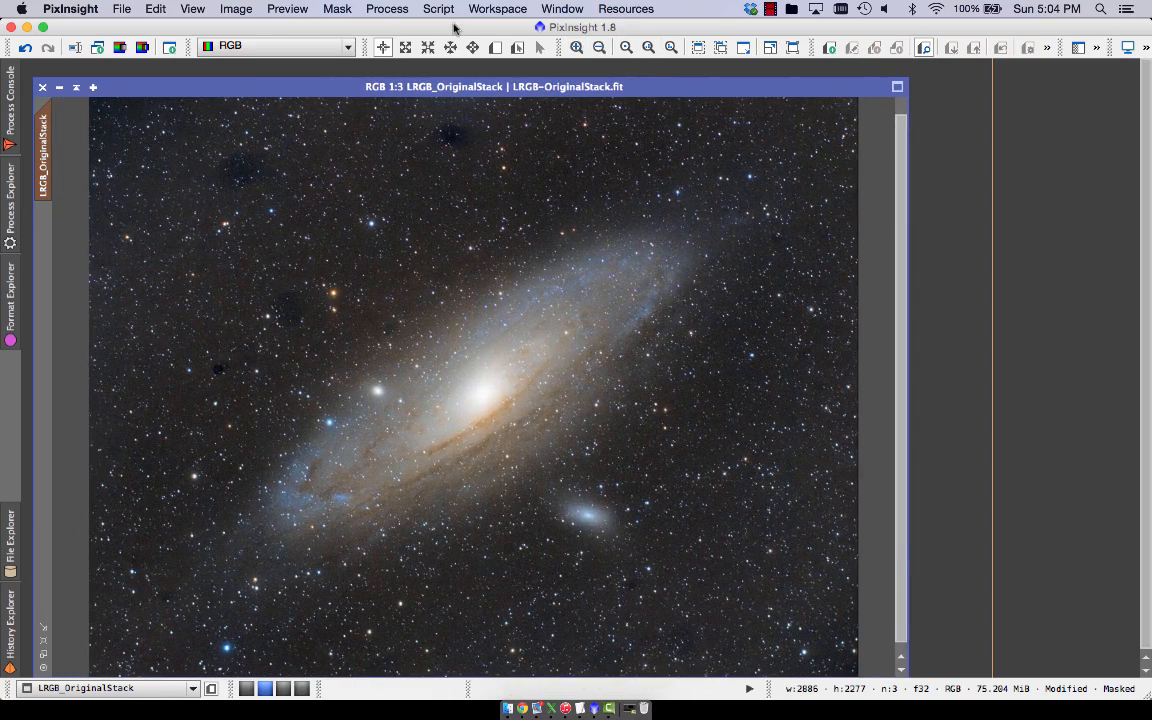
click(386, 9)
mouse_move(440, 28)
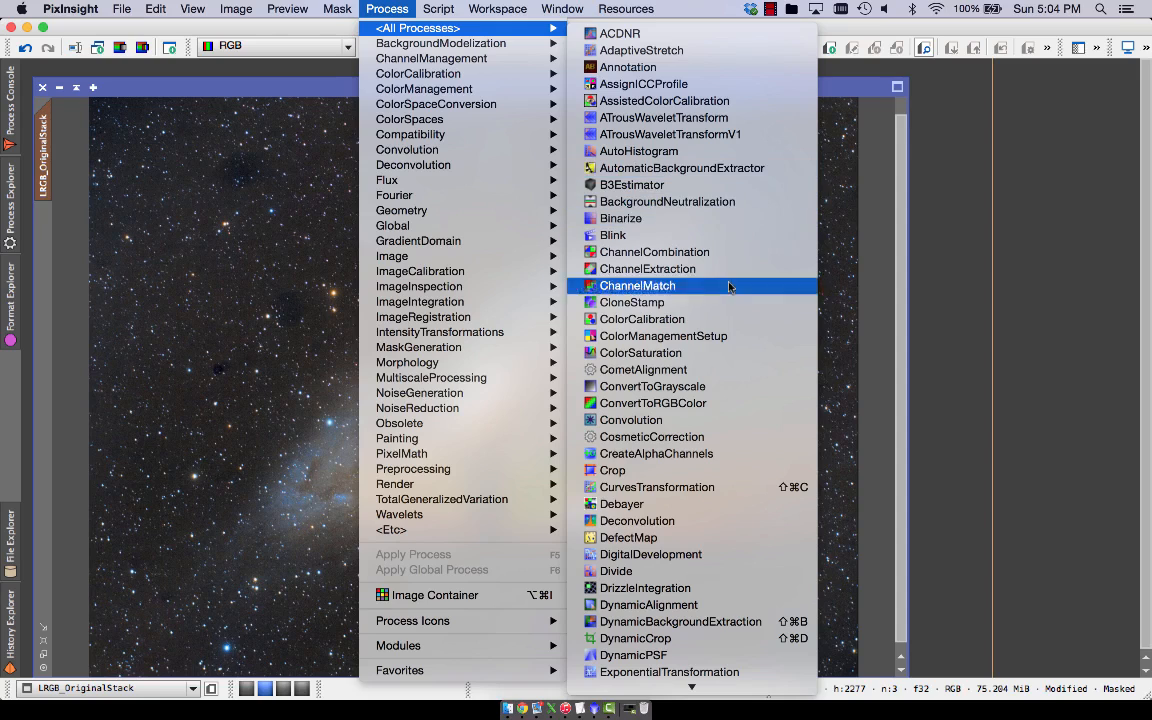
click(657, 487)
click(1138, 545)
click(874, 544)
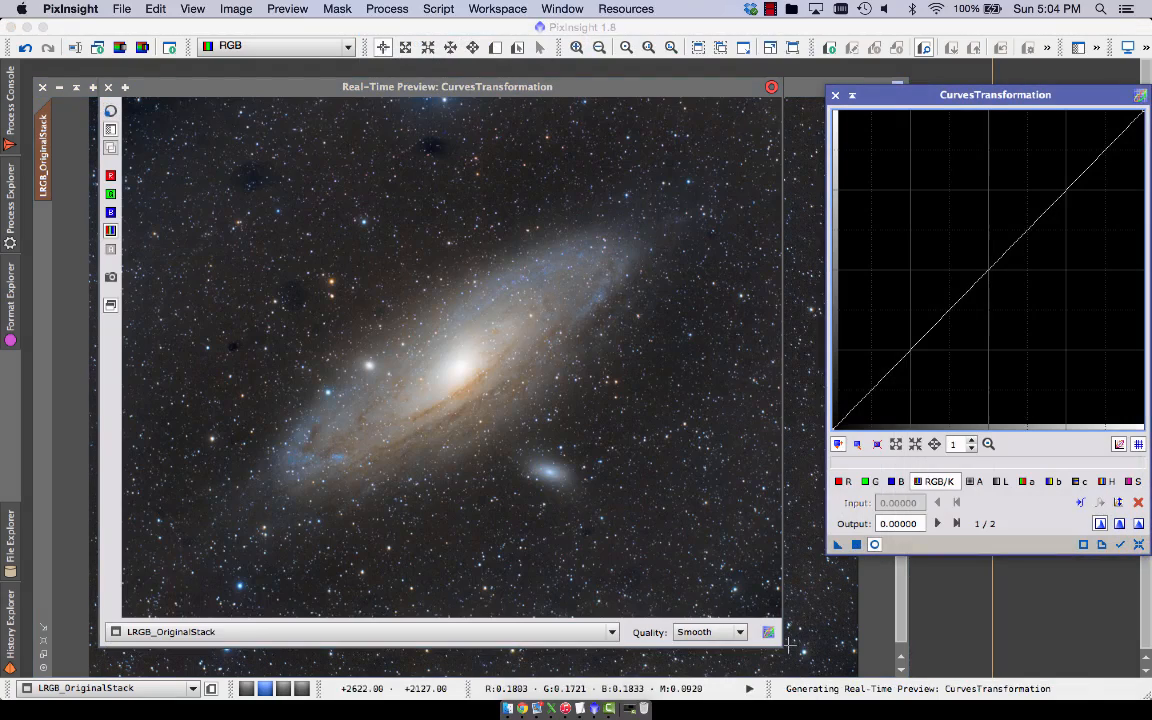
drag(783, 651, 842, 681)
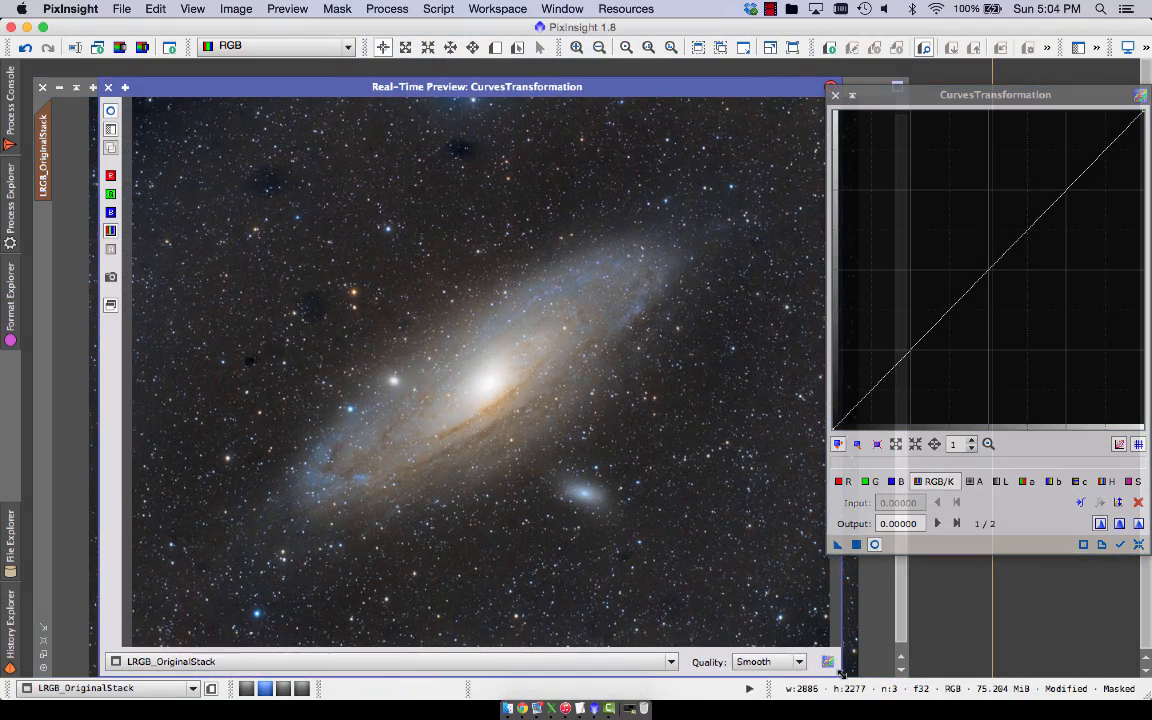
Step: Raise the saturation curve and lower the middle of the b curve to output 0.47500 at input 0.51282
click(1133, 481)
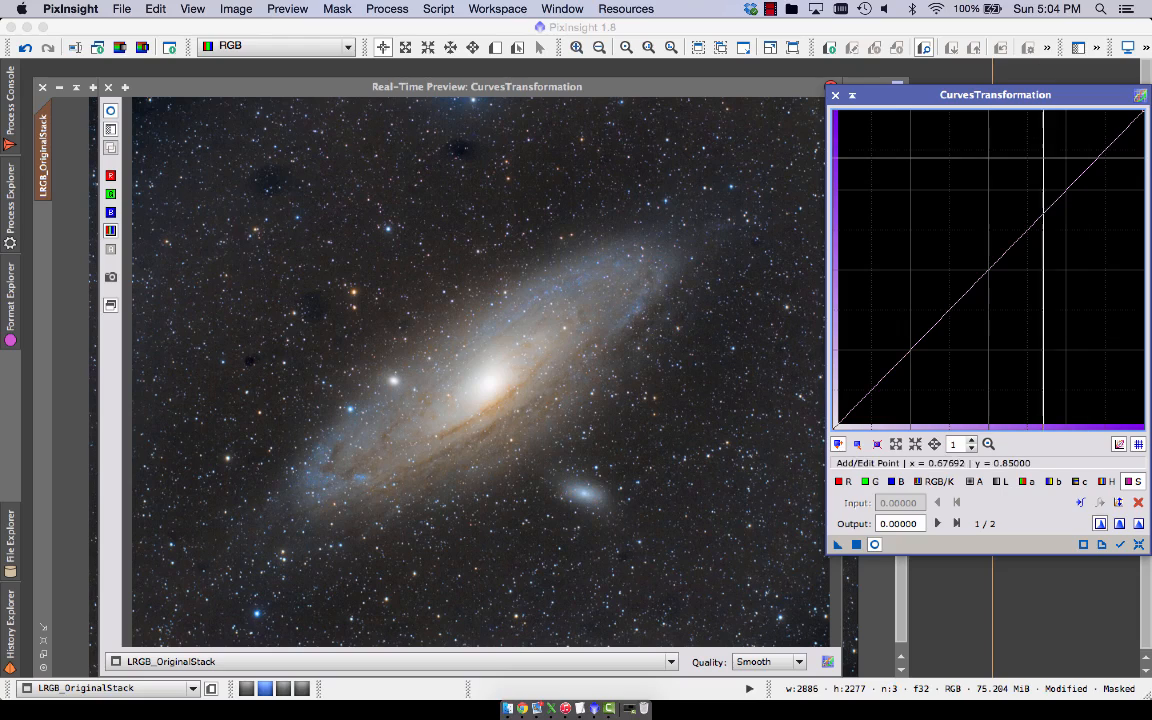
click(1042, 176)
drag(1042, 176, 1045, 178)
click(1052, 483)
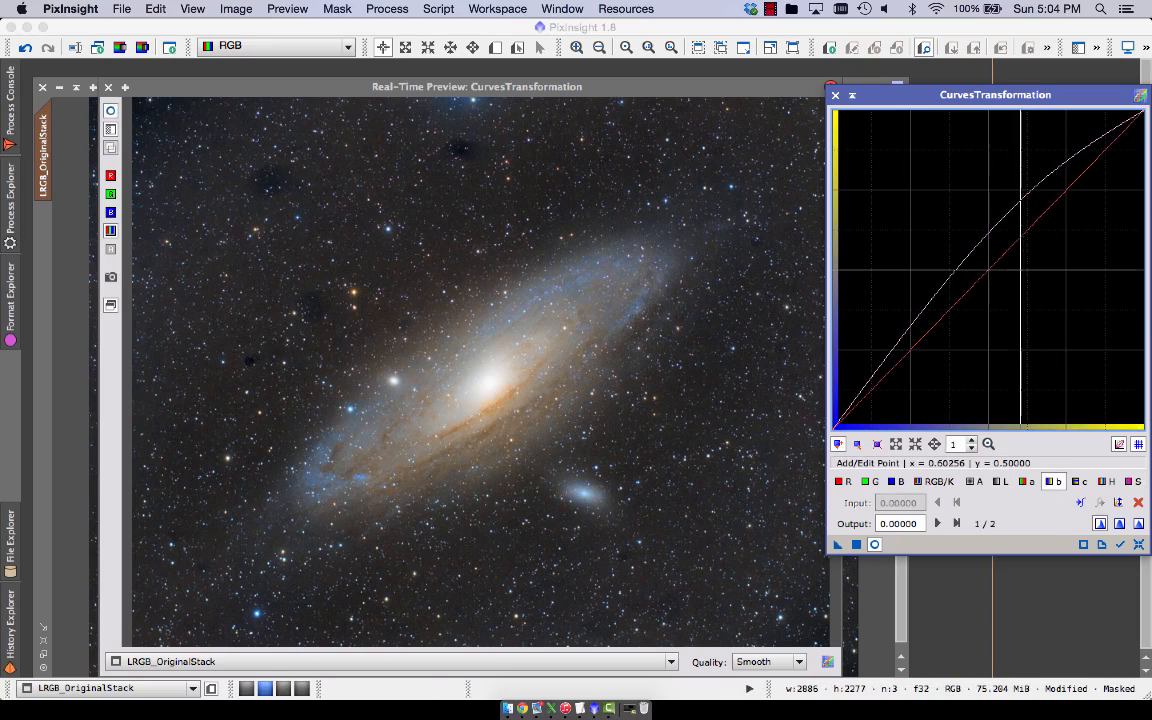
drag(989, 269, 993, 278)
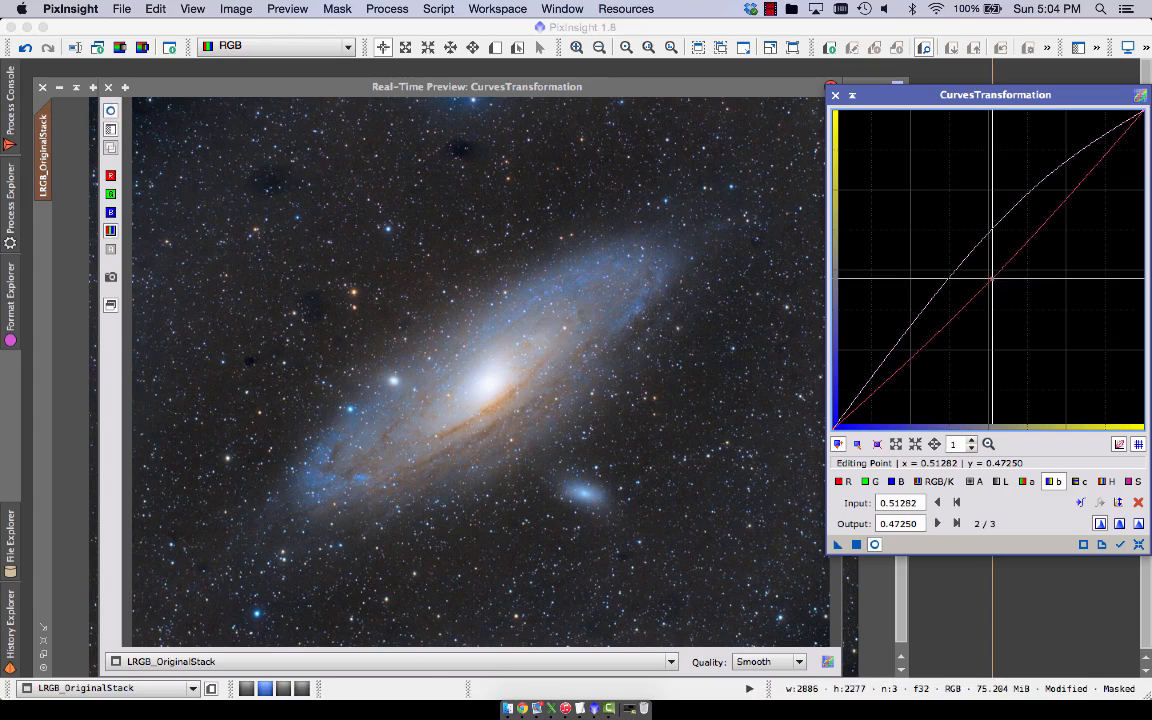
click(111, 111)
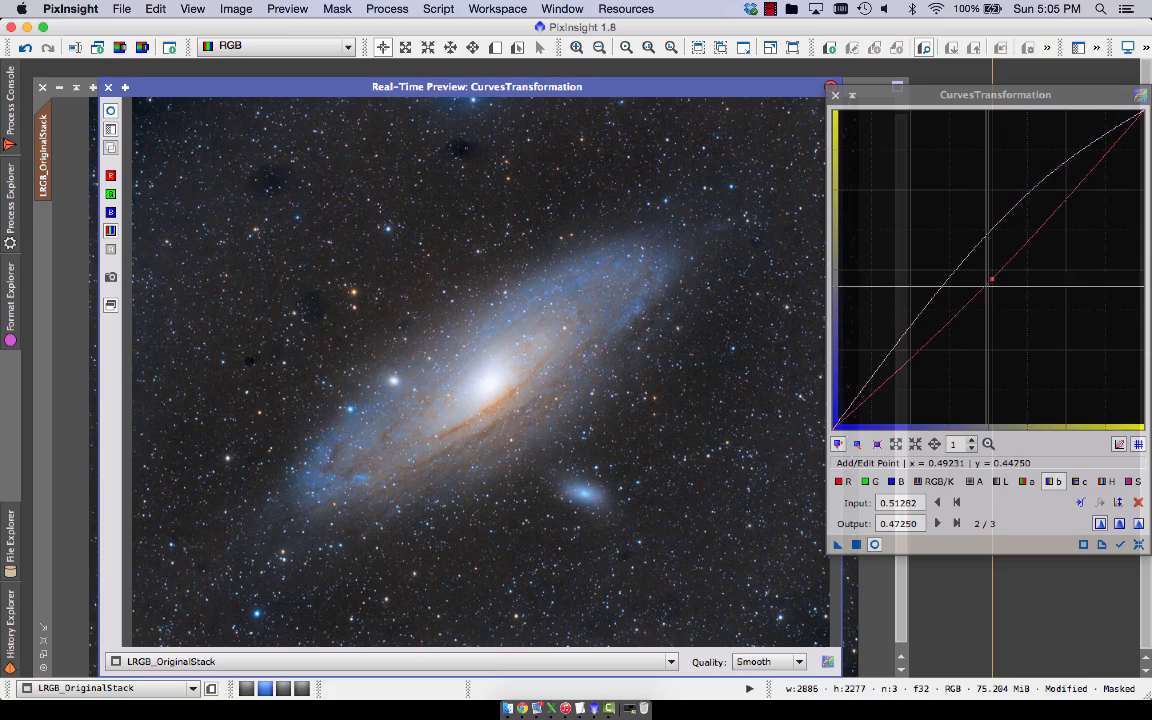
drag(993, 277, 991, 278)
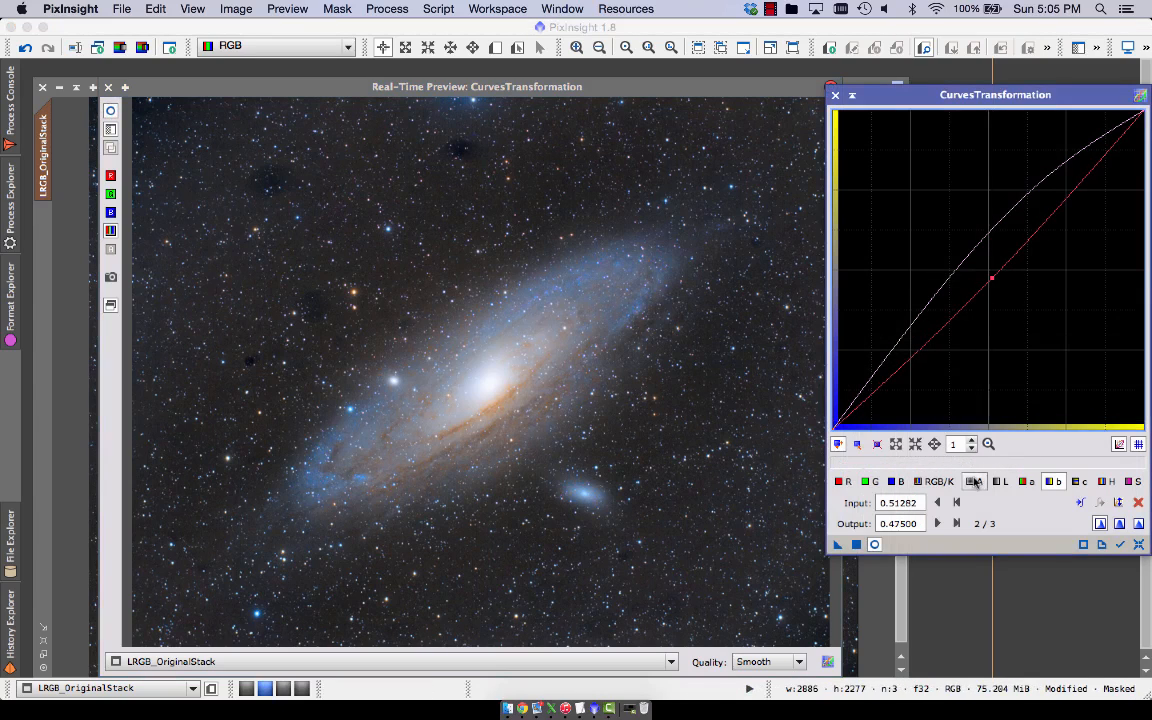
Step: Add RGB/K curve points at 0.25897/0.24750 and 0.75641/0.75750, apply the curves to the masked galaxy image and reset them
click(935, 481)
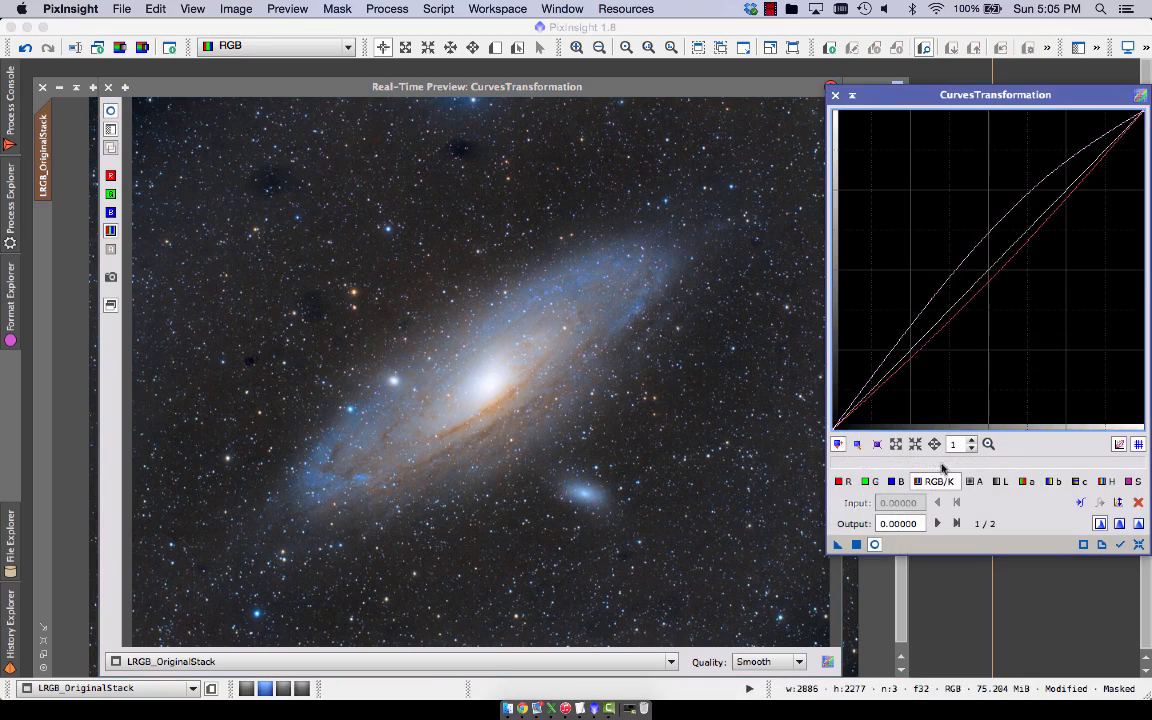
click(914, 354)
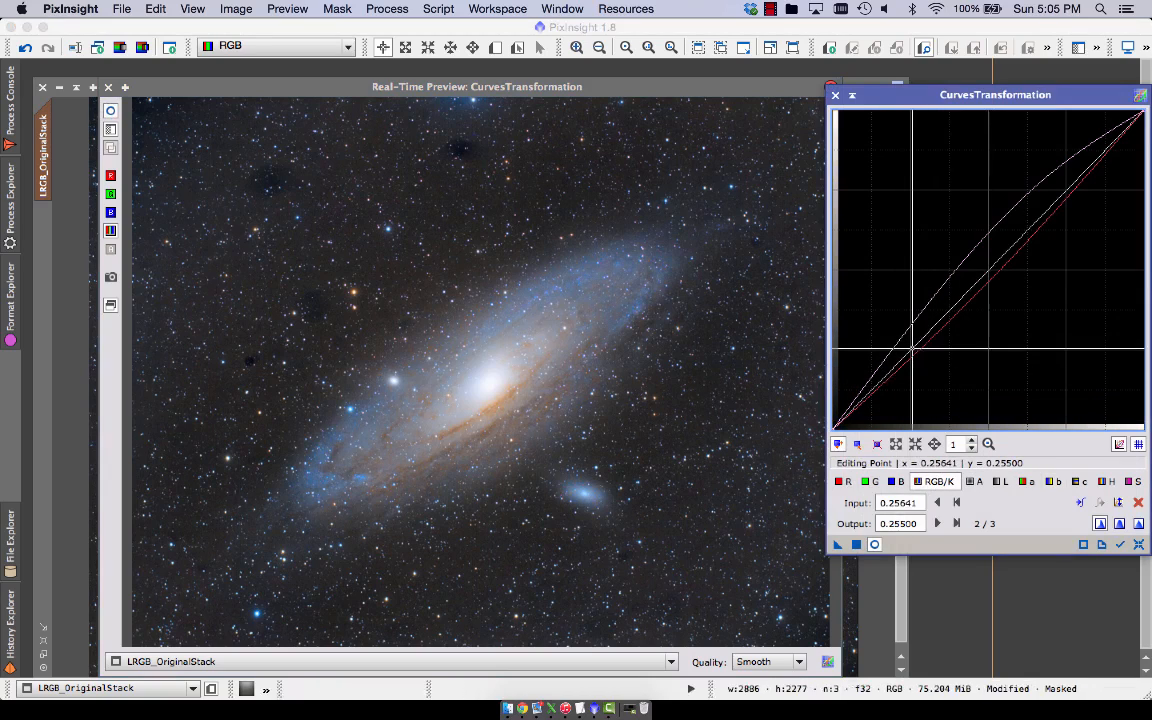
drag(914, 354, 914, 351)
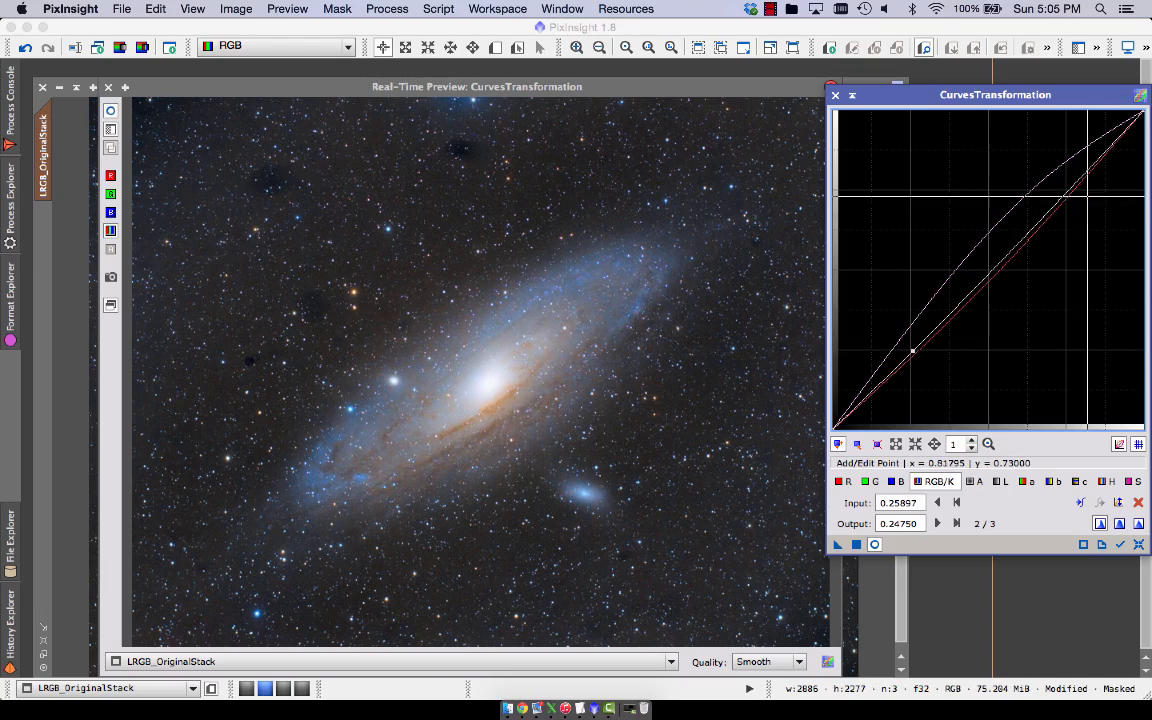
click(1069, 188)
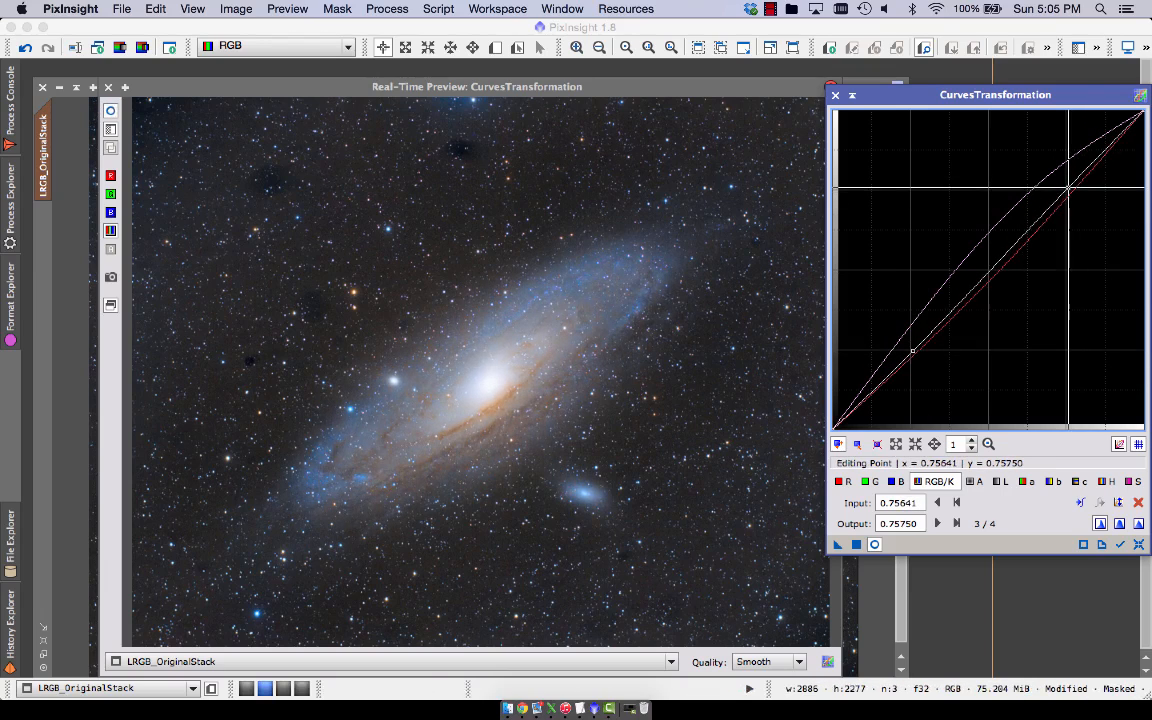
click(111, 111)
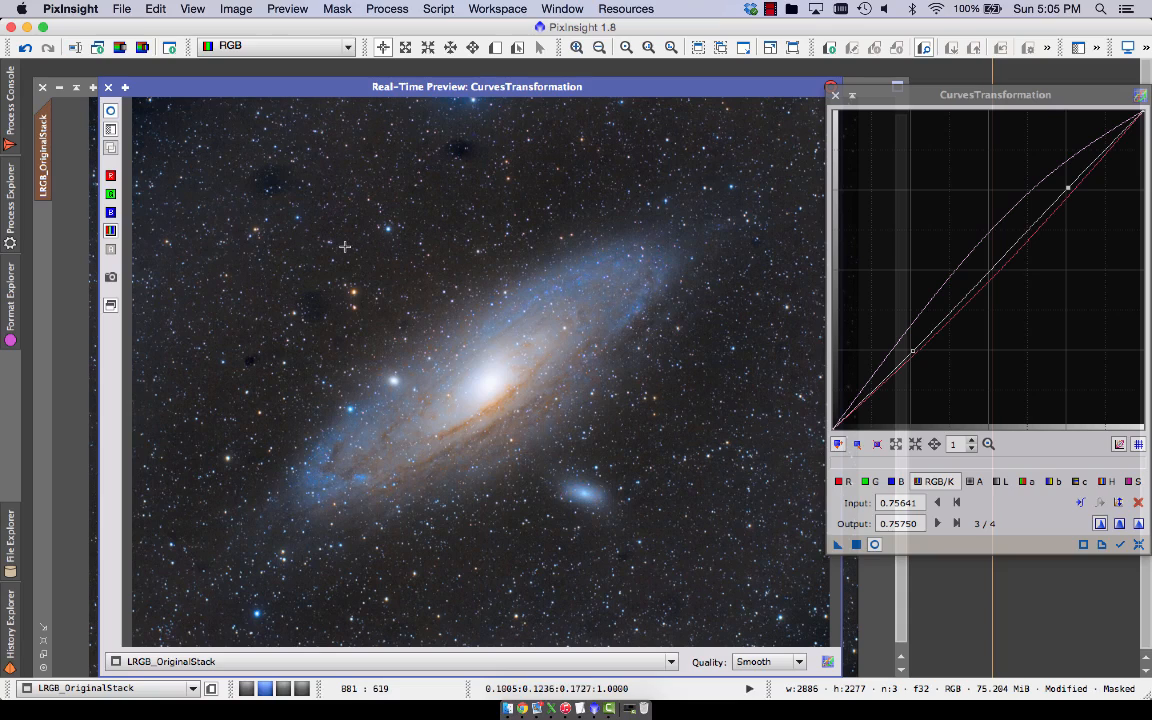
click(856, 544)
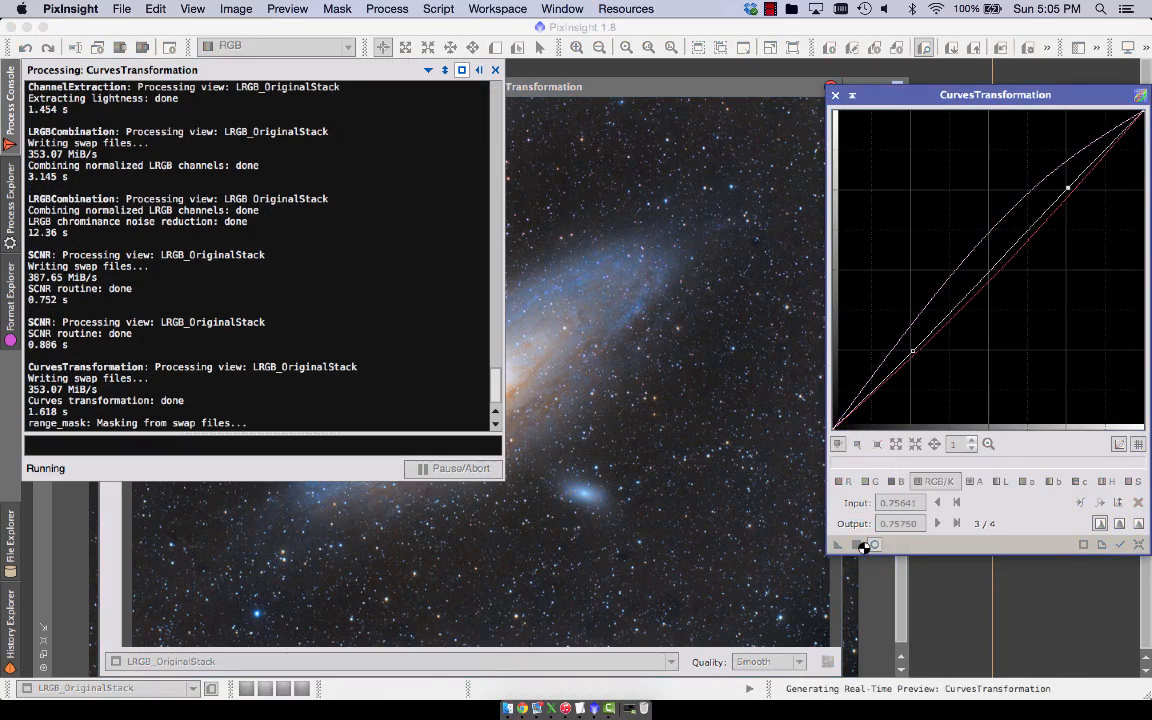
click(1138, 544)
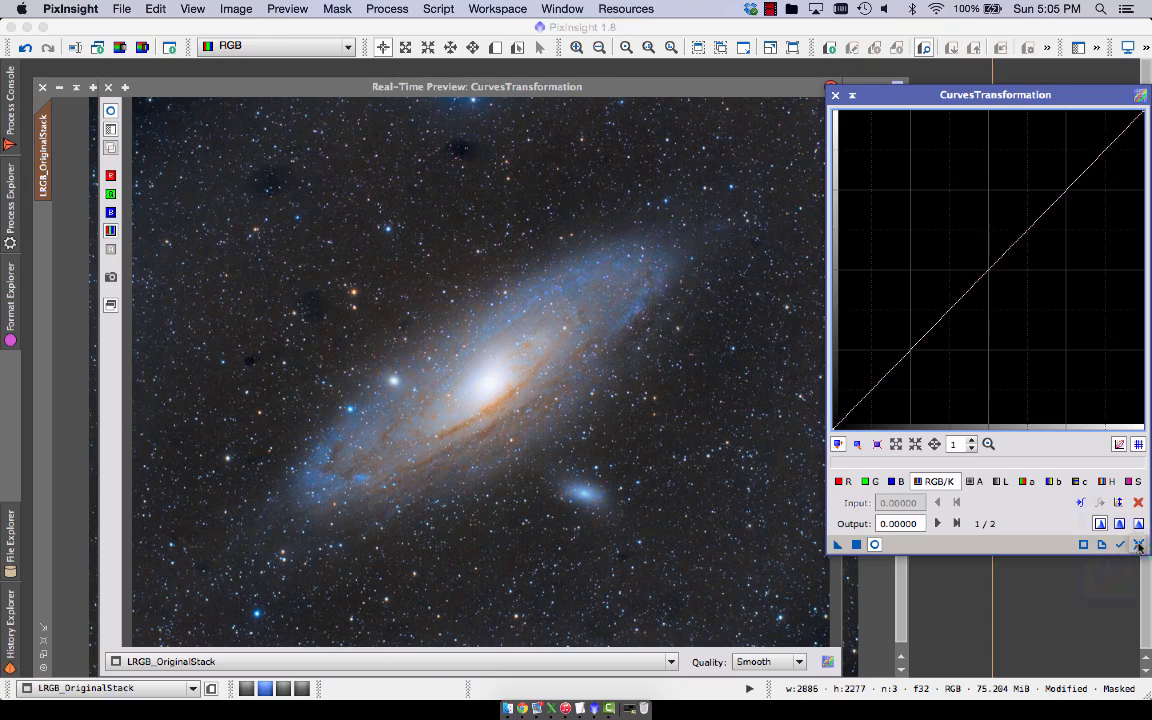
Step: Invert the mask to target the background and lower the RGB/K curve to output 0.45250 at input 0.50769
click(337, 8)
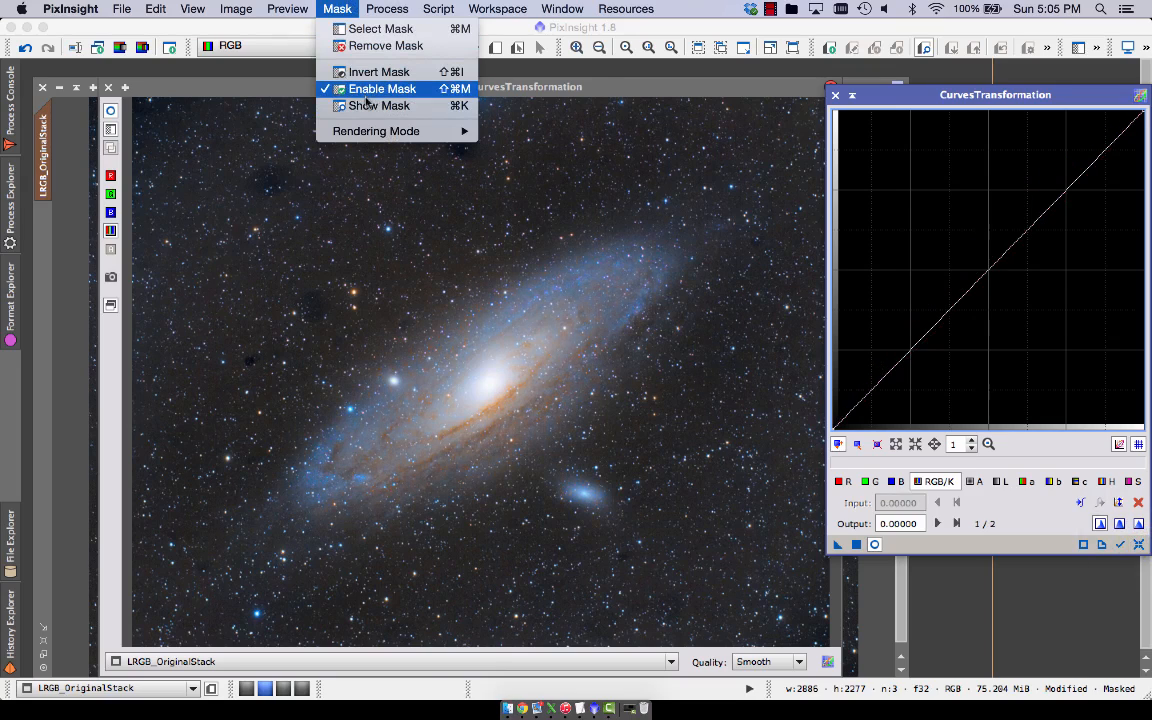
click(338, 72)
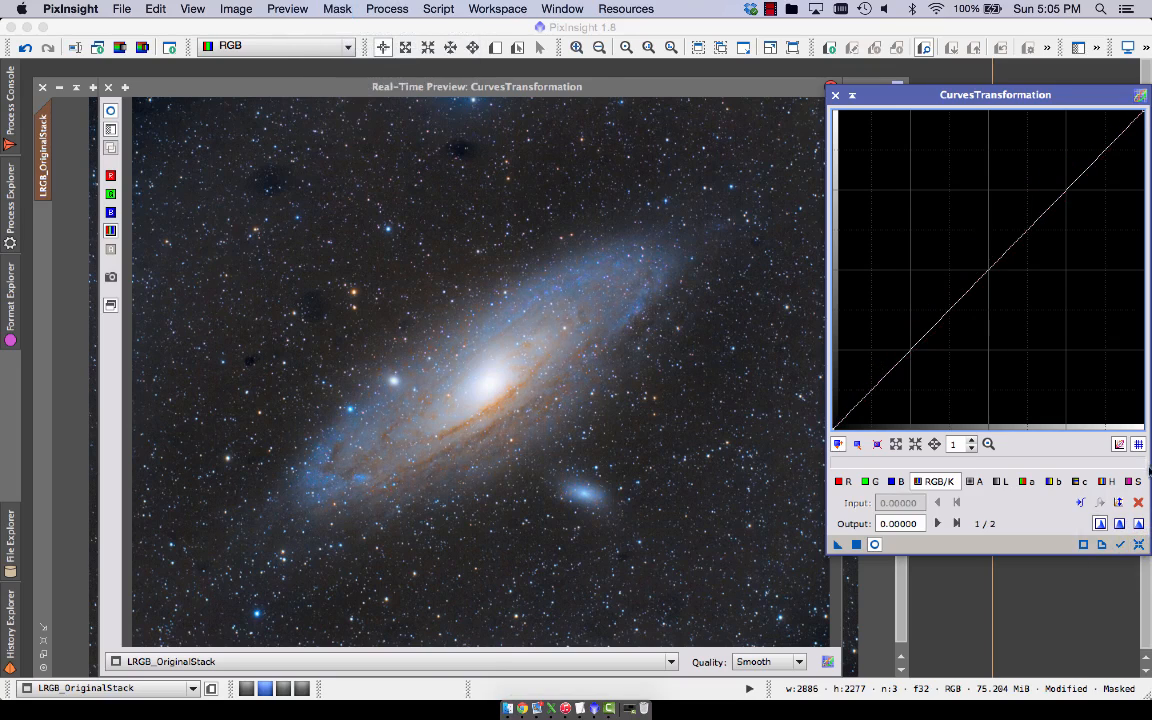
drag(991, 267, 990, 285)
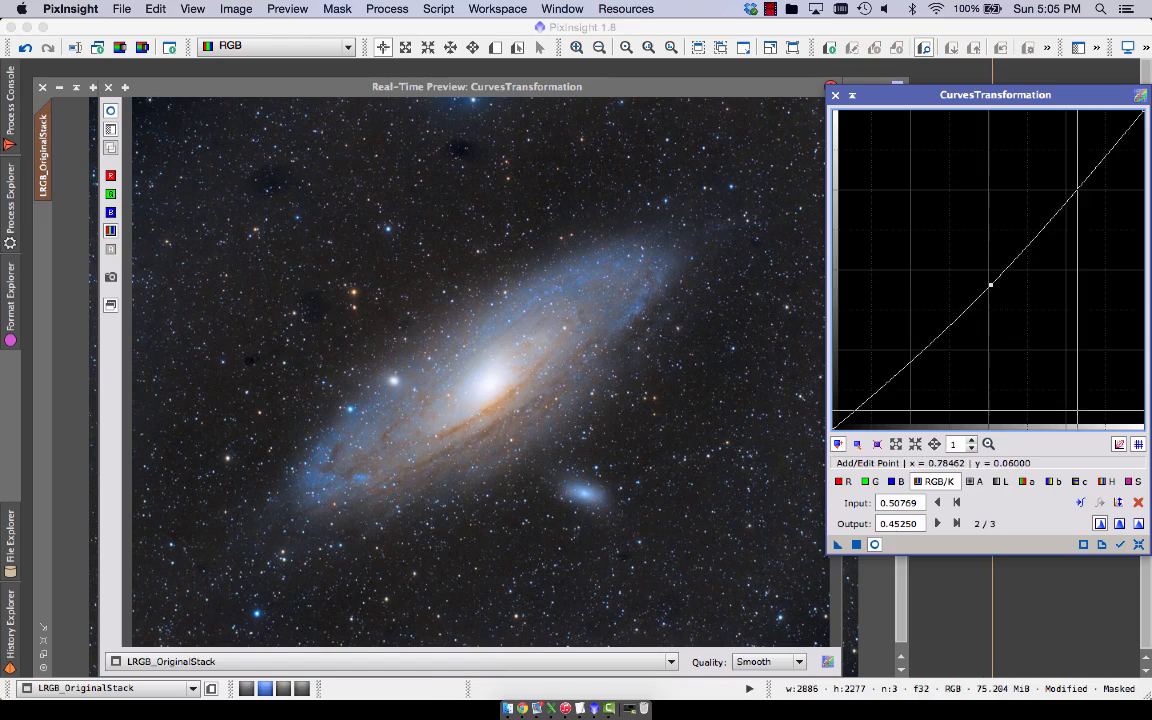
Step: Lower the saturation curve to output 0.43000 at input 0.50256, apply the curves to the background and close the real-time preview
click(1134, 482)
drag(992, 267, 989, 292)
click(113, 114)
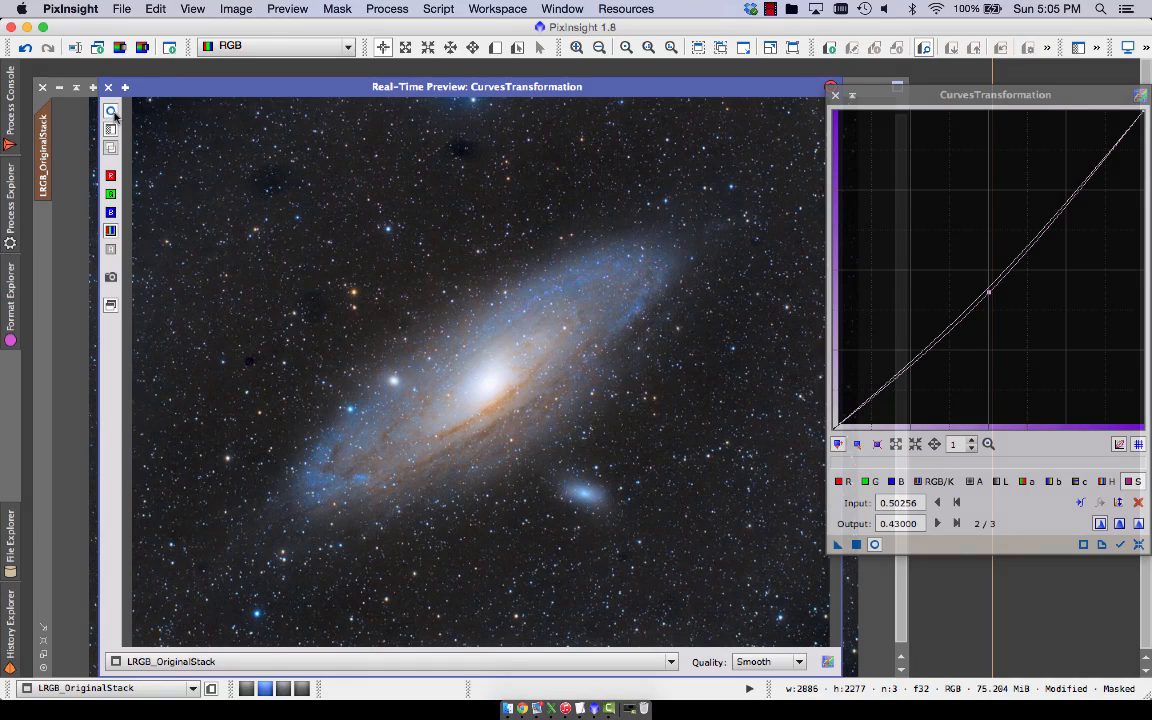
click(857, 544)
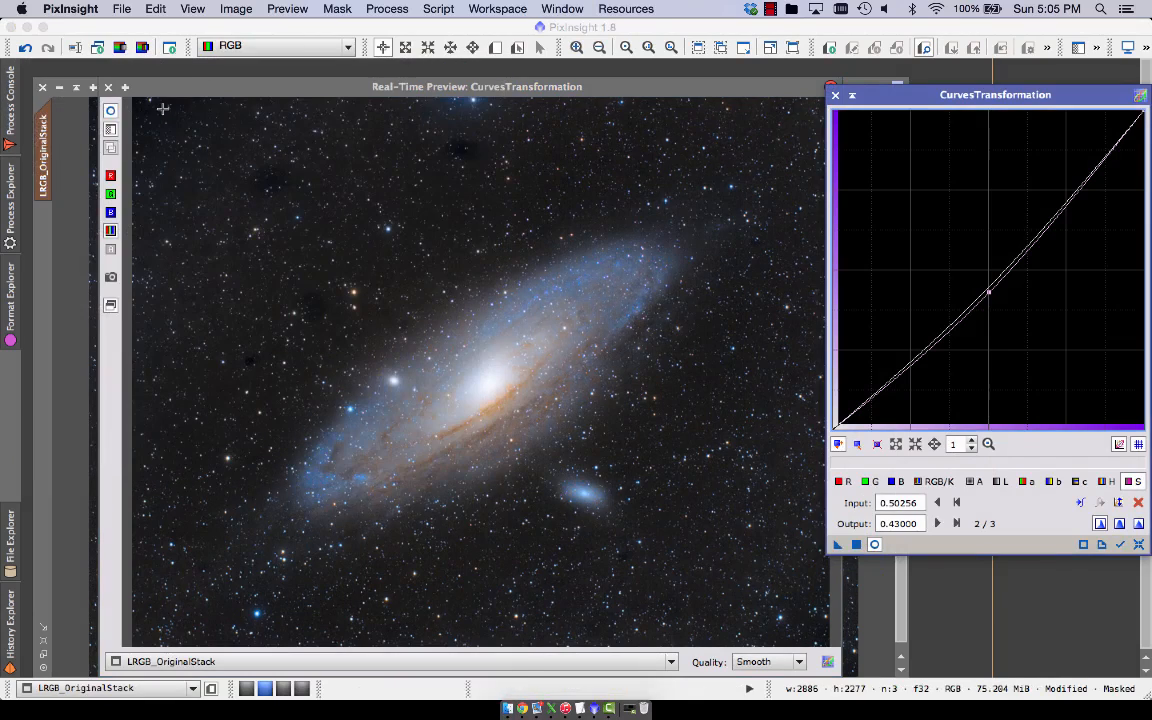
click(110, 88)
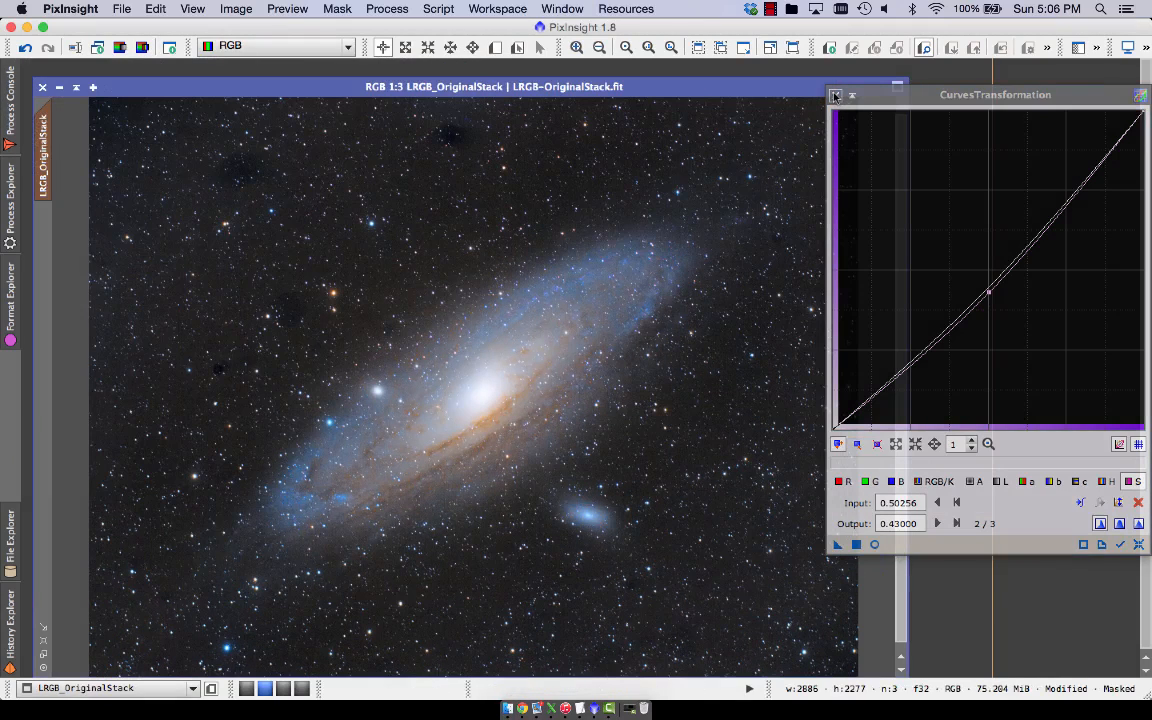
Step: Close the curves tool, reposition the image window and remove the mask from the galaxy image
click(836, 96)
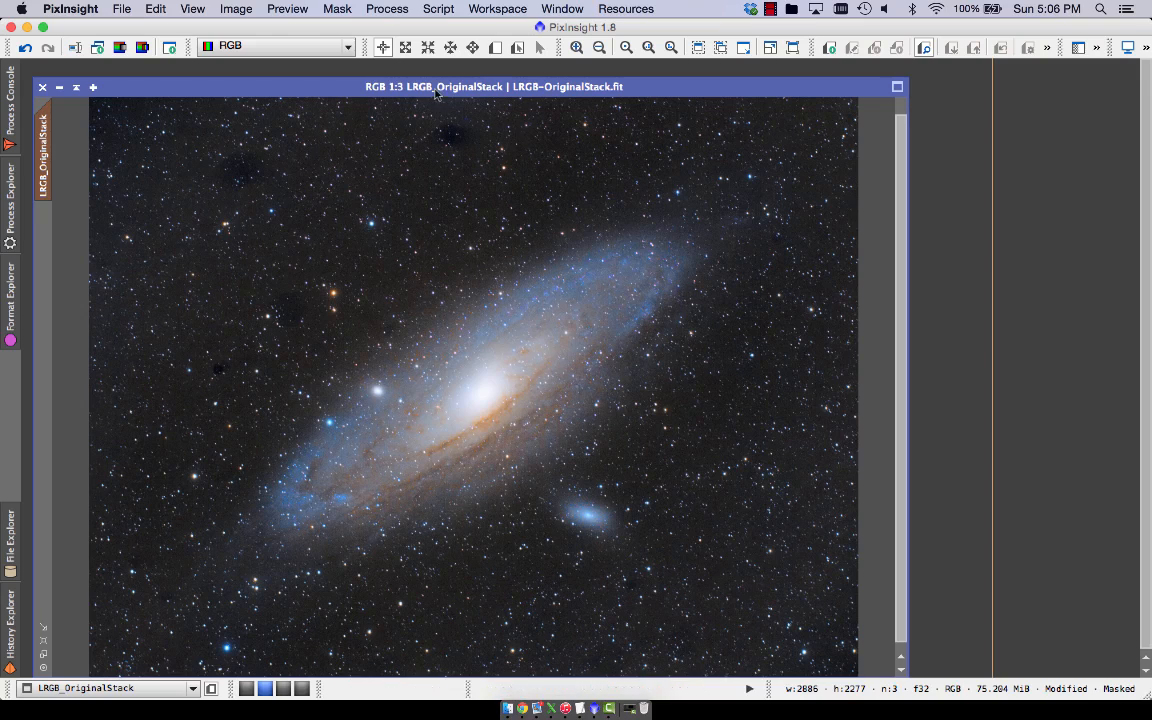
drag(435, 94, 423, 77)
click(331, 8)
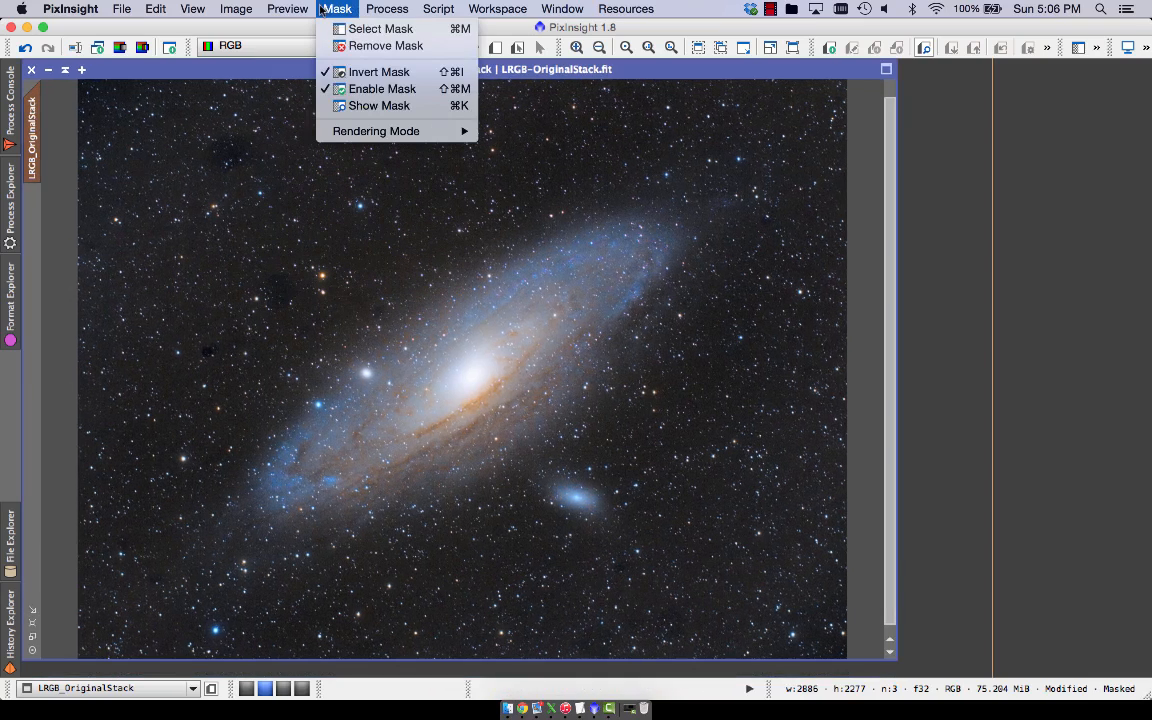
click(358, 50)
Step: Generate a star mask from the galaxy image with StarMask at noise threshold 0.10000 and scale 5
click(386, 8)
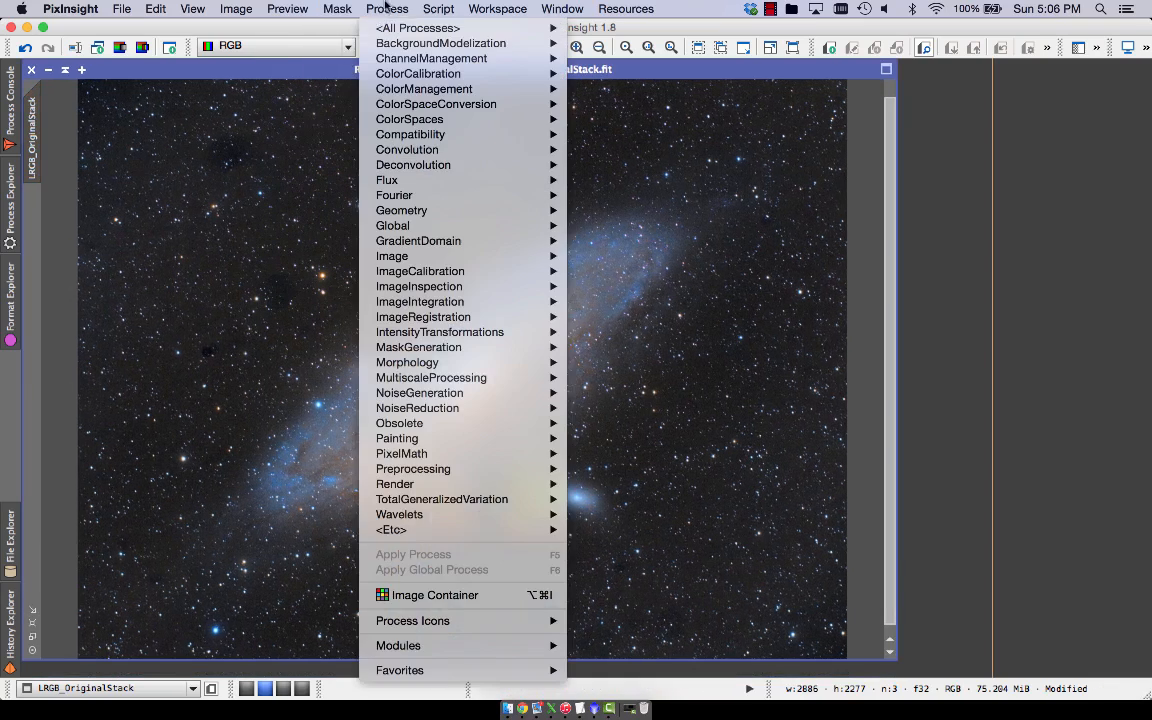
mouse_move(420, 27)
key(s)
key(Down)
key(Down)
key(Down)
key(Down)
key(Down)
key(Down)
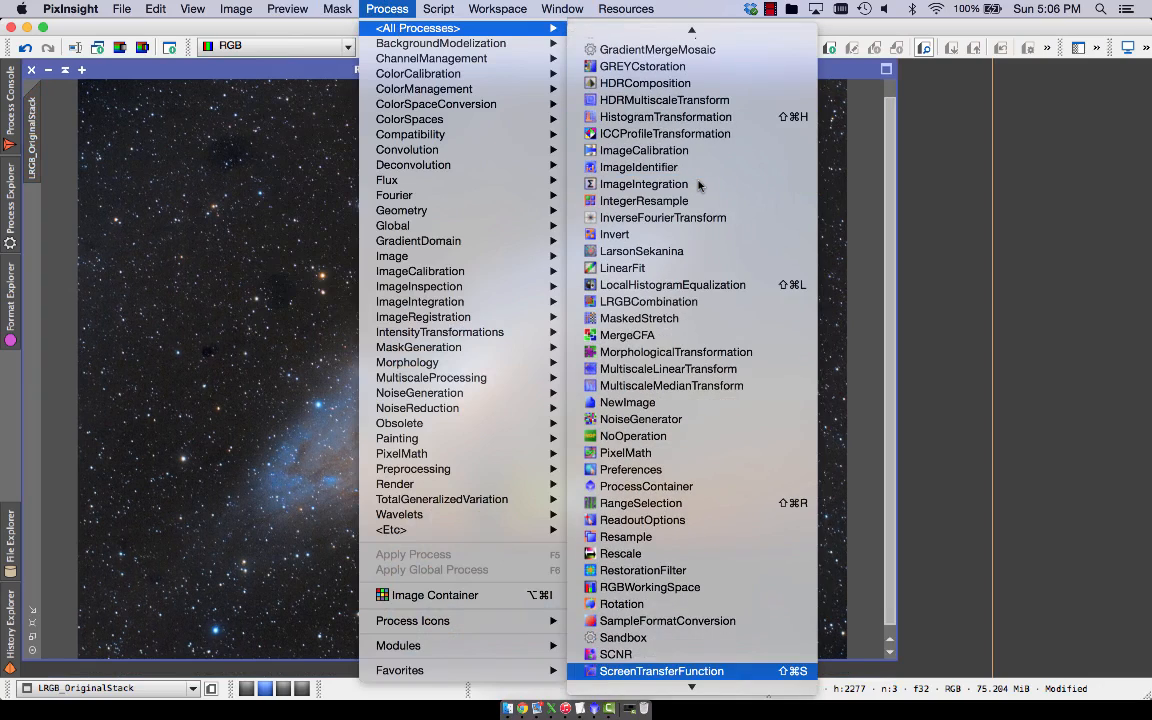
key(Down)
key(Down)
key(Down)
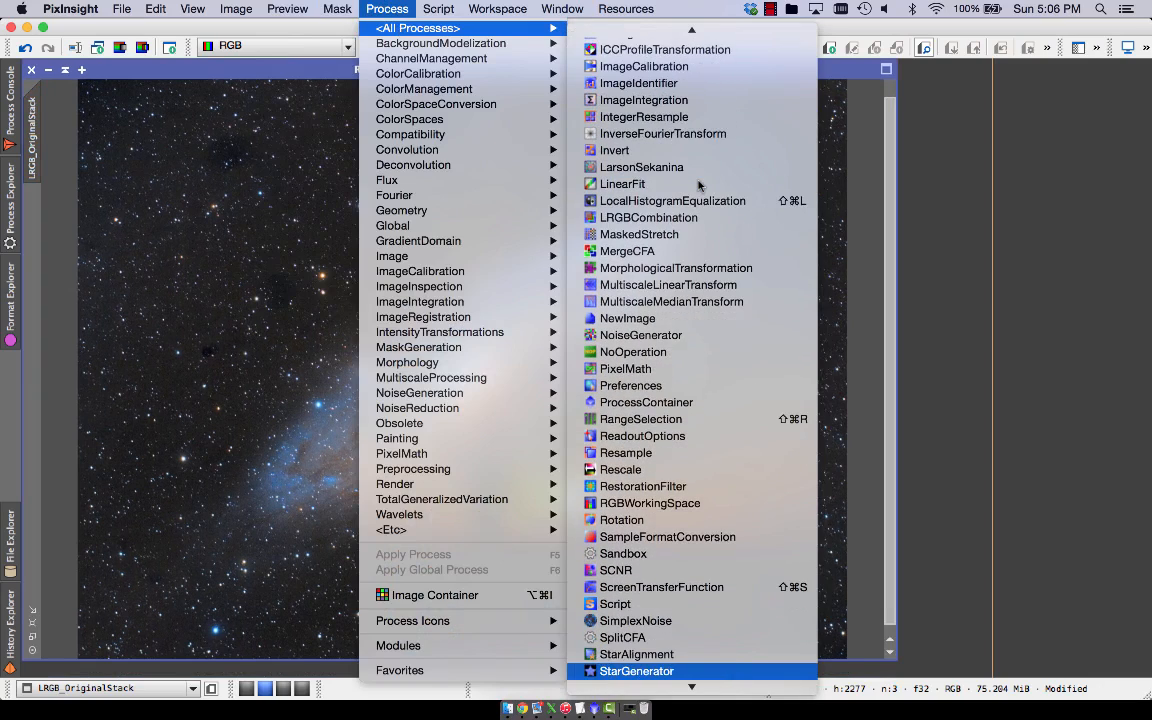
key(Return)
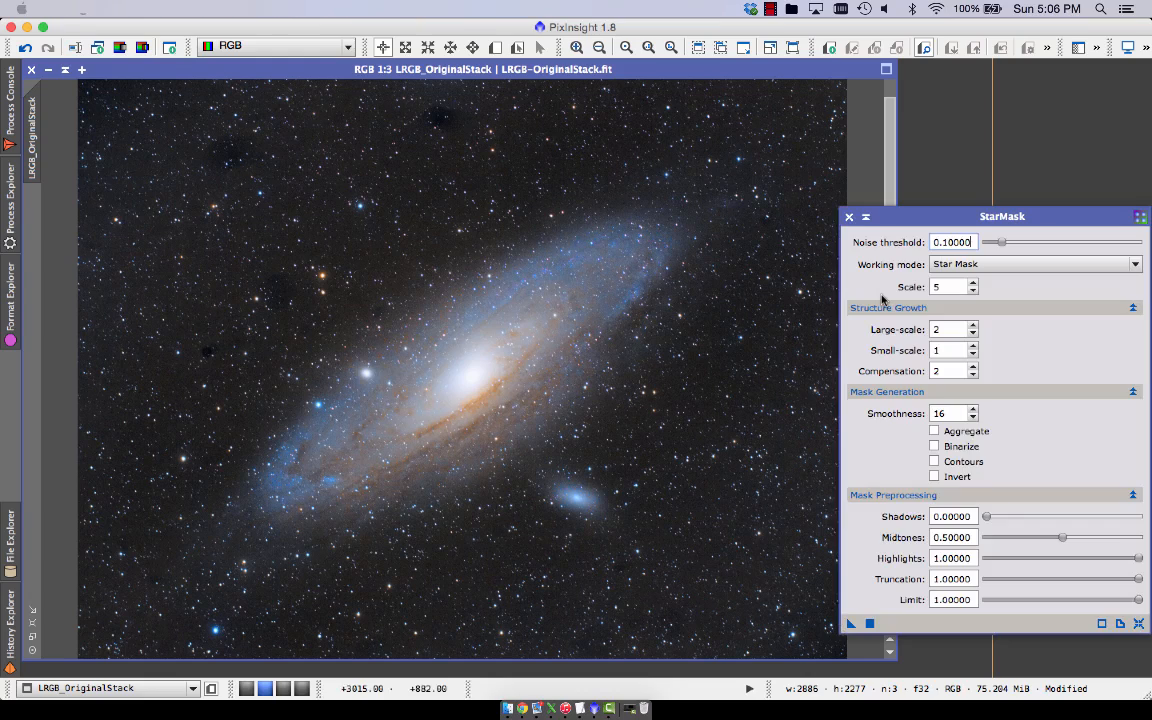
click(870, 624)
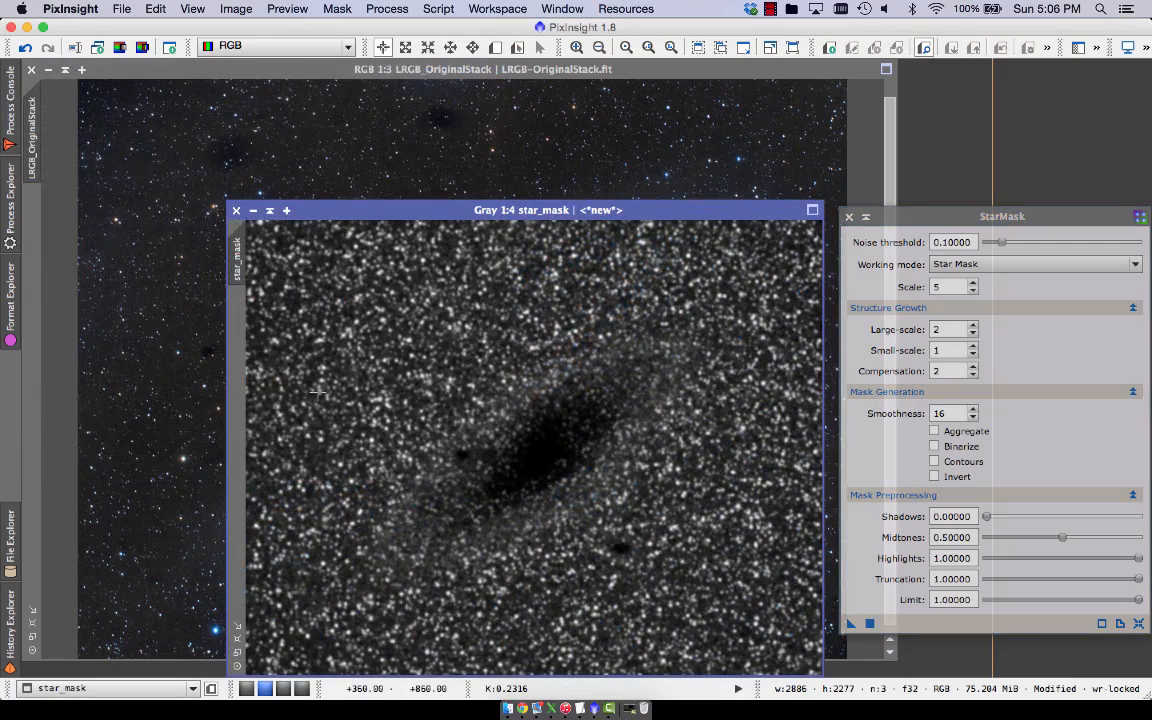
Step: Apply star_mask to the LRGB_OriginalStack image and check its coverage by toggling the mask display
drag(237, 245, 32, 205)
click(129, 265)
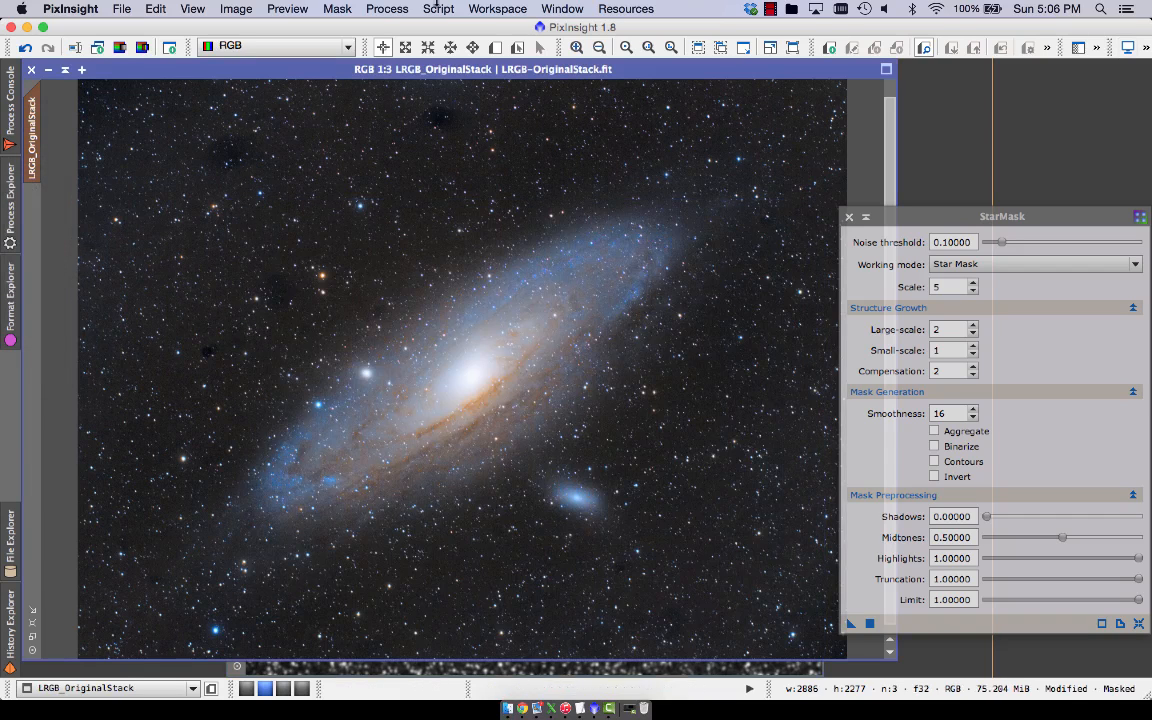
click(338, 8)
click(379, 105)
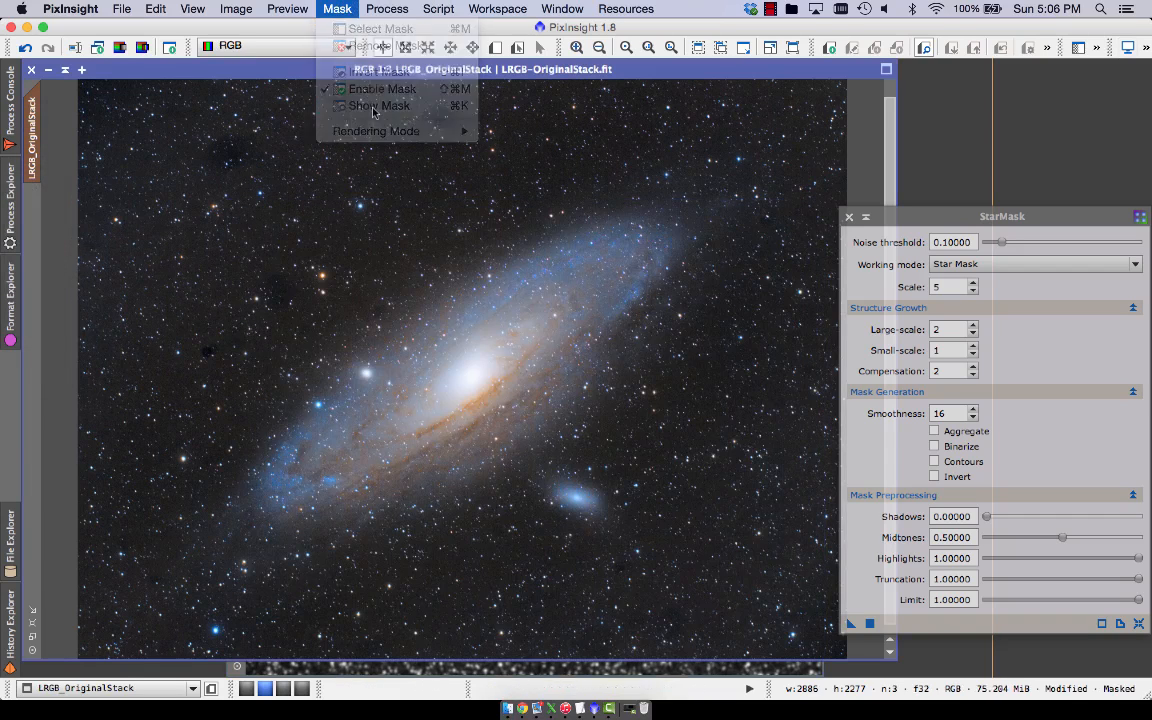
click(335, 8)
click(379, 105)
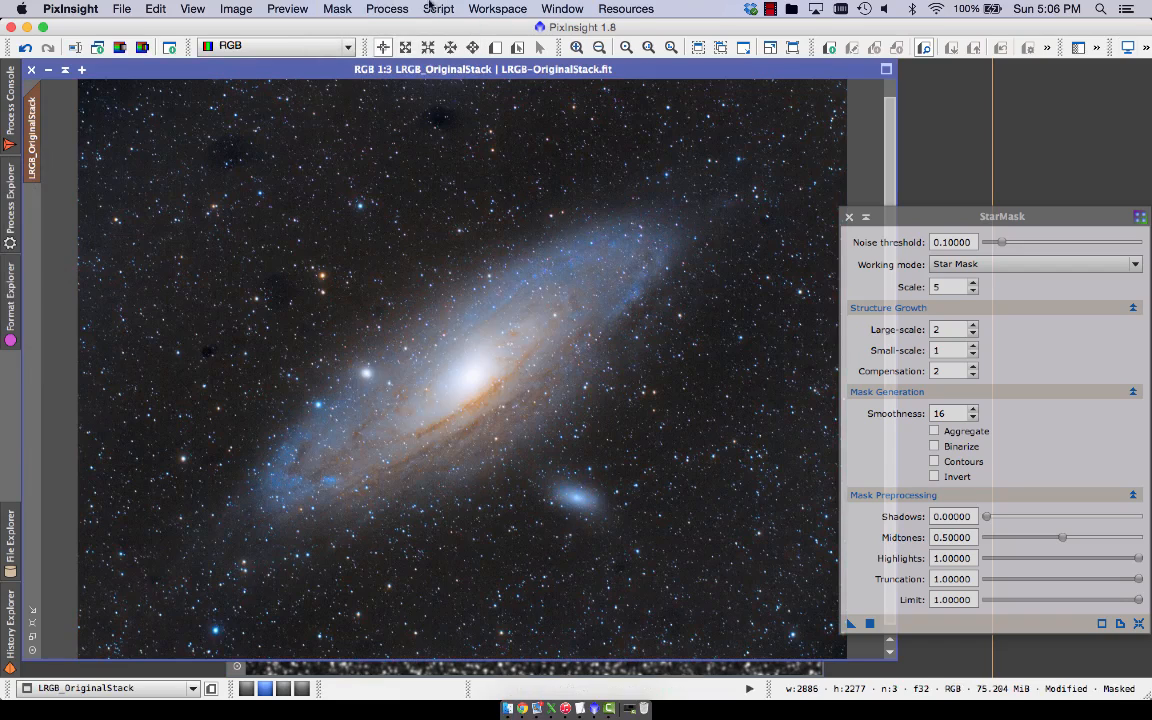
Step: Open the MorphologicalTransformation process and close StarMask
click(387, 8)
key(m)
key(Down)
key(Down)
key(Down)
key(Up)
key(Return)
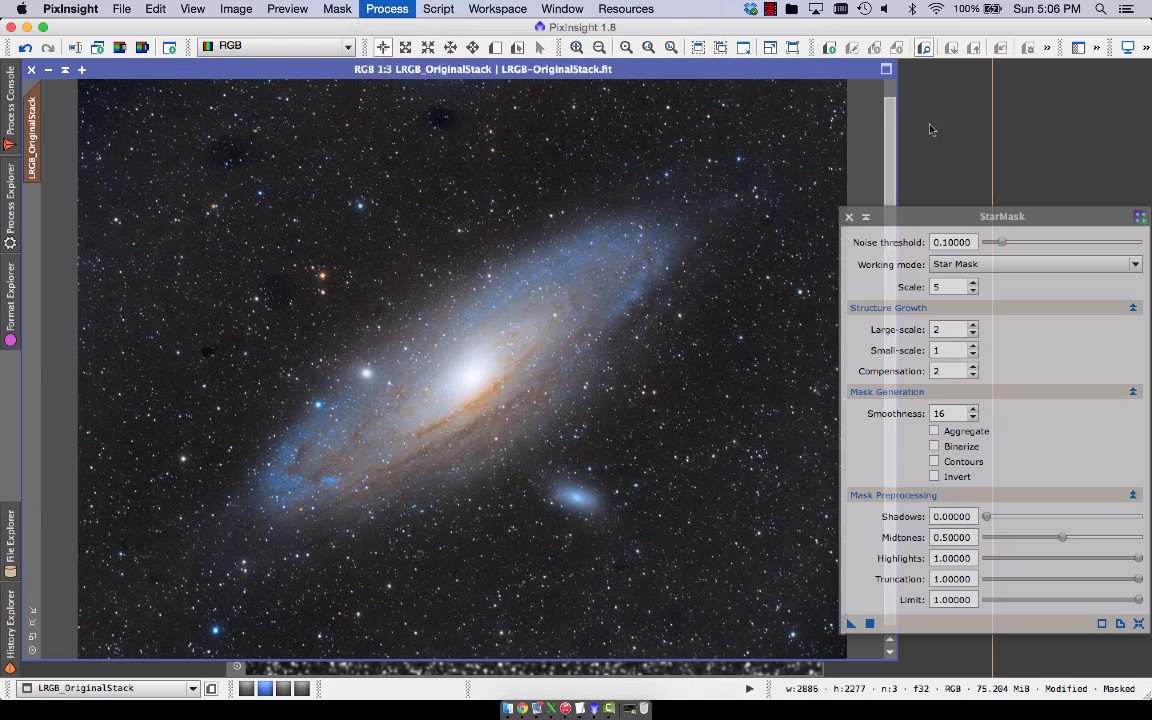
click(850, 219)
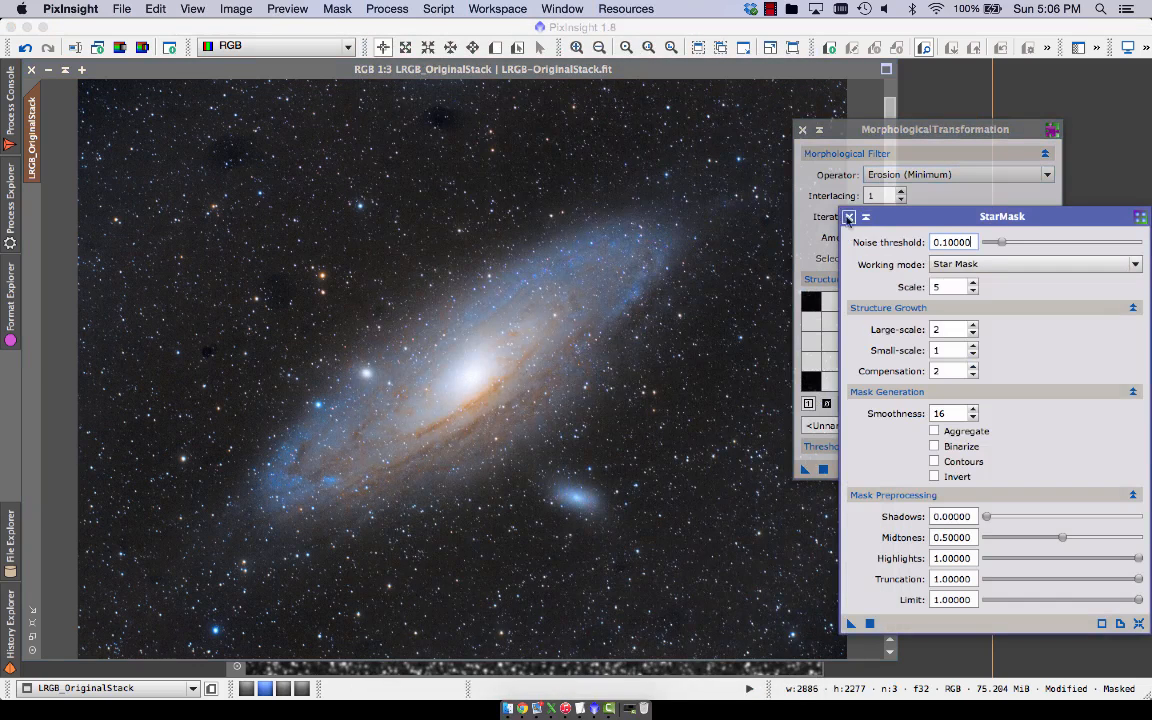
click(848, 217)
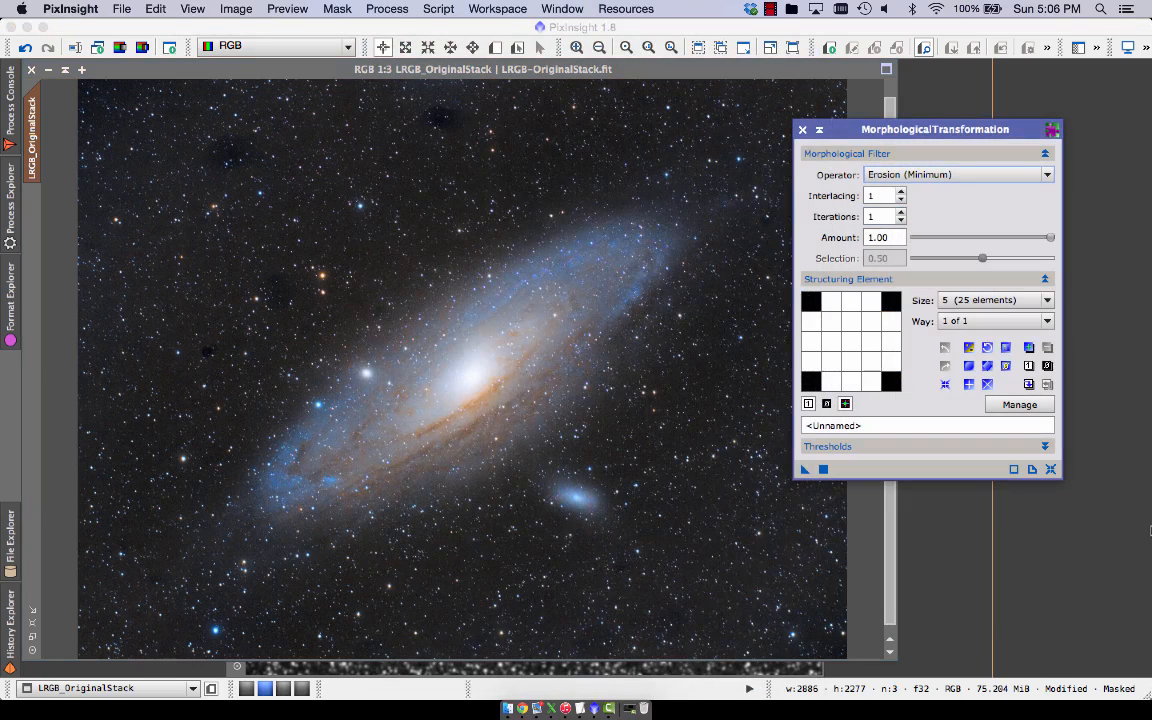
Step: Reset the morphological transformation and set a circular structuring element of size 5 (25 elements)
click(1051, 469)
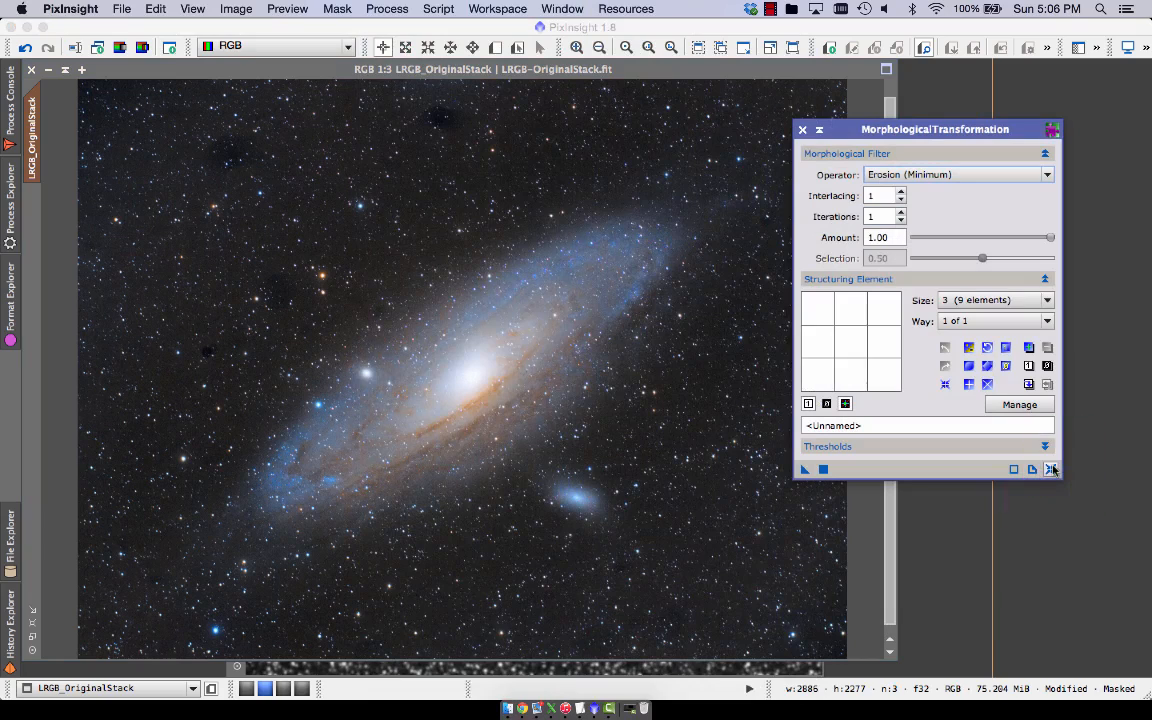
click(965, 300)
click(953, 328)
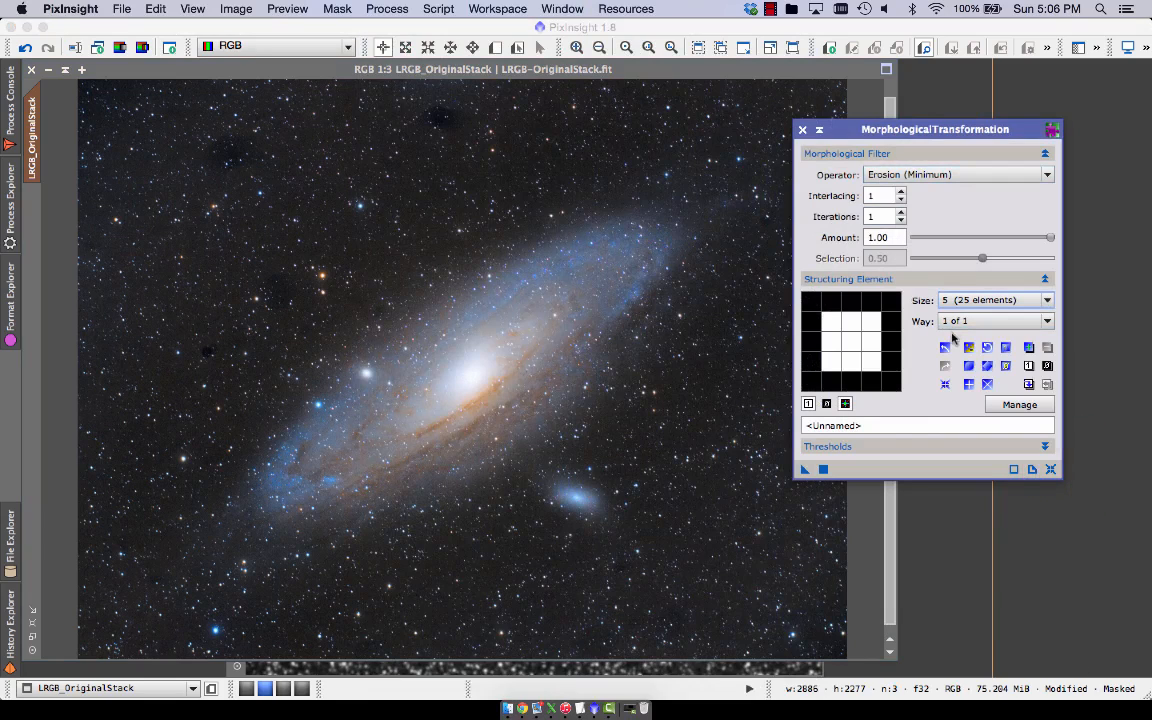
click(969, 366)
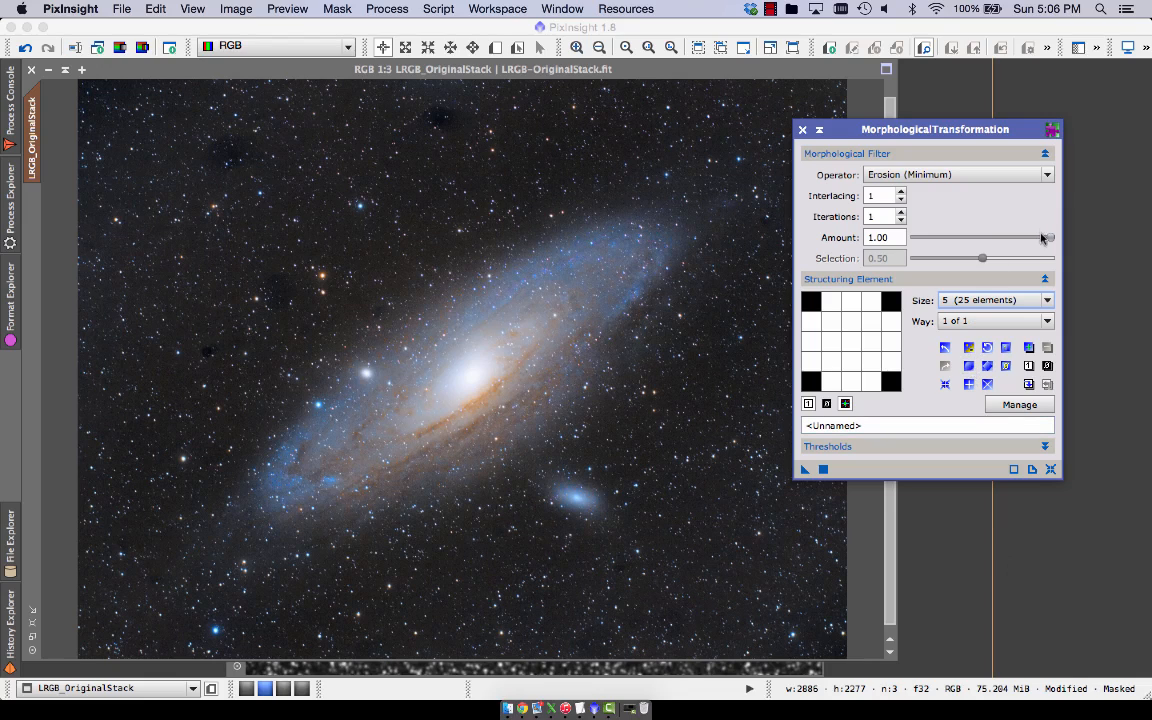
Step: Try the erosion at amount 0.49 on the star-masked image, compare before and after, and undo it
drag(1052, 239, 983, 239)
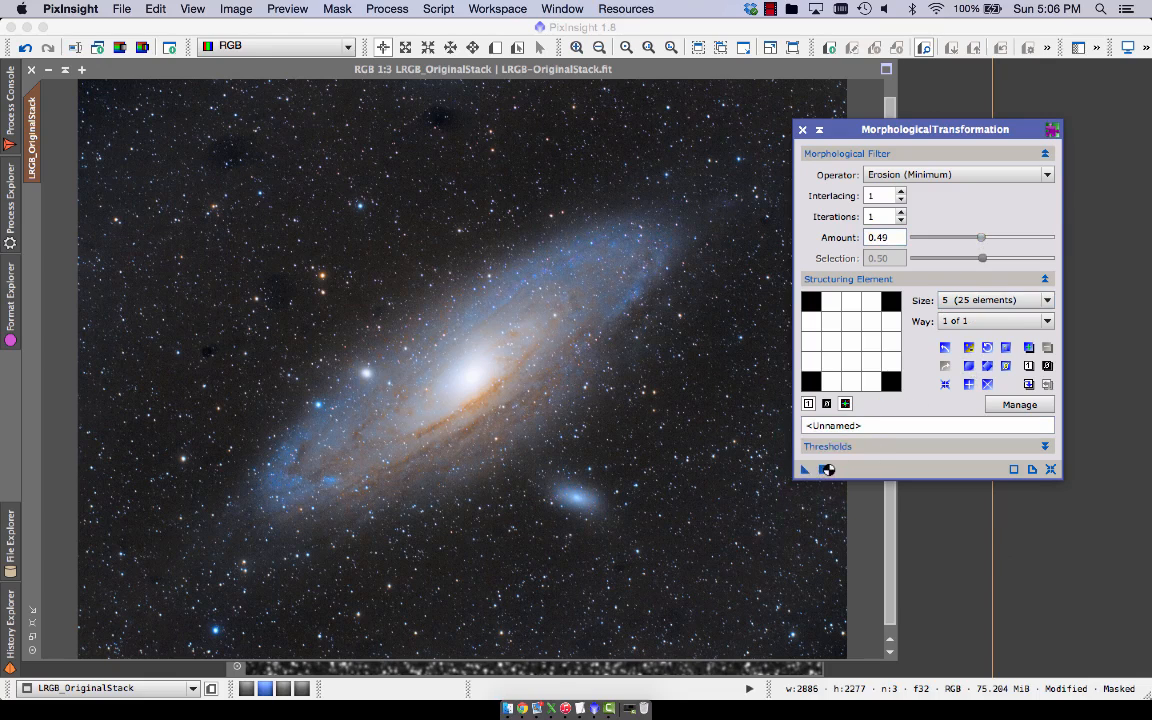
click(824, 469)
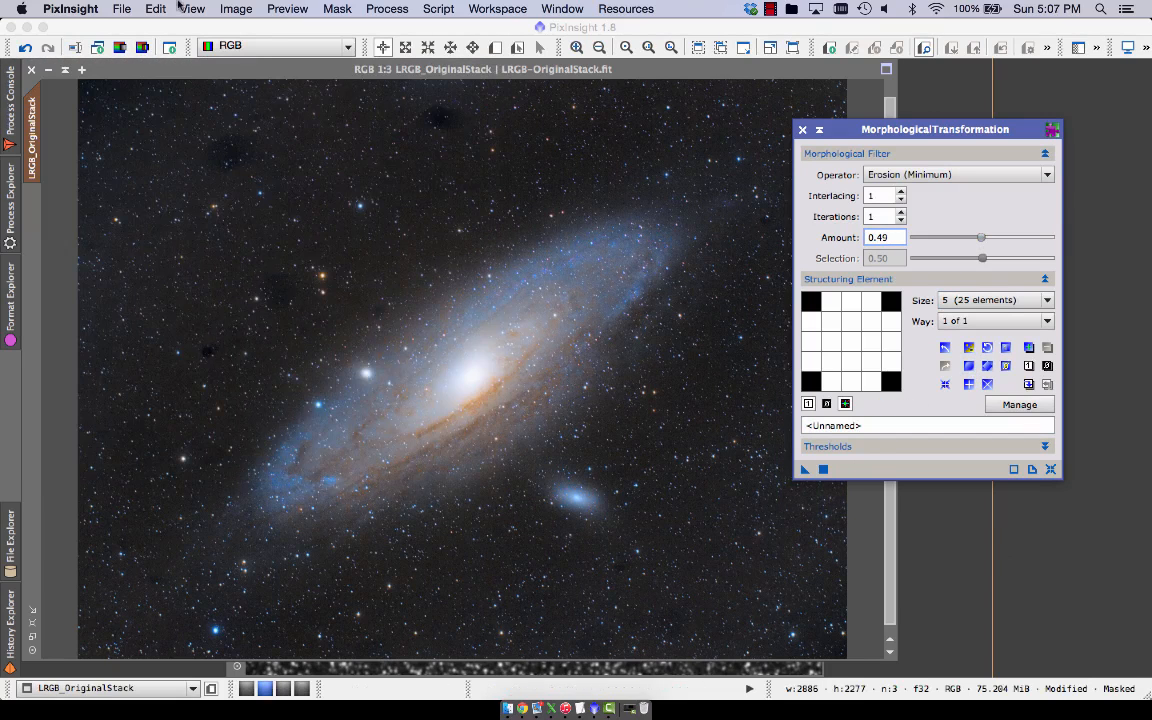
click(25, 48)
click(47, 48)
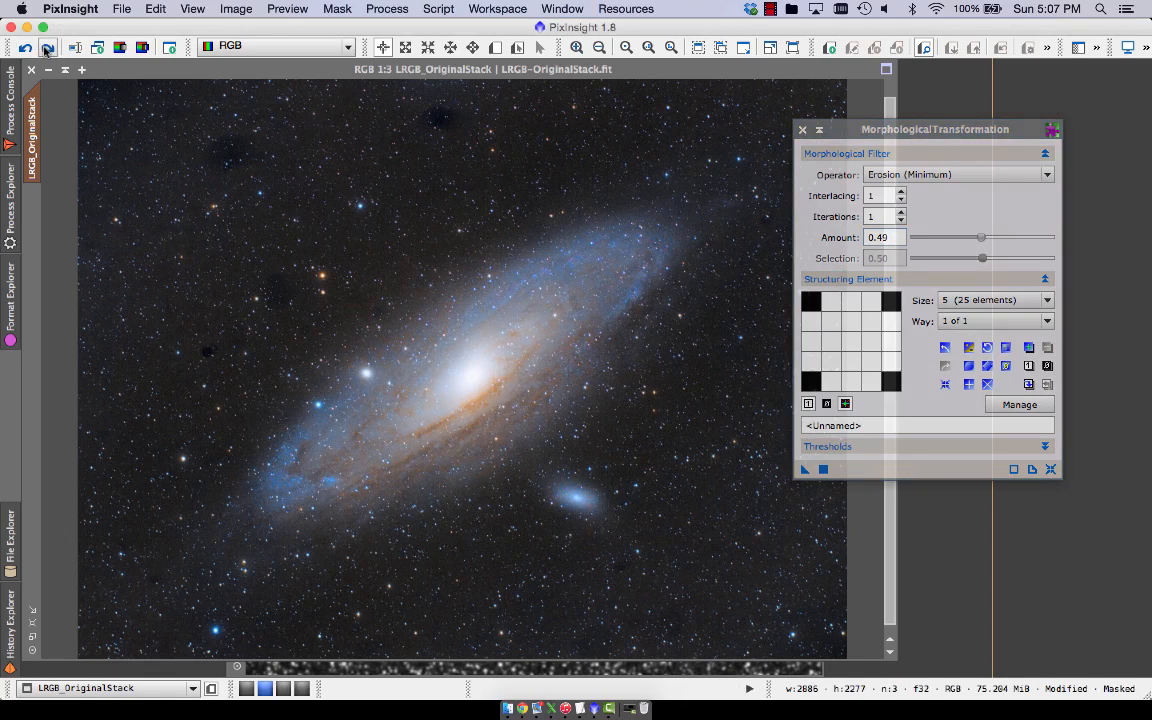
click(25, 48)
click(46, 48)
click(25, 48)
Step: Apply the erosion to the star-masked image at amount 0.30 and remove the star mask
drag(983, 239, 957, 239)
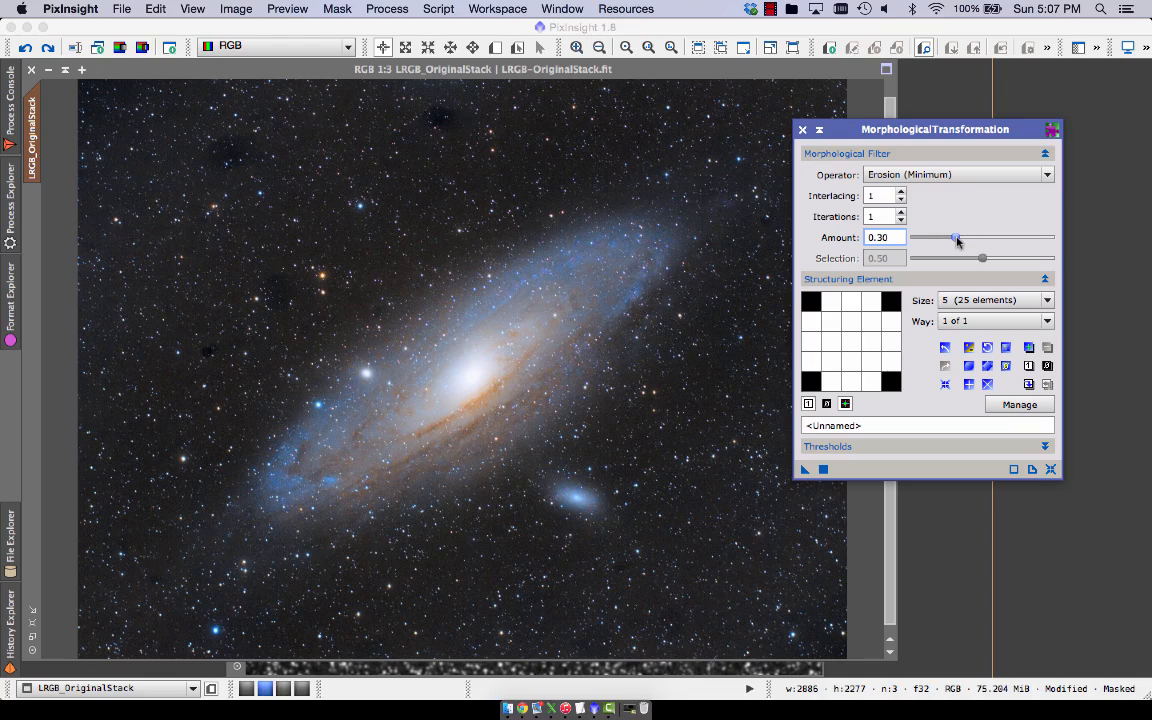
click(823, 469)
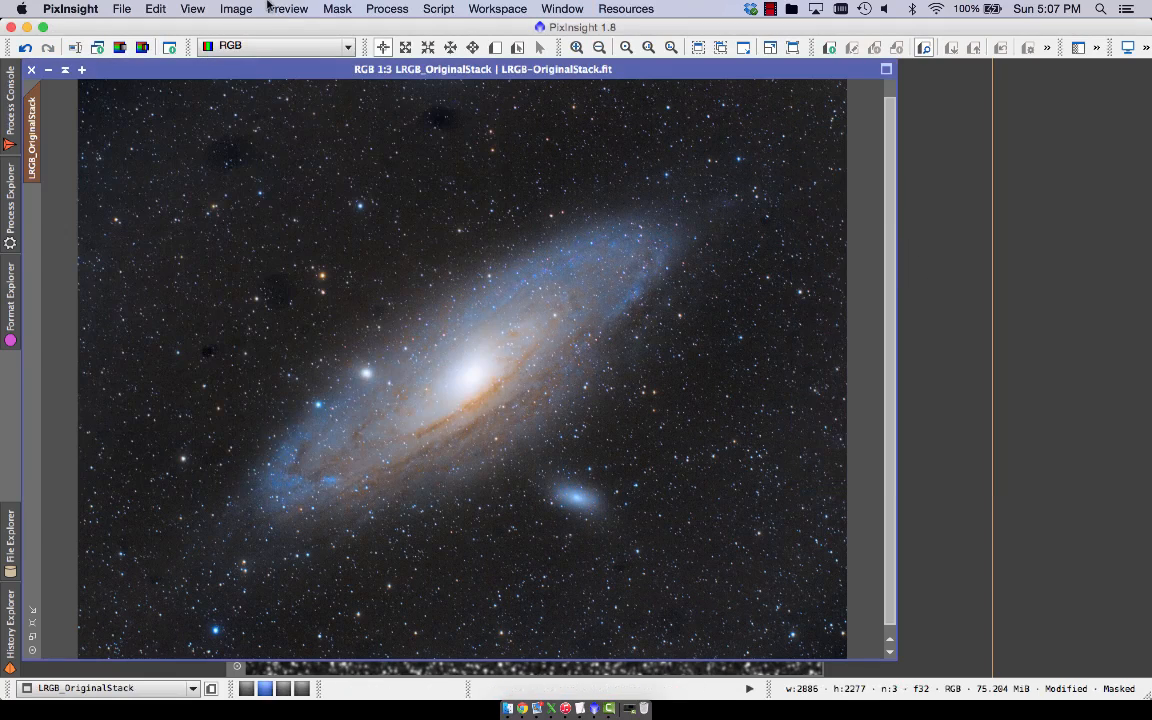
click(338, 8)
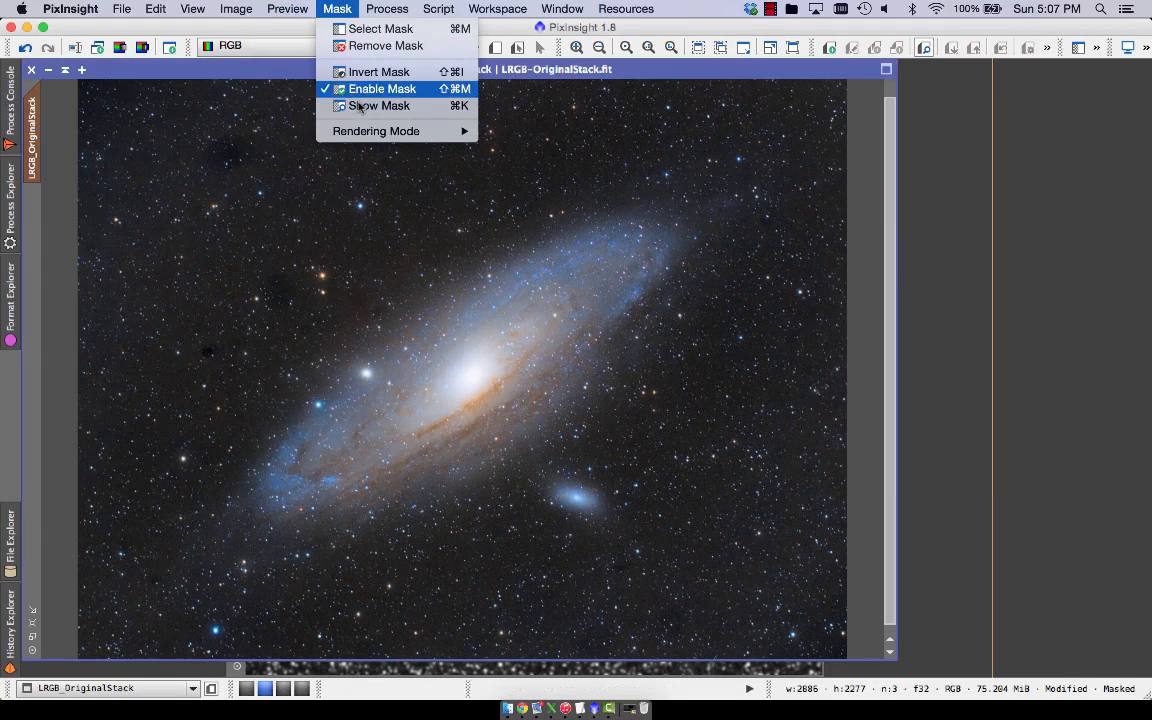
click(387, 47)
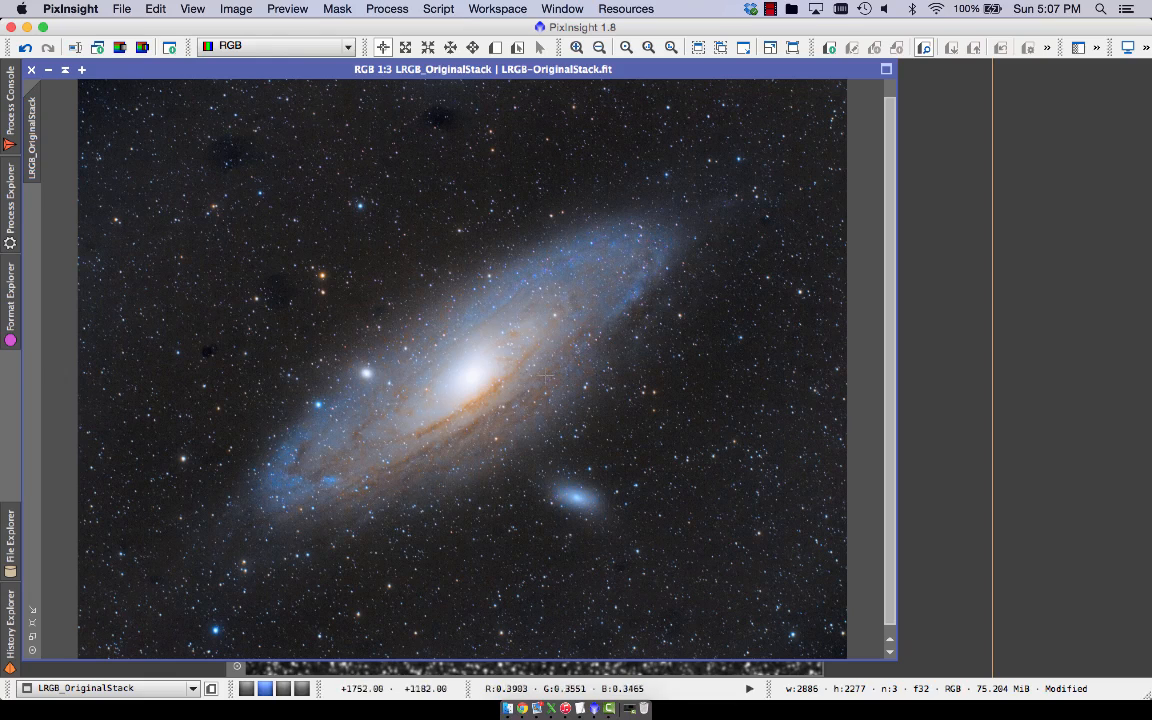
Step: Select range_mask as the new mask for the galaxy image
click(337, 8)
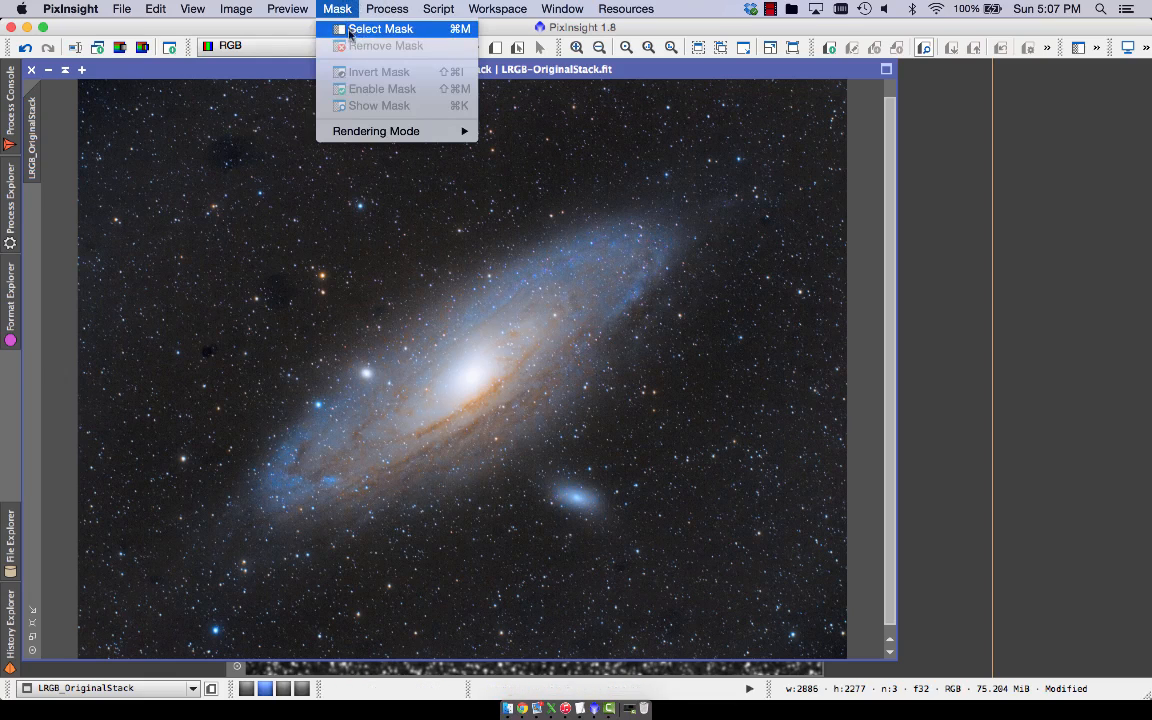
click(345, 28)
click(575, 344)
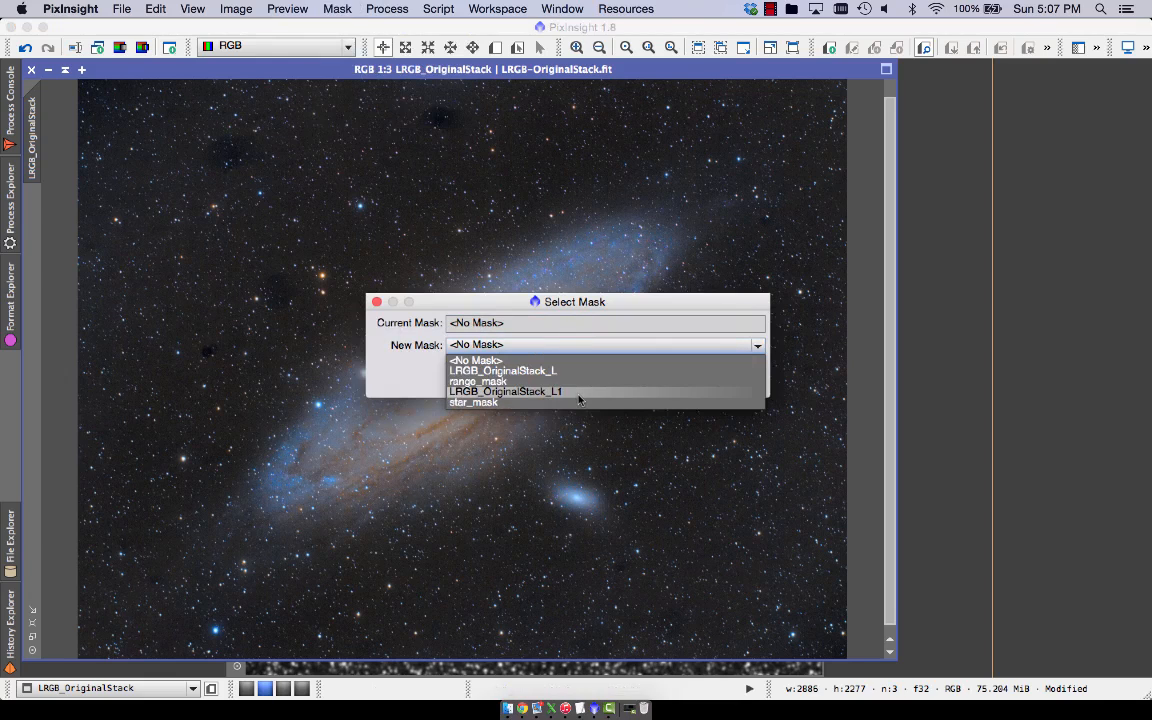
click(590, 392)
click(652, 383)
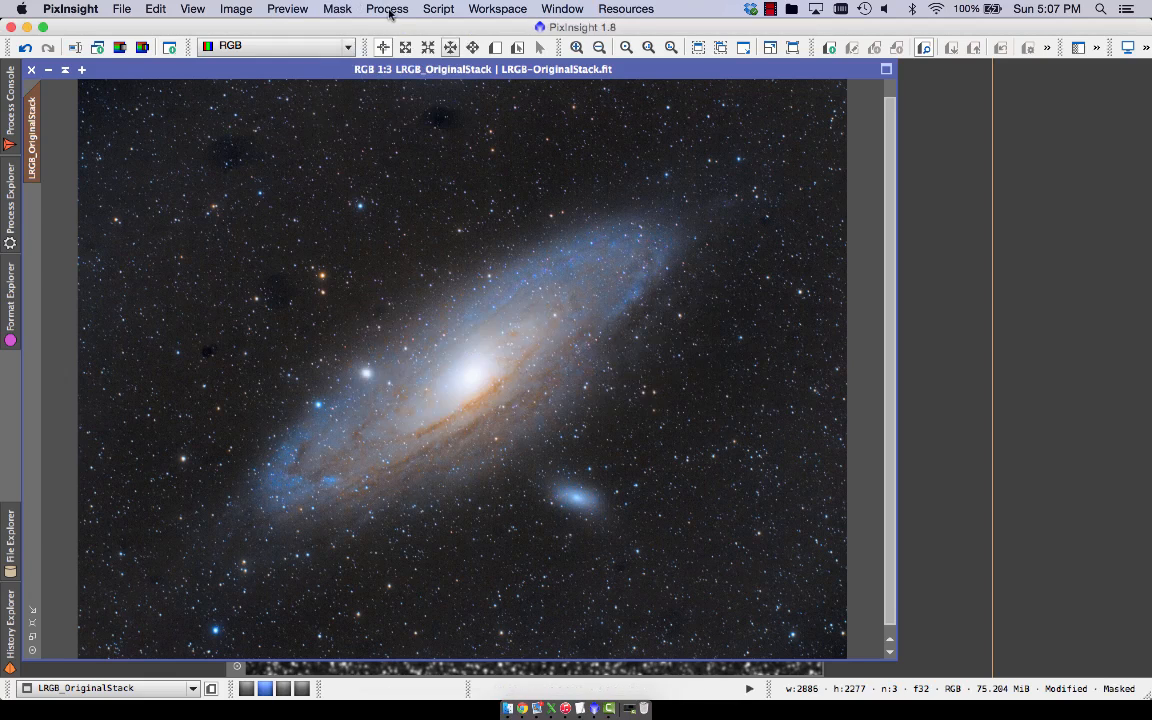
Step: Open the LocalHistogramEqualization process and start its real-time preview on the masked galaxy image
click(385, 9)
mouse_move(412, 36)
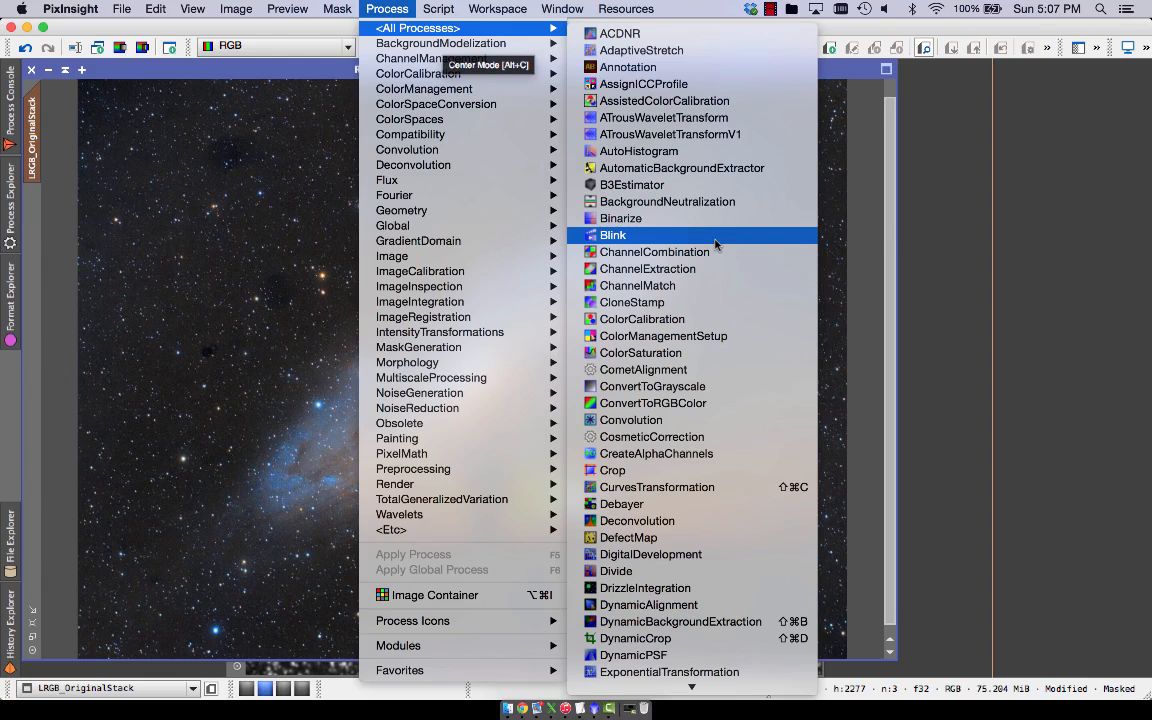
key(l)
key(Down)
key(Down)
key(Down)
key(Up)
key(Return)
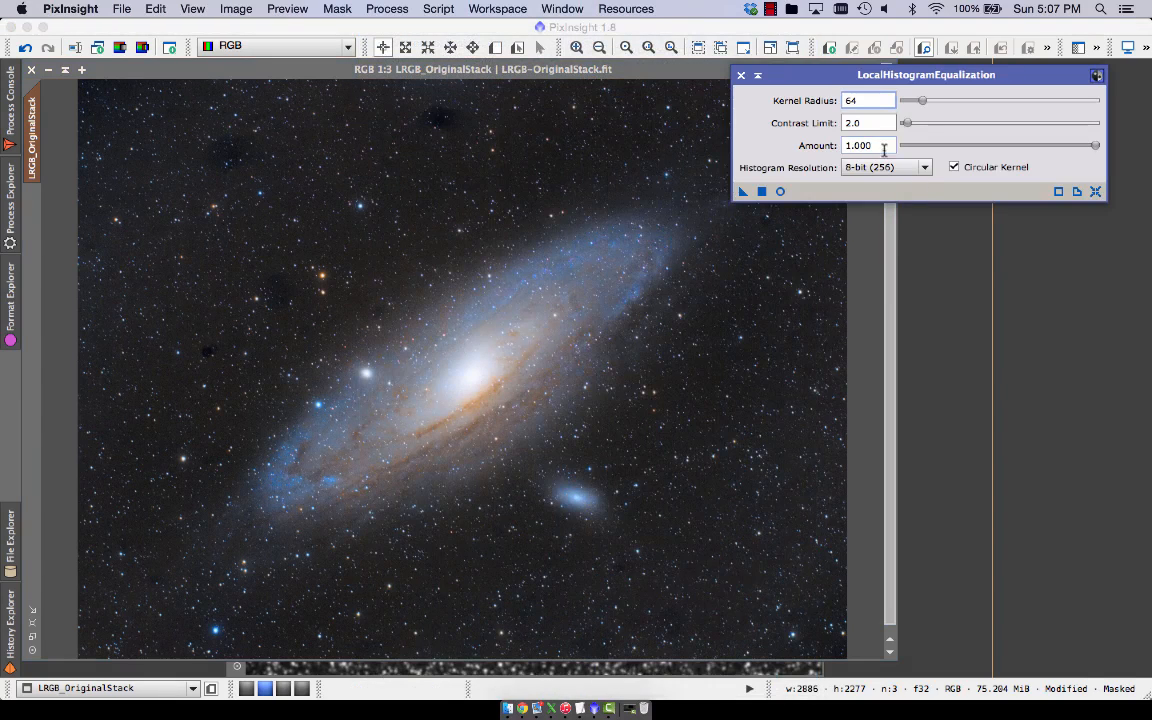
click(823, 230)
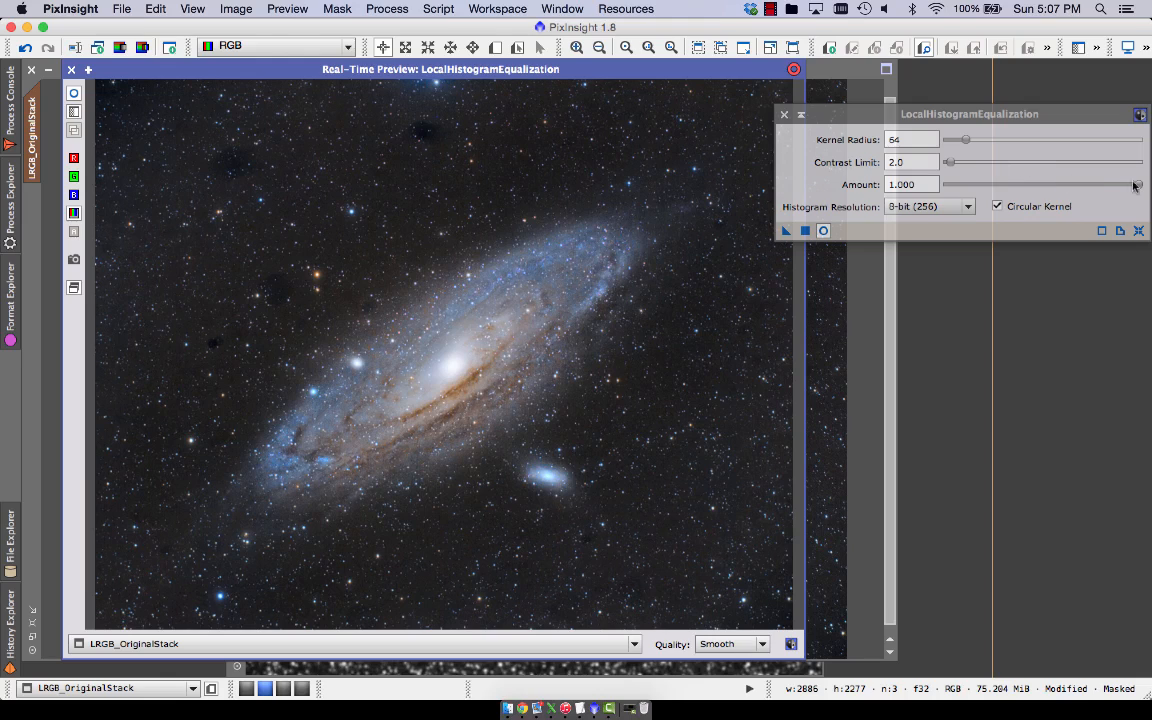
Step: Set the local histogram equalization amount to 0.270 while comparing in the preview, close the preview and apply the process to the image
drag(1140, 185, 978, 205)
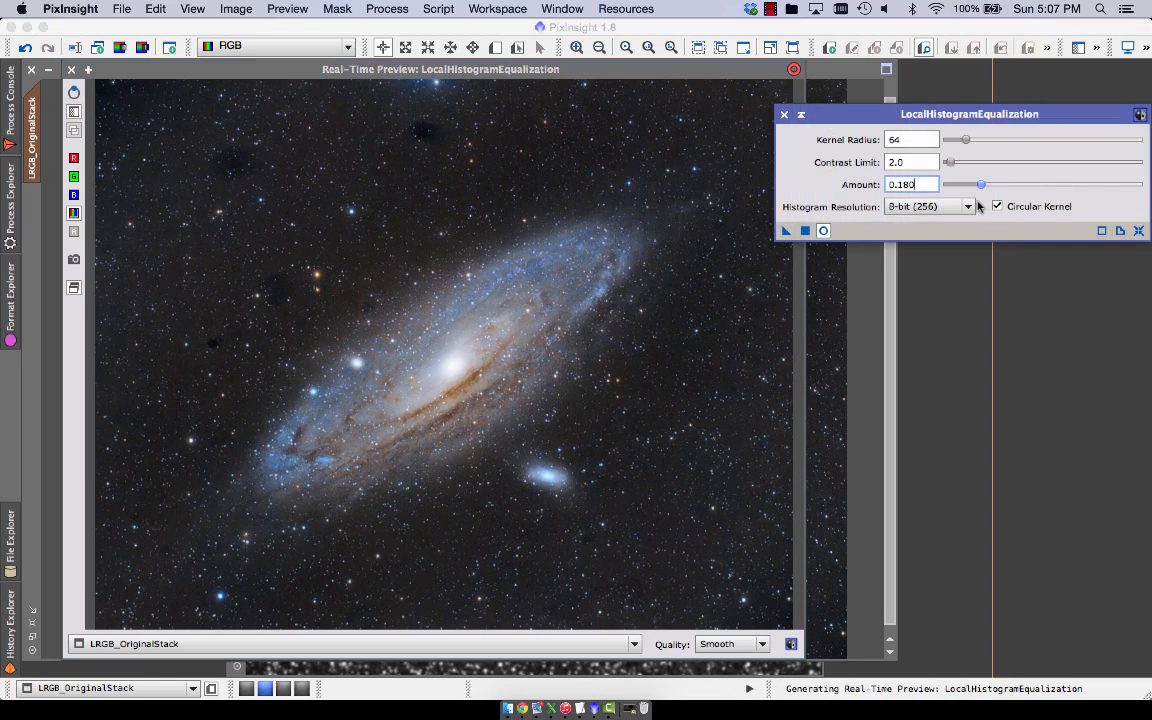
click(75, 92)
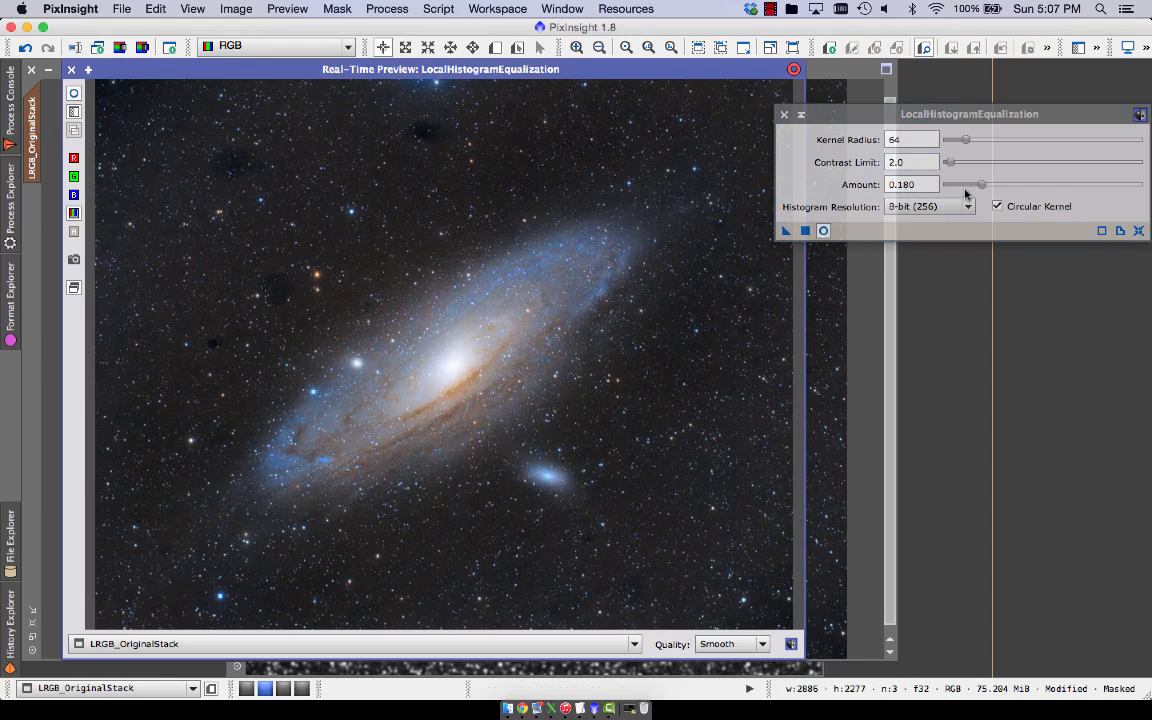
drag(979, 188, 999, 185)
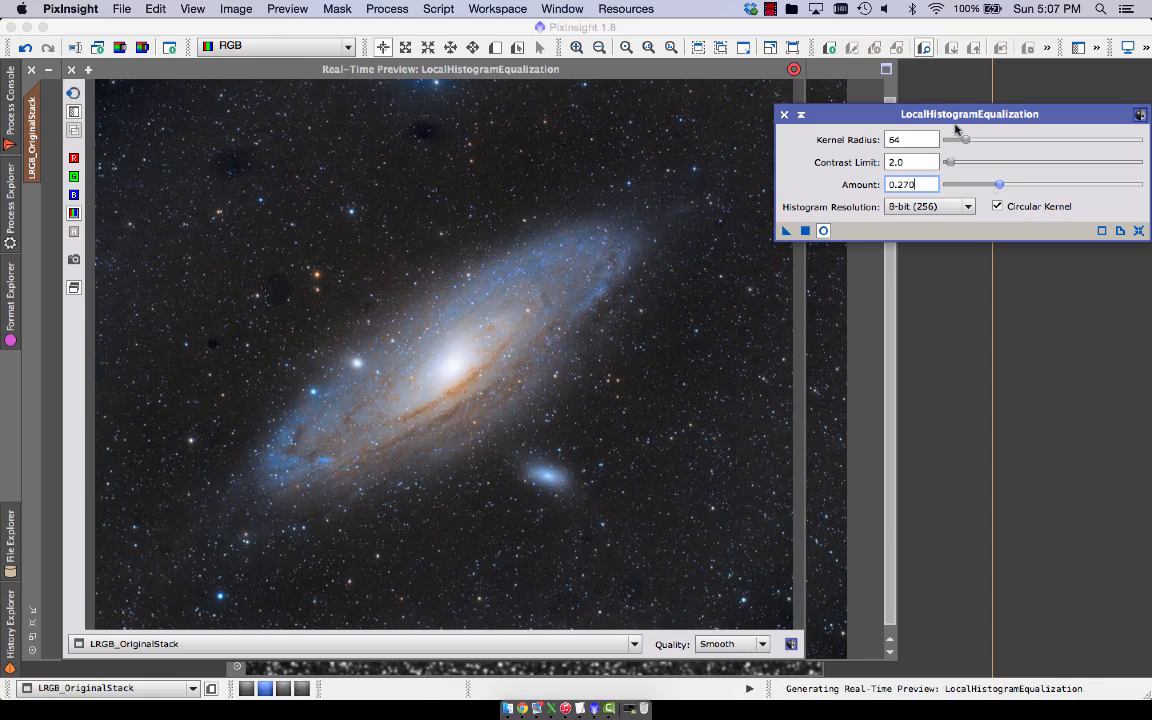
click(74, 96)
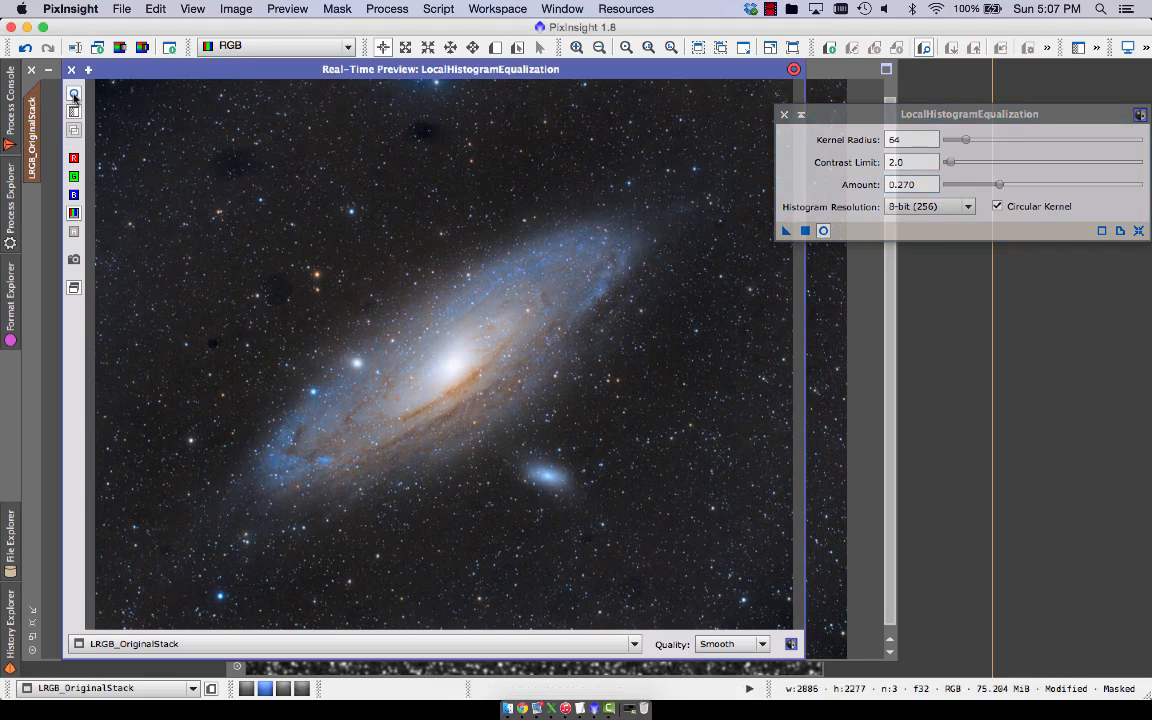
click(70, 70)
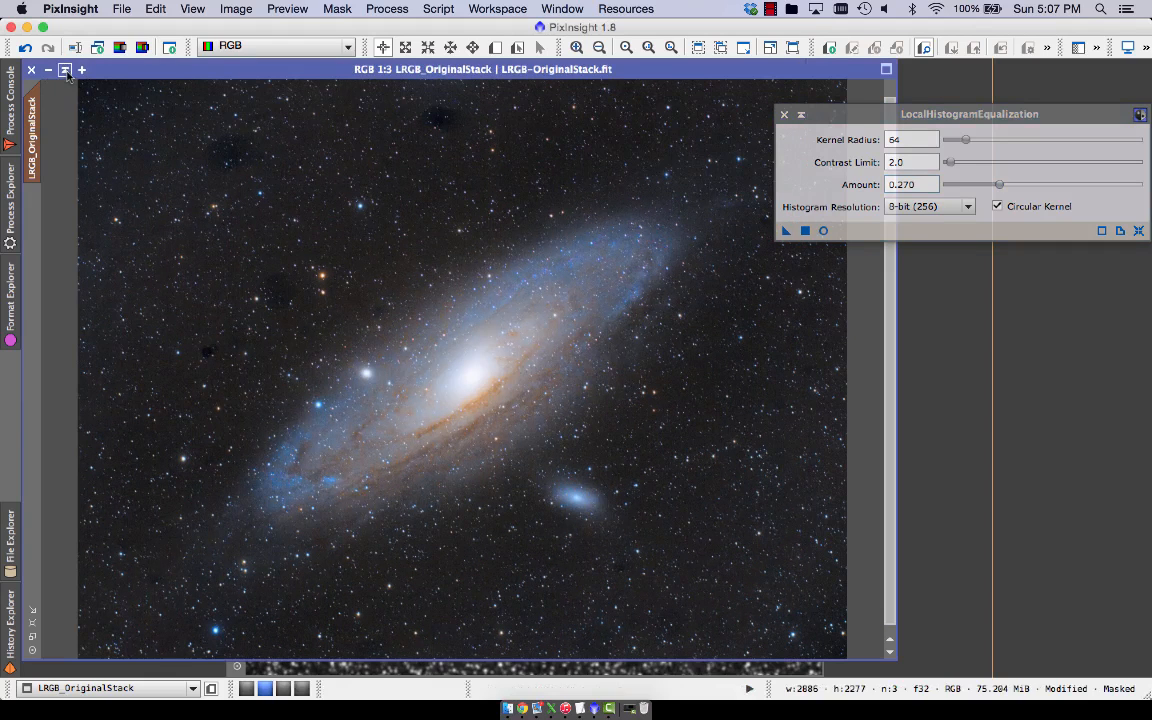
drag(786, 230, 812, 233)
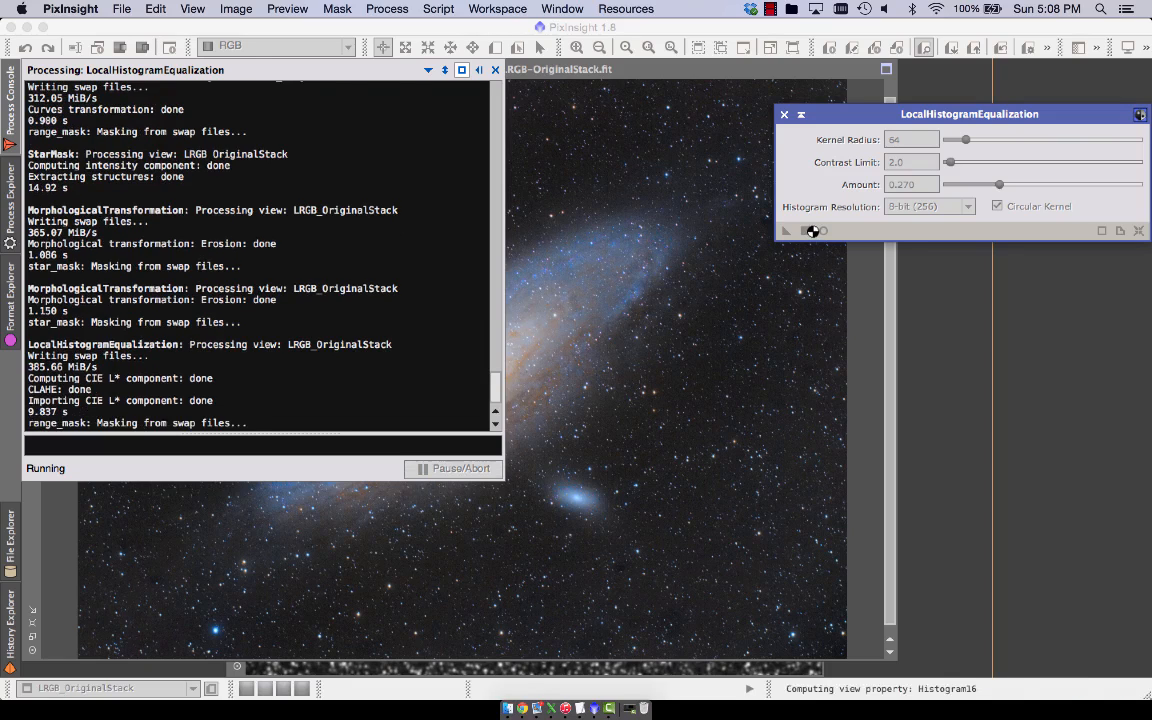
Step: Open the reference image M31-PIFTW.jpg and place it beside the processed galaxy image to compare the two
click(598, 47)
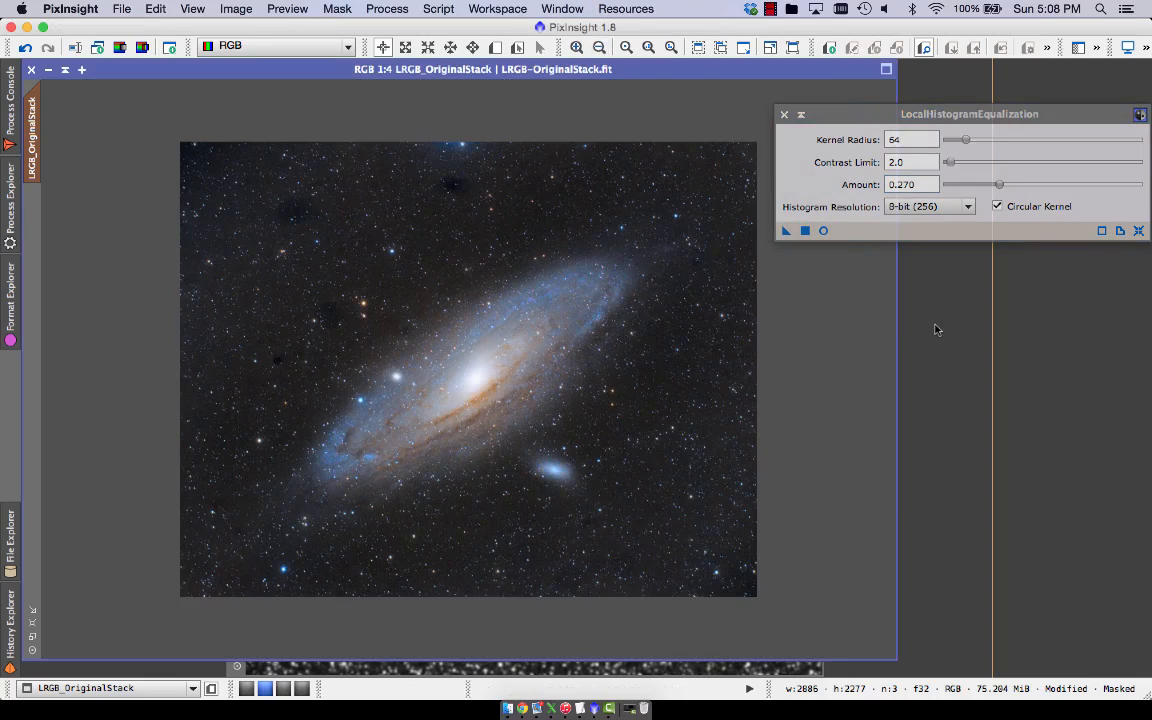
key(super+o)
click(757, 155)
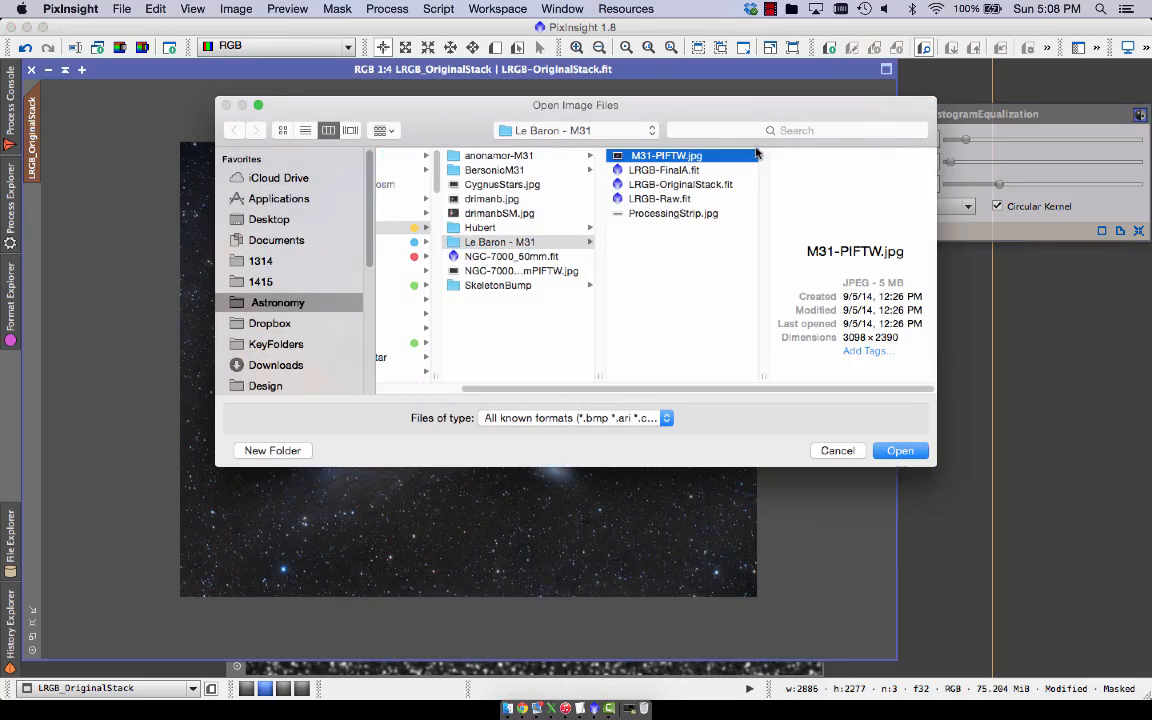
double_click(759, 154)
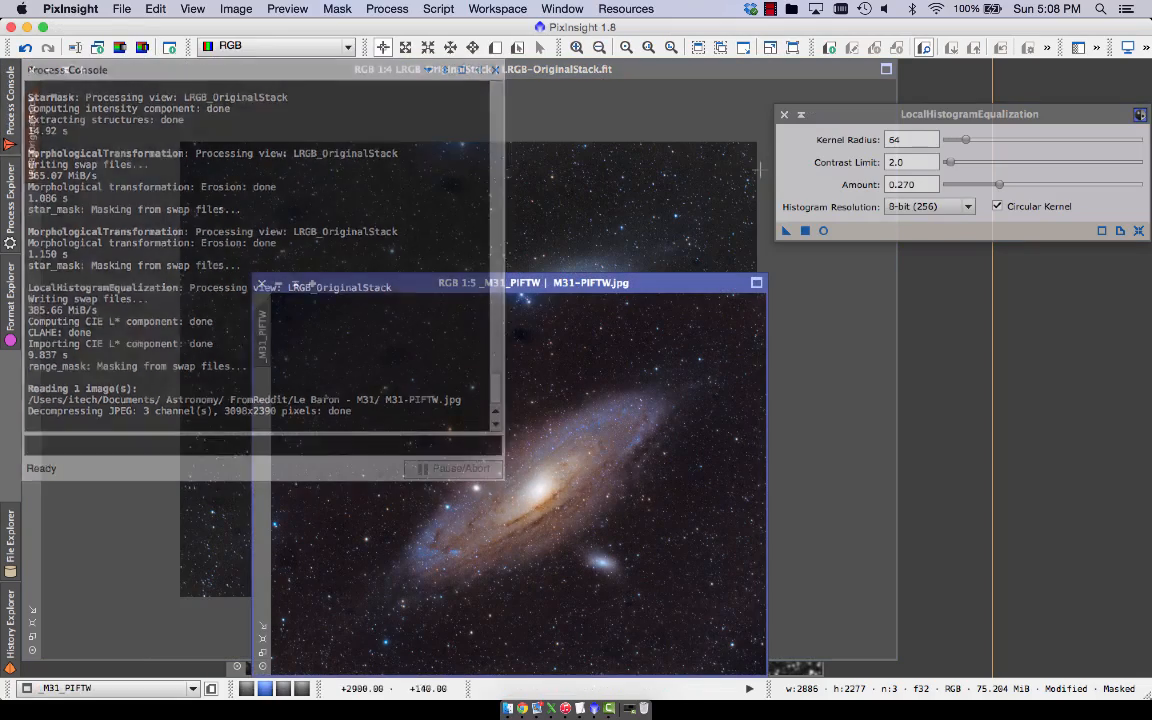
drag(540, 282, 722, 268)
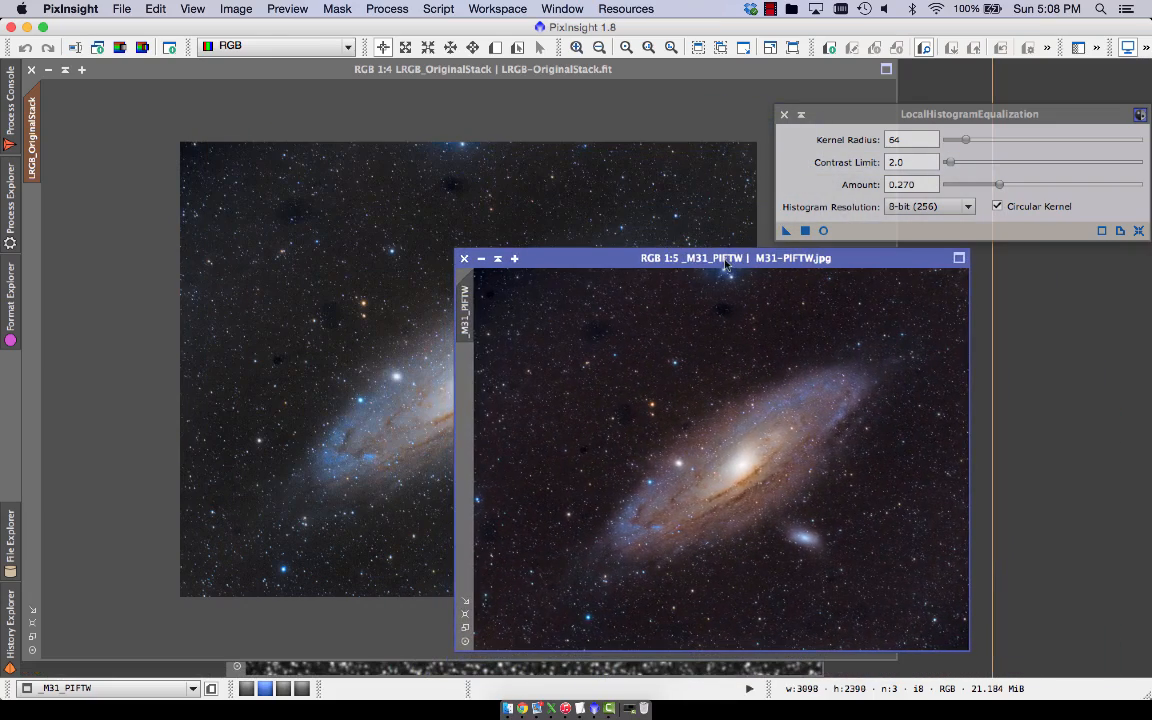
Step: Return to the processed galaxy image and display the processing history of the LRGB_OriginalStack view
click(90, 603)
click(10, 625)
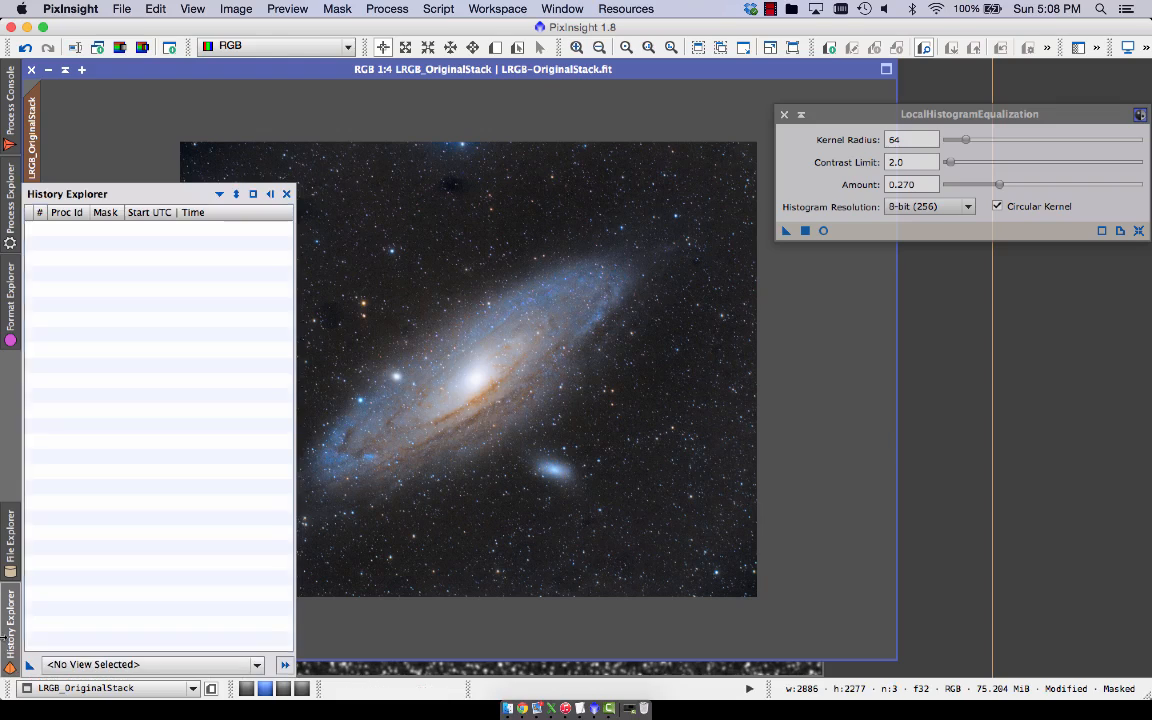
click(85, 664)
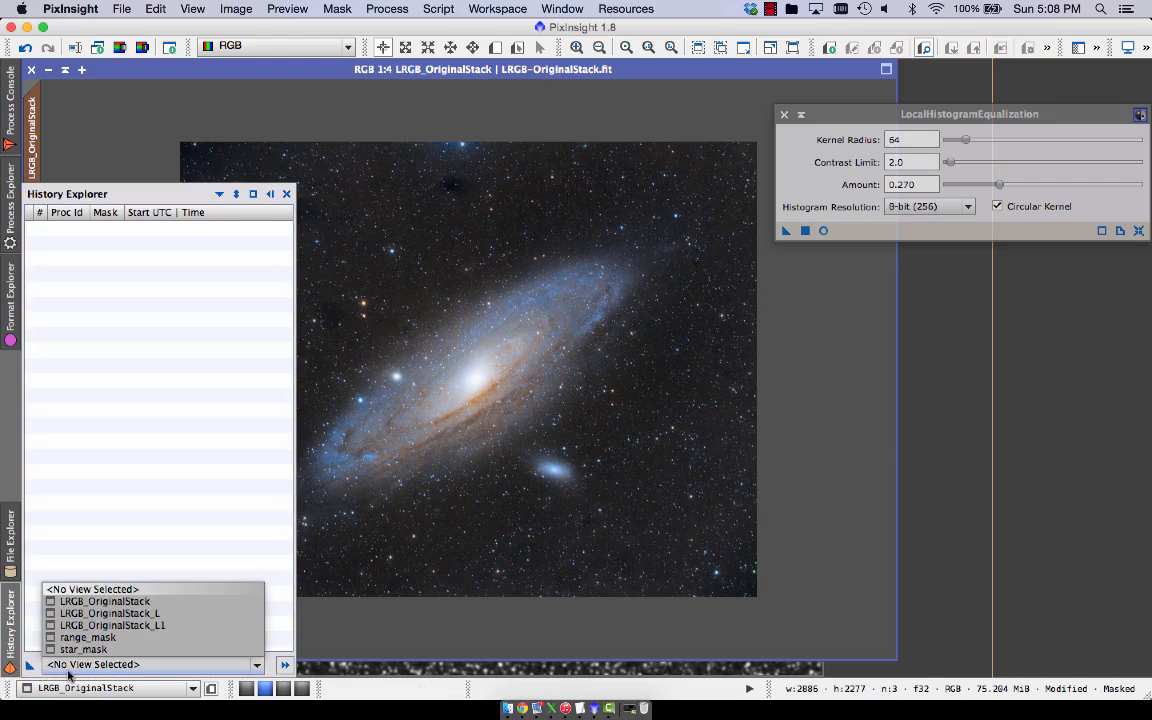
click(104, 601)
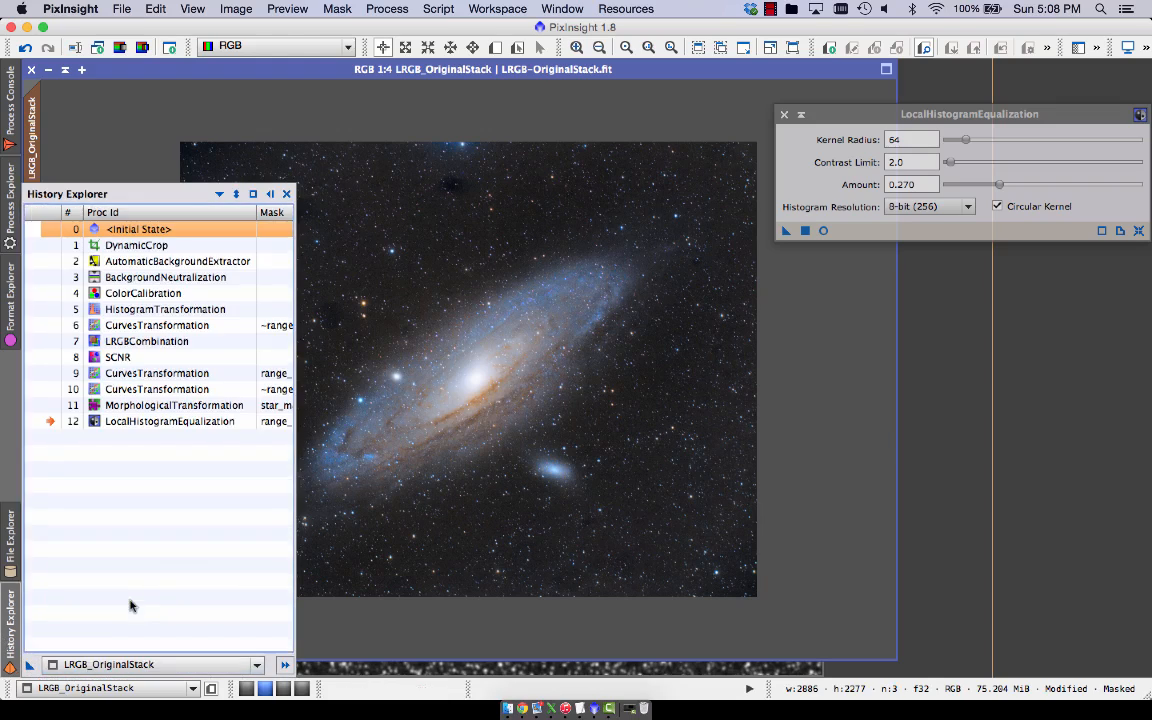
Step: Review the image at history states 6 (CurvesTransformation) and 7 (LRGBCombination), then restore state 12 (LocalHistogramEqualization) and inspect it at 1:3
click(46, 329)
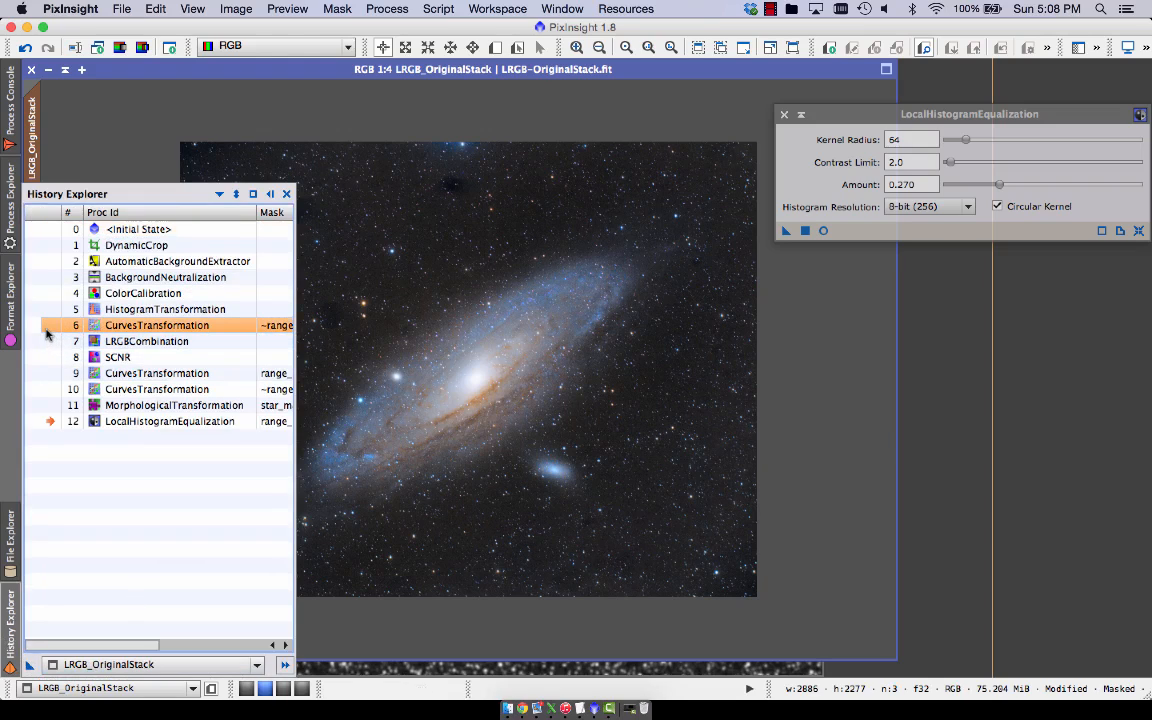
click(46, 327)
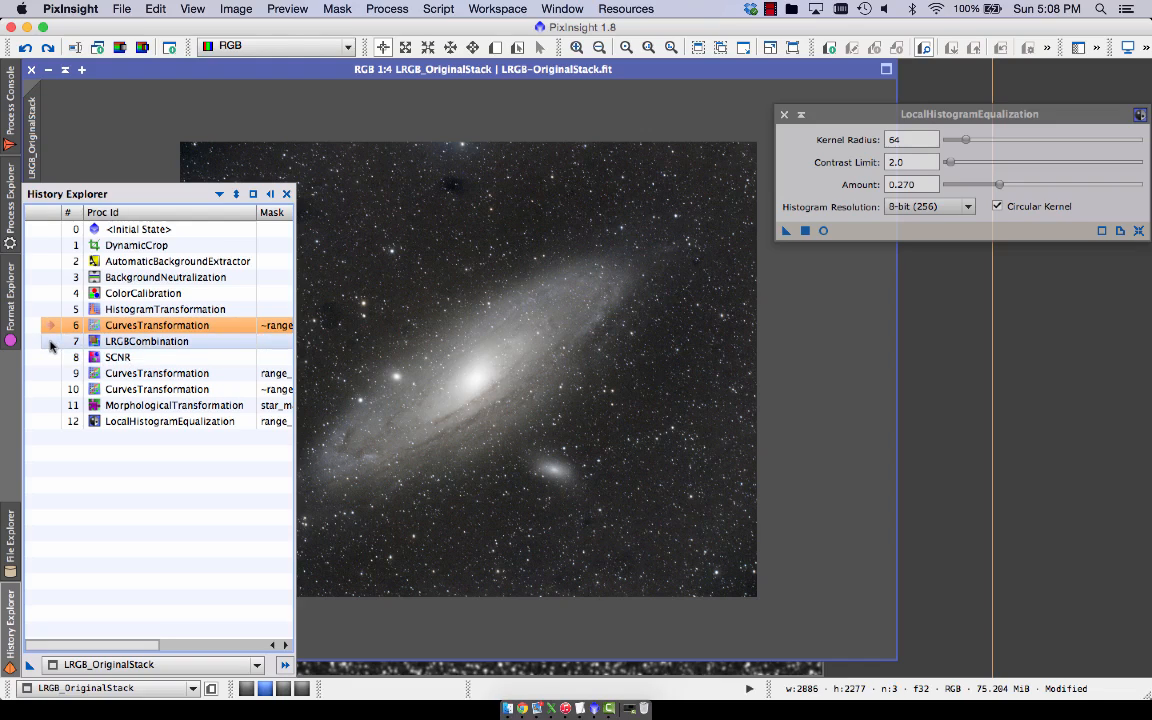
click(51, 344)
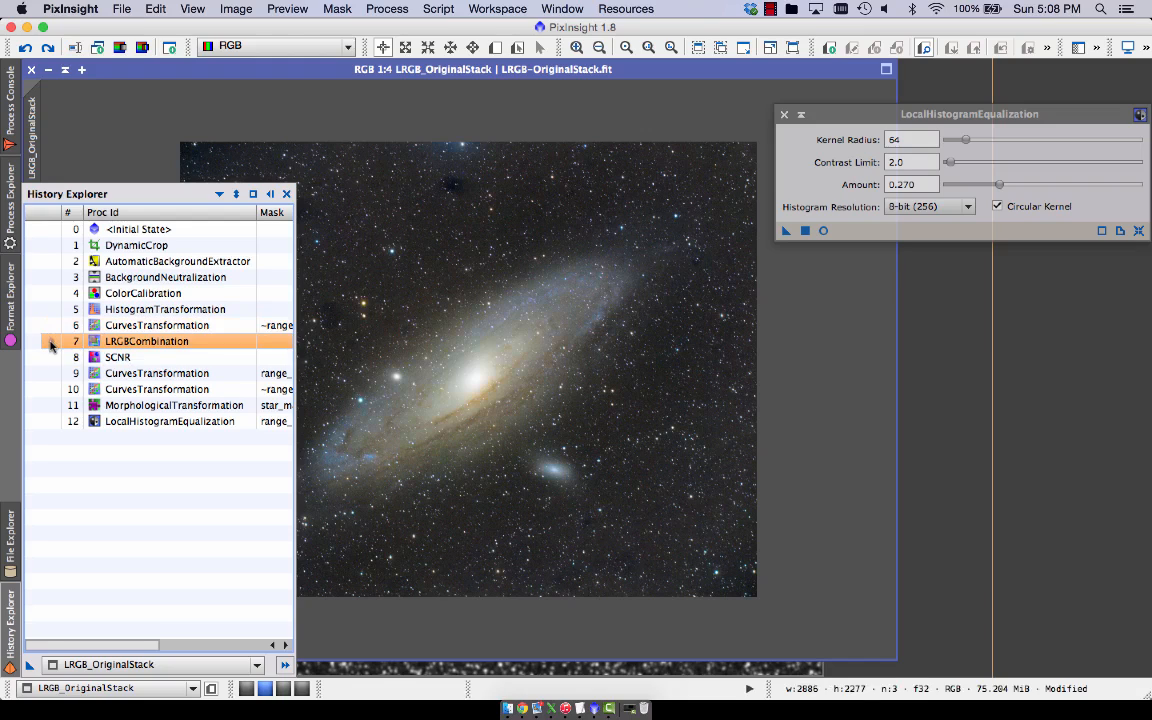
click(48, 421)
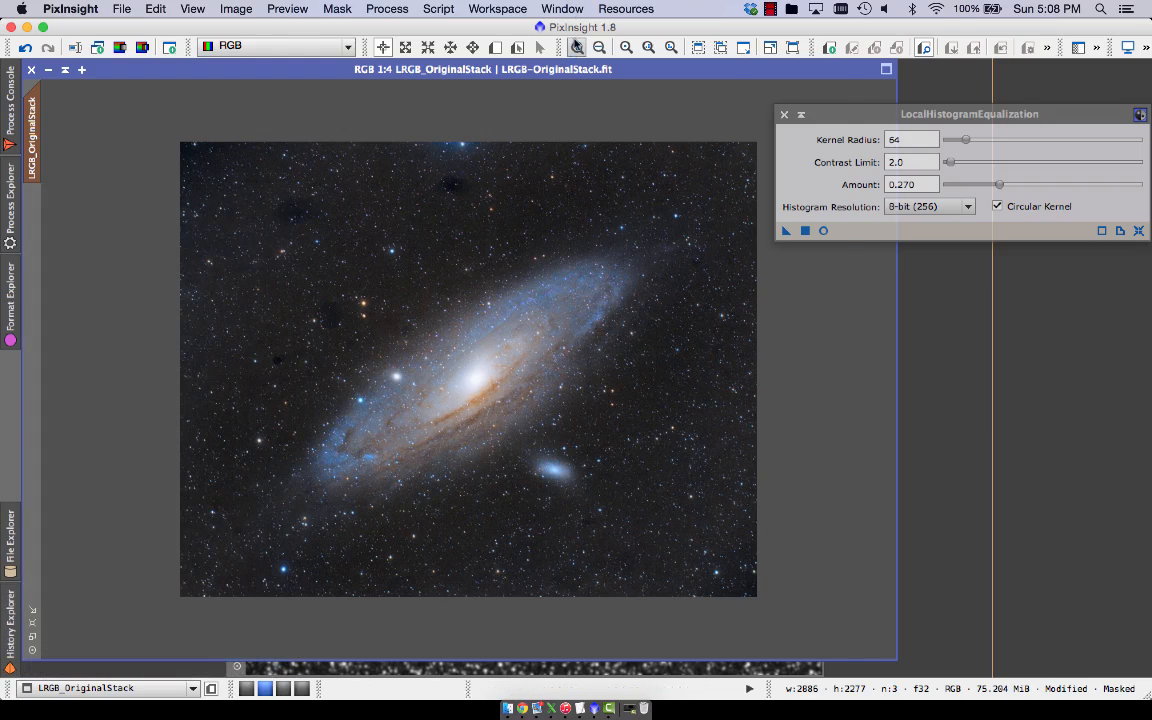
click(577, 47)
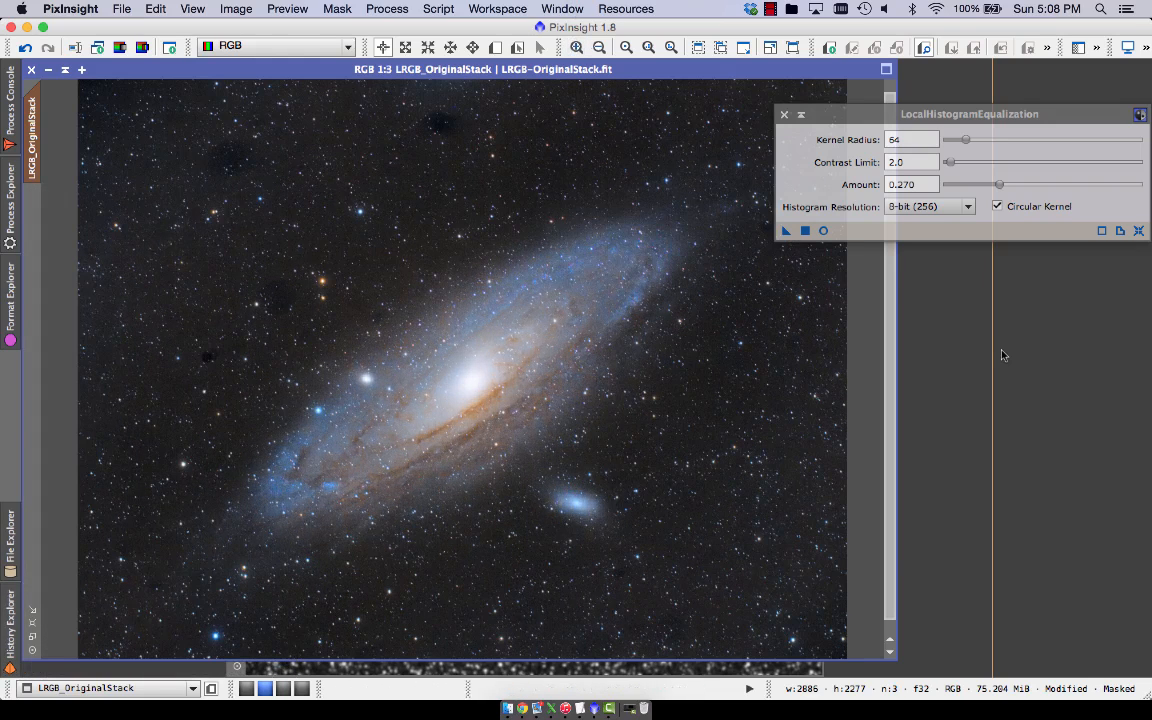